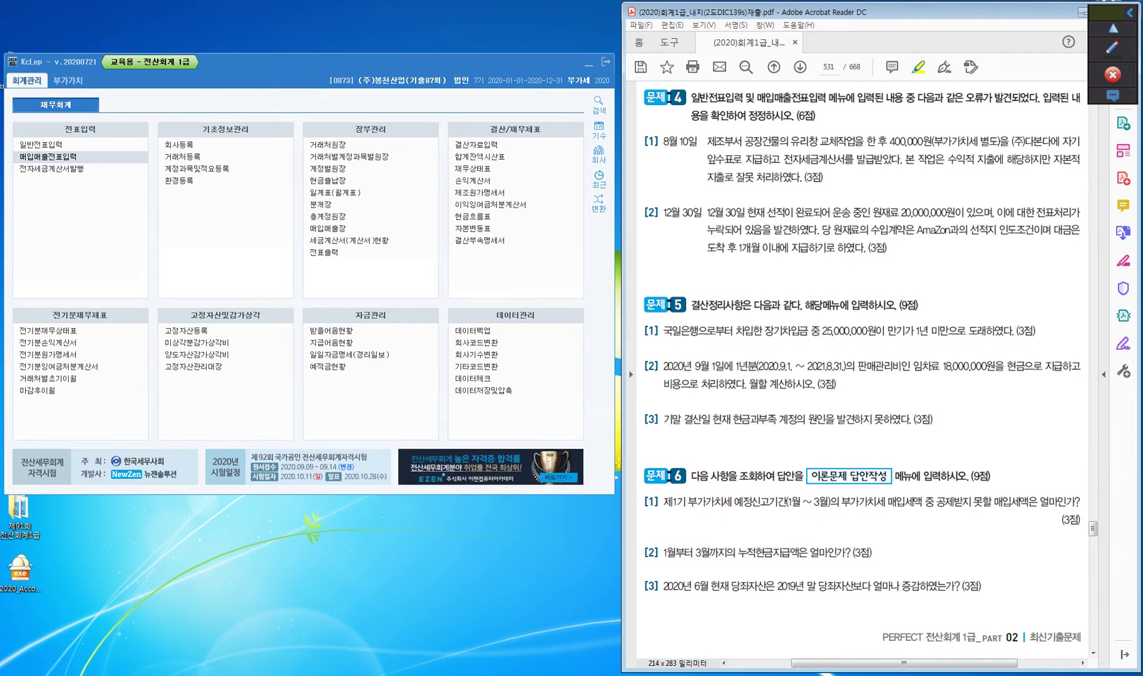
- Highlight "유리창 교체작업을" and "부가가치세" in question 4 [1] of the exam PDF
{"action": "left_click_drag", "start_coordinate": [790, 141], "coordinate": [864, 142]}
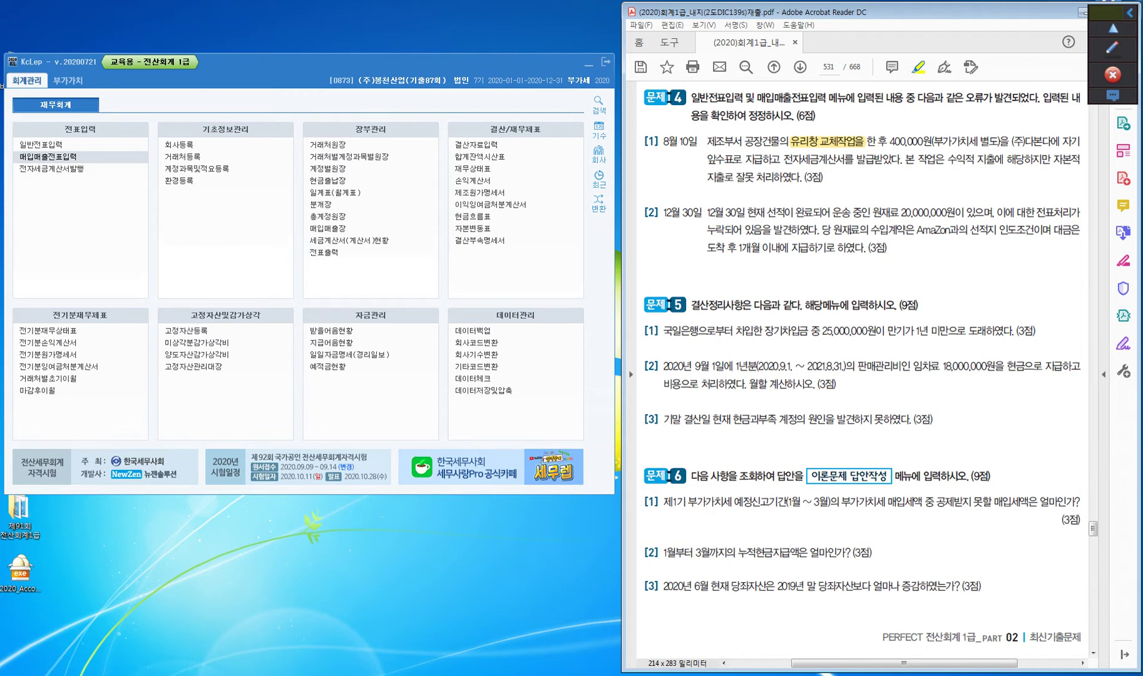
{"action": "left_click_drag", "start_coordinate": [932, 141], "coordinate": [979, 142]}
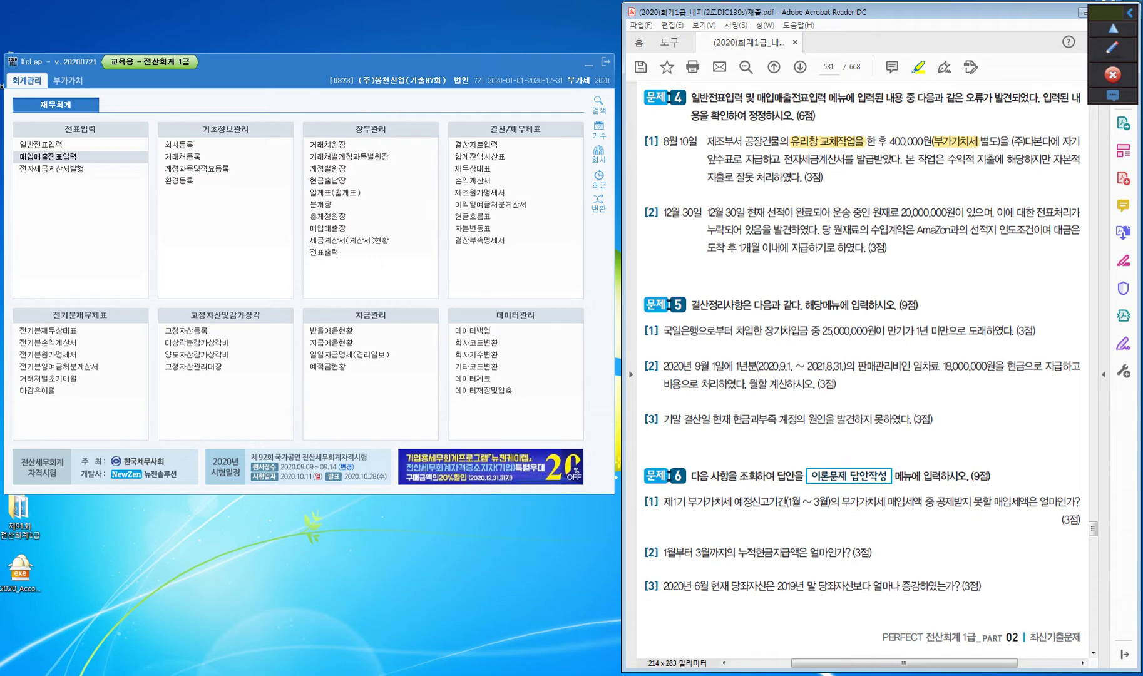
- Handwrite blue pen notes above question 4 [1], linking the window replacement phrase to "수익적지출: 수선비(제)"
{"action": "left_click", "coordinate": [1112, 47]}
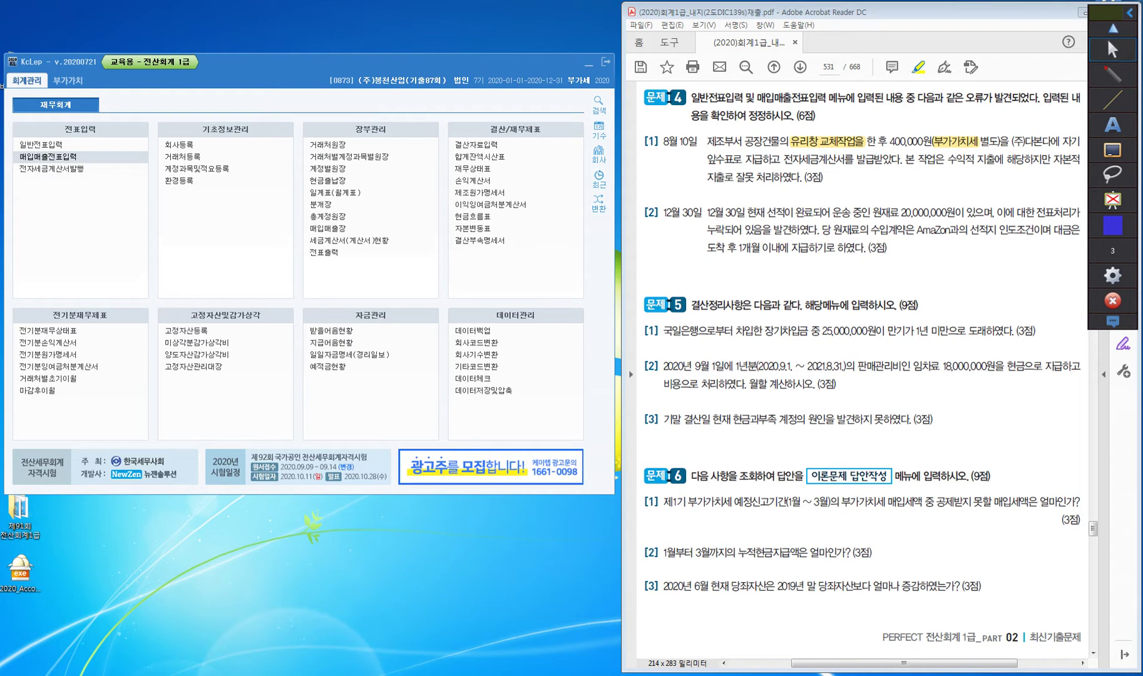
{"action": "mouse_move", "coordinate": [725, 154]}
{"action": "left_mouse_down"}
{"action": "mouse_move", "coordinate": [746, 104]}
{"action": "mouse_move", "coordinate": [744, 132]}
{"action": "mouse_move", "coordinate": [760, 110]}
{"action": "mouse_move", "coordinate": [766, 126]}
{"action": "mouse_move", "coordinate": [846, 113]}
{"action": "left_mouse_up"}
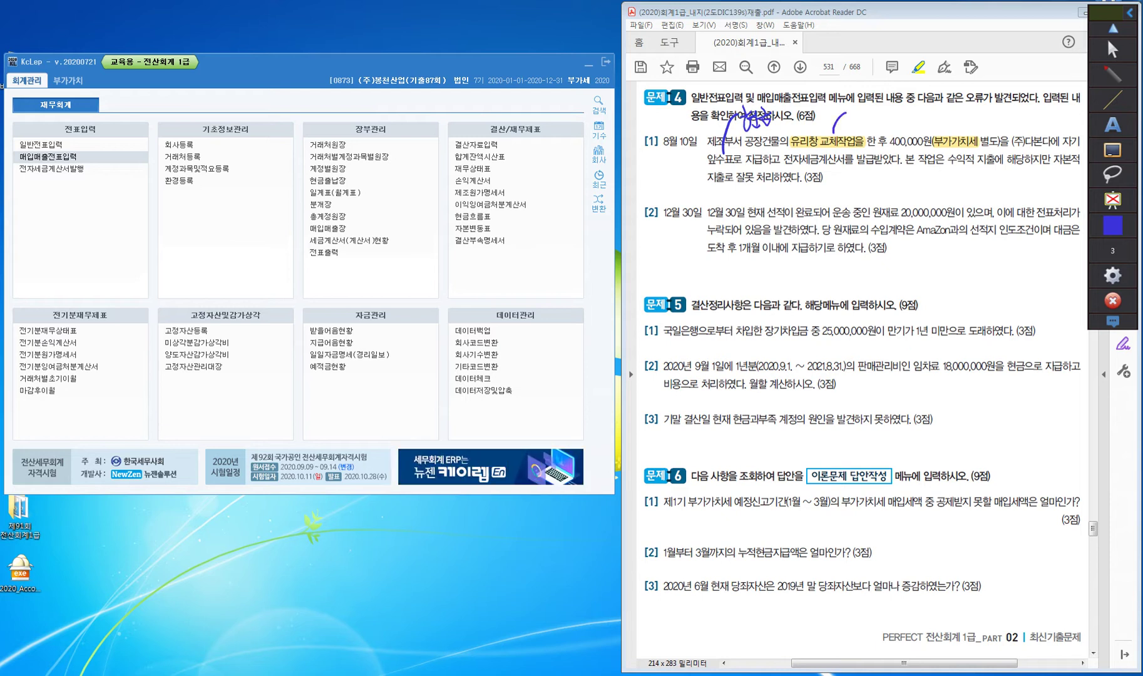
{"action": "left_click_drag", "start_coordinate": [852, 109], "coordinate": [871, 126]}
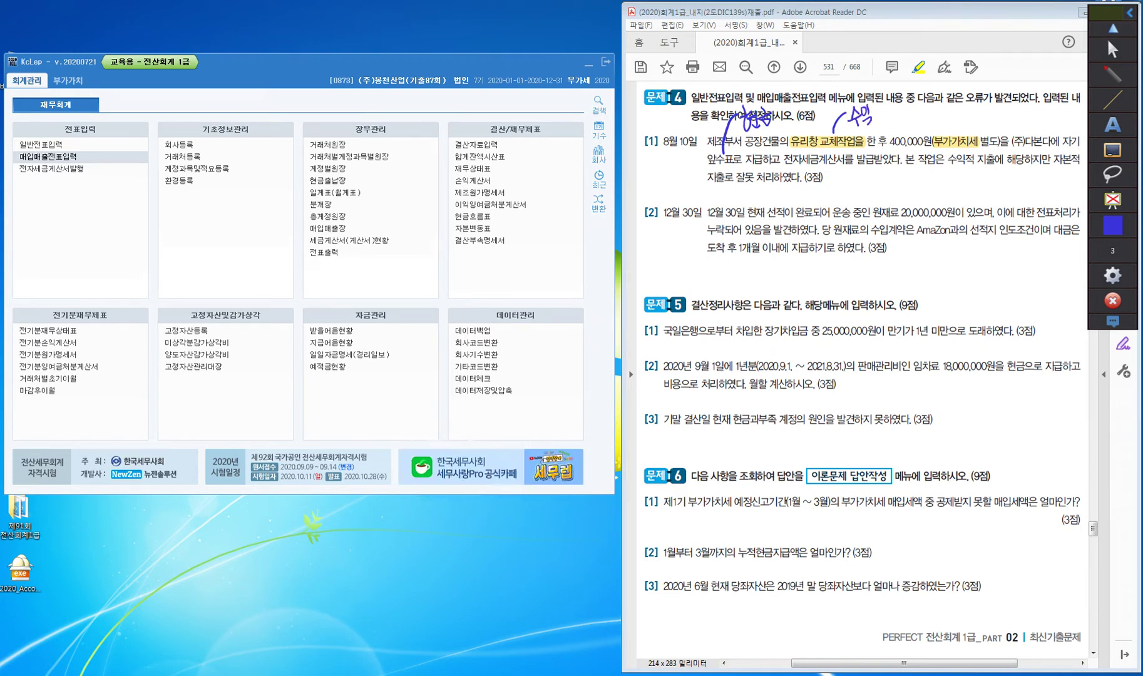
{"action": "left_click_drag", "start_coordinate": [872, 104], "coordinate": [884, 115]}
{"action": "left_click_drag", "start_coordinate": [875, 116], "coordinate": [940, 116]}
{"action": "left_click", "coordinate": [919, 109]}
{"action": "left_click", "coordinate": [919, 115]}
{"action": "mouse_move", "coordinate": [943, 102]}
{"action": "left_mouse_down"}
{"action": "mouse_move", "coordinate": [968, 122]}
{"action": "mouse_move", "coordinate": [988, 119]}
{"action": "left_mouse_up"}
{"action": "left_click_drag", "start_coordinate": [990, 103], "coordinate": [992, 126]}
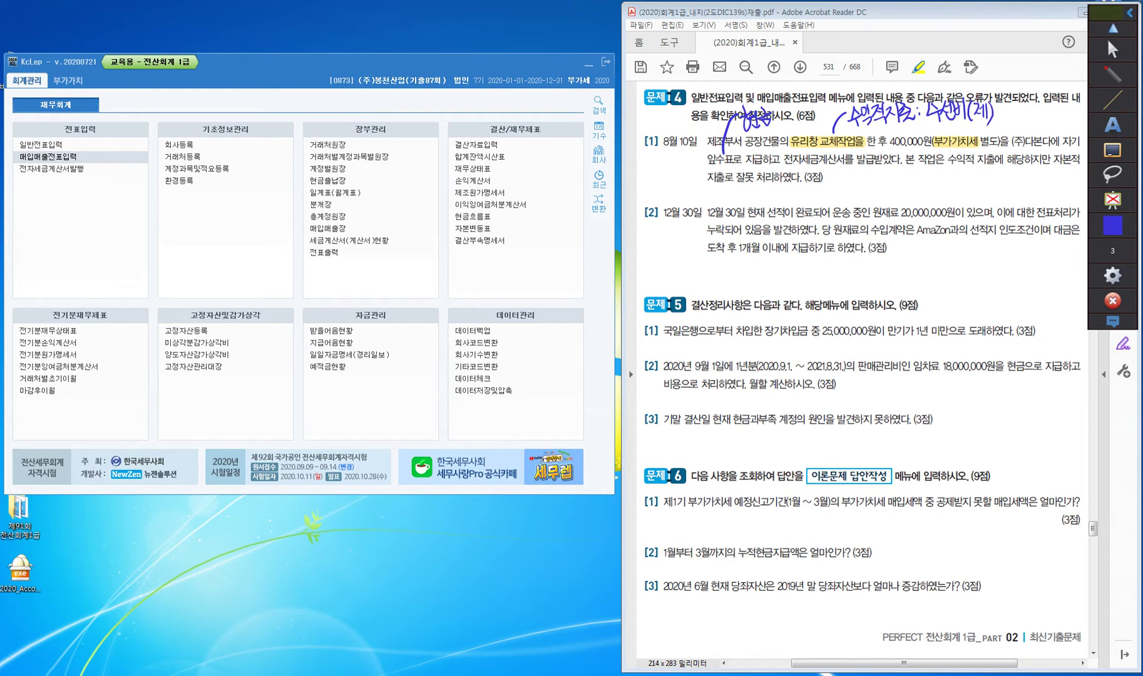
- Annotate question 4 [1] with "매입 51.과세" under the tax invoice wording and "건물" with "자산" under the capital expenditure wording
{"action": "mouse_move", "coordinate": [834, 164]}
{"action": "left_mouse_down"}
{"action": "mouse_move", "coordinate": [834, 176]}
{"action": "mouse_move", "coordinate": [901, 166]}
{"action": "mouse_move", "coordinate": [860, 195]}
{"action": "mouse_move", "coordinate": [916, 191]}
{"action": "left_mouse_up"}
{"action": "left_click_drag", "start_coordinate": [923, 177], "coordinate": [924, 194]}
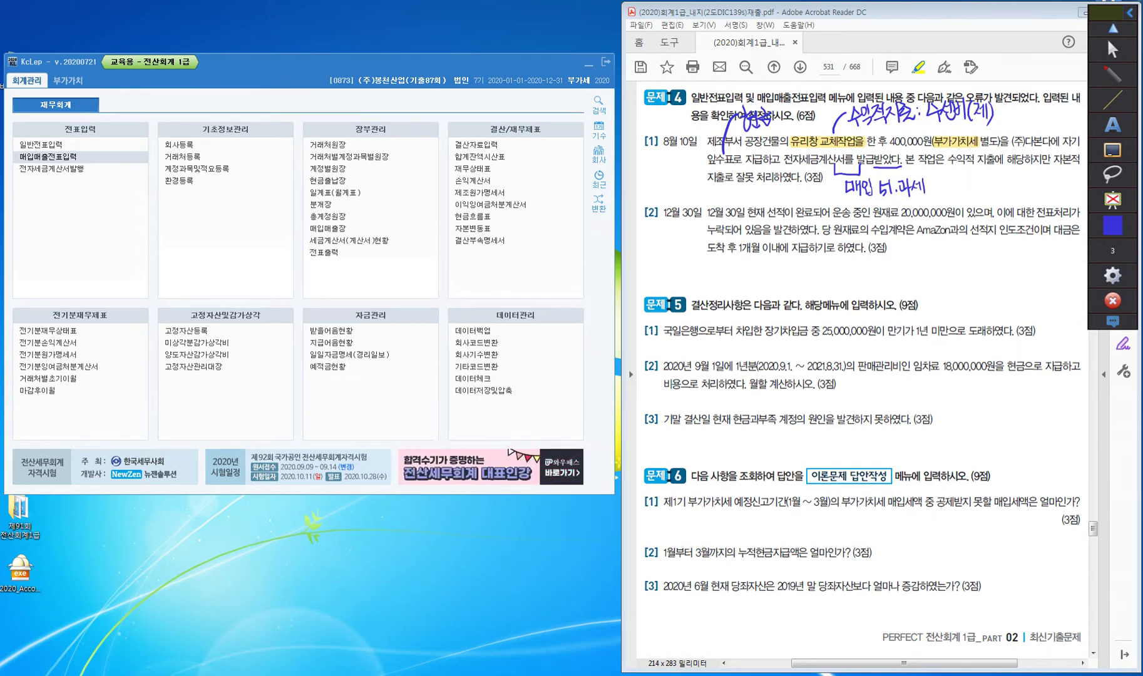
{"action": "mouse_move", "coordinate": [1054, 173]}
{"action": "left_mouse_down"}
{"action": "mouse_move", "coordinate": [1063, 188]}
{"action": "mouse_move", "coordinate": [1067, 179]}
{"action": "left_mouse_up"}
{"action": "left_click_drag", "start_coordinate": [1075, 166], "coordinate": [1075, 181]}
{"action": "left_click_drag", "start_coordinate": [1070, 179], "coordinate": [1077, 185]}
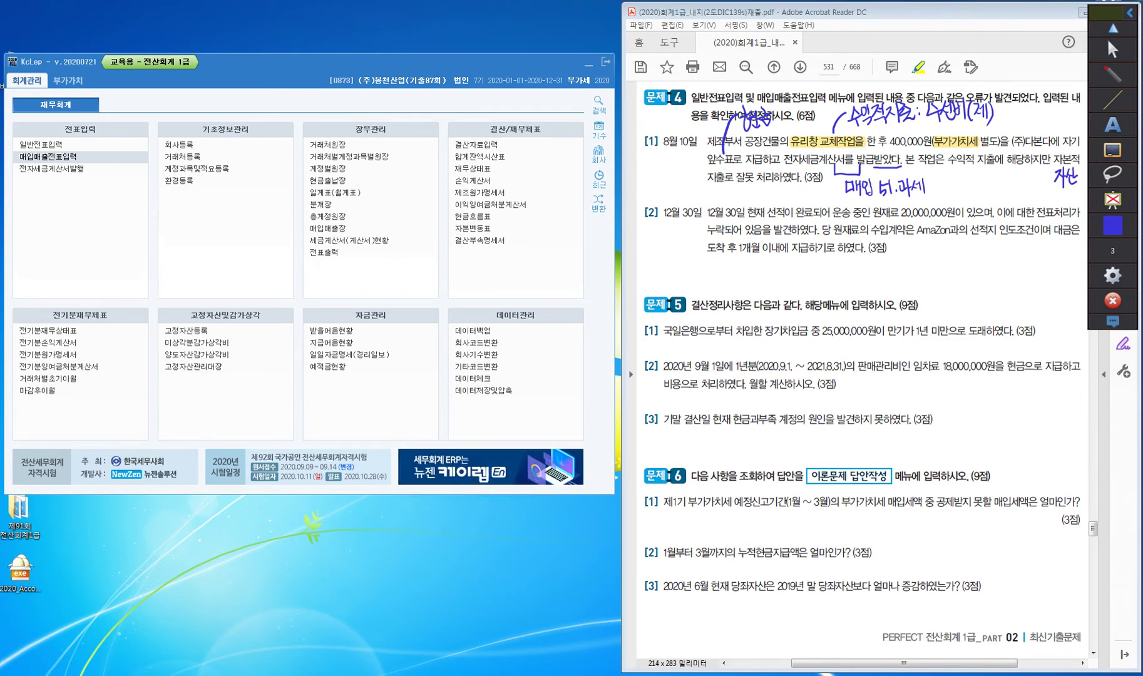
{"action": "mouse_move", "coordinate": [1055, 175]}
{"action": "left_mouse_down"}
{"action": "mouse_move", "coordinate": [1014, 190]}
{"action": "mouse_move", "coordinate": [1034, 188]}
{"action": "left_mouse_up"}
- Draw a red arrow labelled "수정" from the note "건물" to "수선비(제)", and leave pen mode
{"action": "left_click", "coordinate": [1112, 225]}
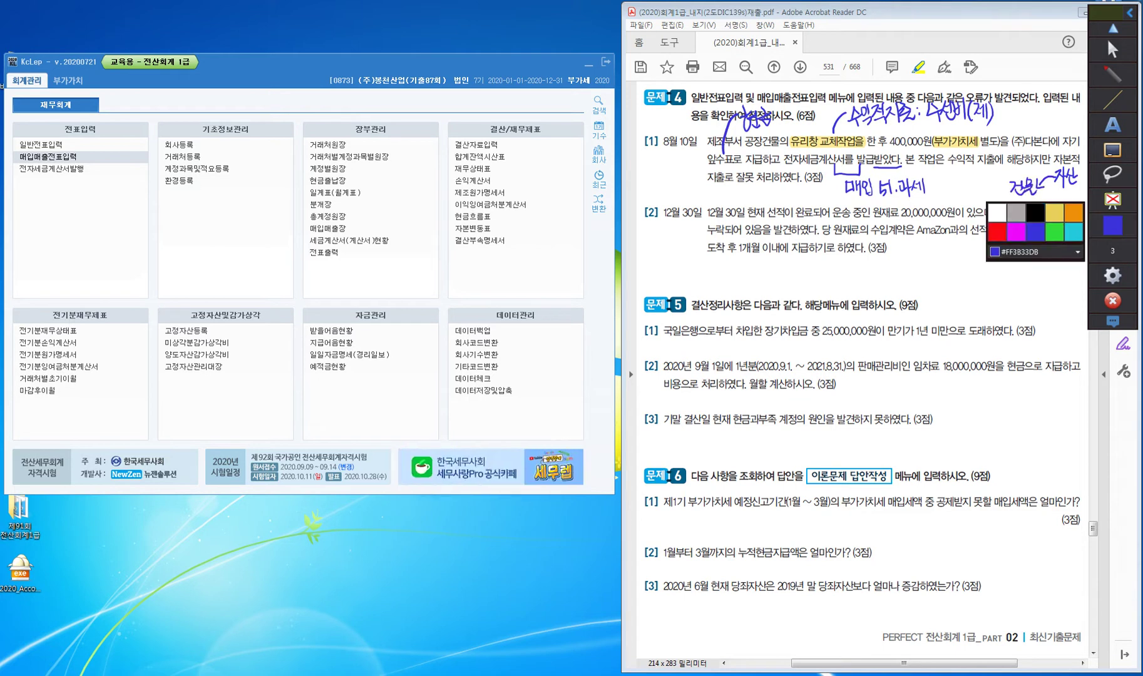
{"action": "left_click", "coordinate": [997, 231]}
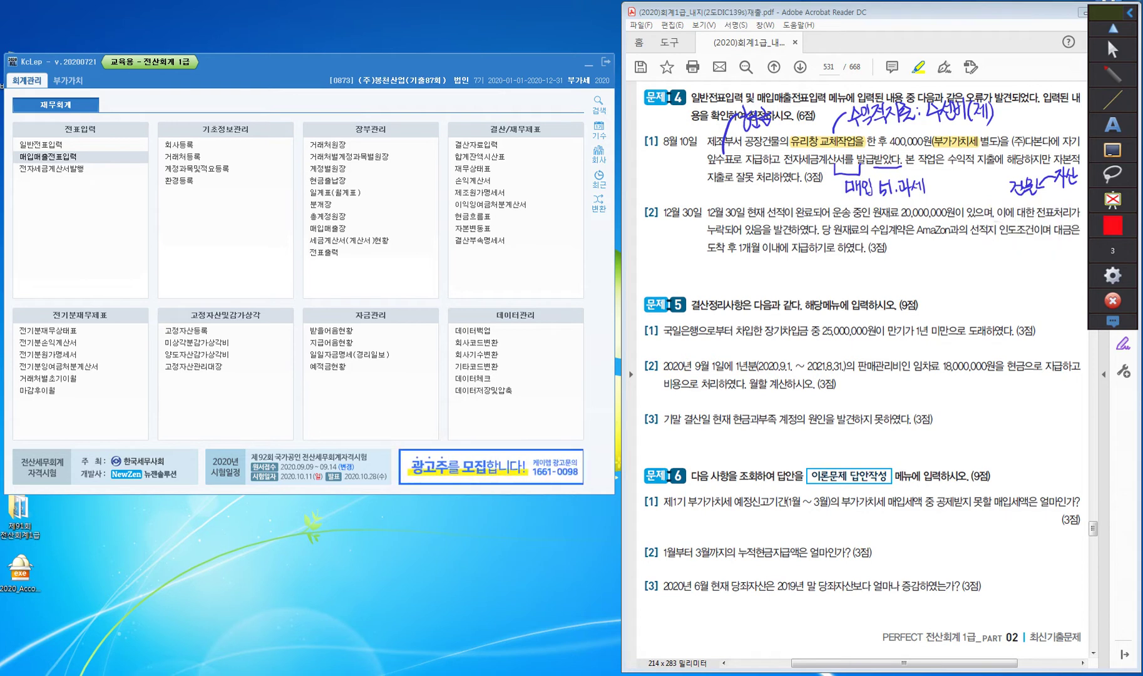
{"action": "mouse_move", "coordinate": [1016, 180]}
{"action": "left_mouse_down"}
{"action": "mouse_move", "coordinate": [1041, 127]}
{"action": "mouse_move", "coordinate": [994, 44]}
{"action": "mouse_move", "coordinate": [964, 88]}
{"action": "mouse_move", "coordinate": [979, 71]}
{"action": "left_mouse_up"}
{"action": "left_click_drag", "start_coordinate": [985, 65], "coordinate": [991, 70]}
{"action": "mouse_move", "coordinate": [980, 66]}
{"action": "left_mouse_down"}
{"action": "mouse_move", "coordinate": [1000, 65]}
{"action": "mouse_move", "coordinate": [994, 77]}
{"action": "mouse_move", "coordinate": [1007, 63]}
{"action": "left_mouse_up"}
{"action": "left_click_drag", "start_coordinate": [1009, 57], "coordinate": [1004, 69]}
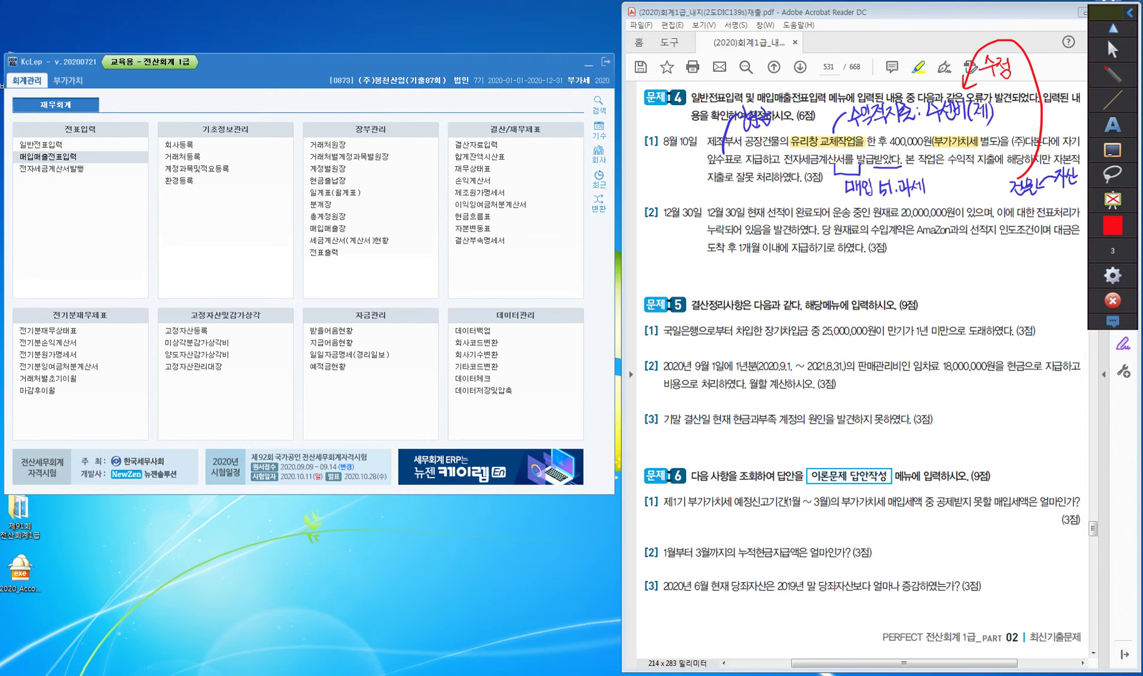
{"action": "left_click", "coordinate": [1112, 29]}
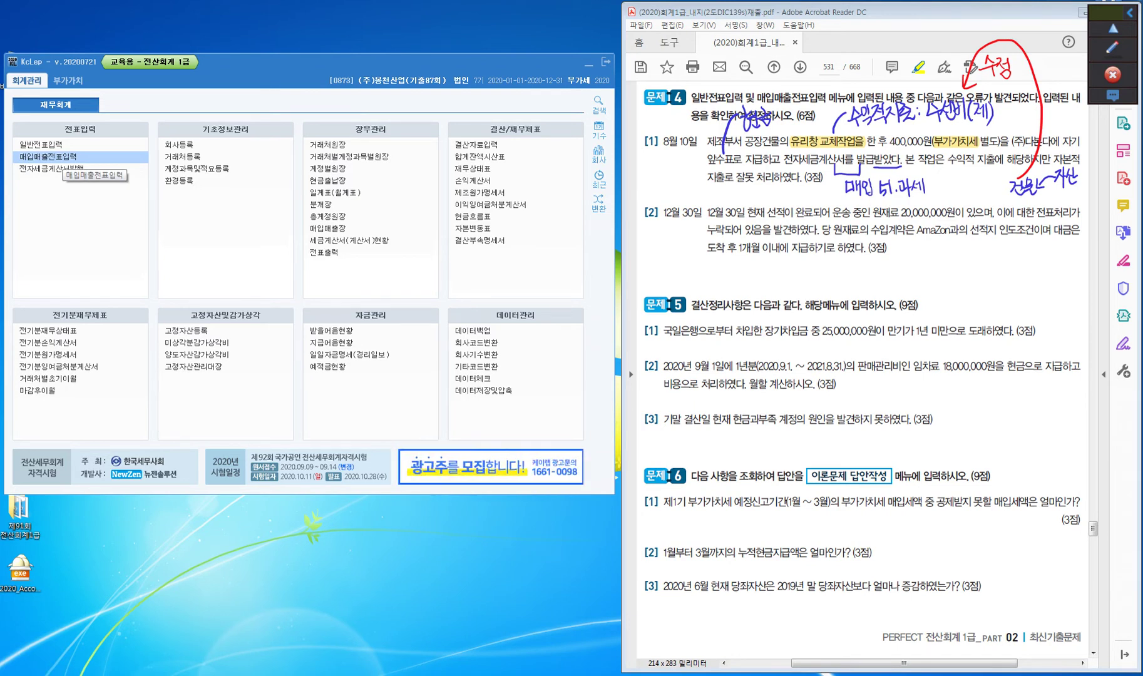
- Open 매입매출전표입력 in KcLep and load the slips for August 10
{"action": "left_click", "coordinate": [56, 156]}
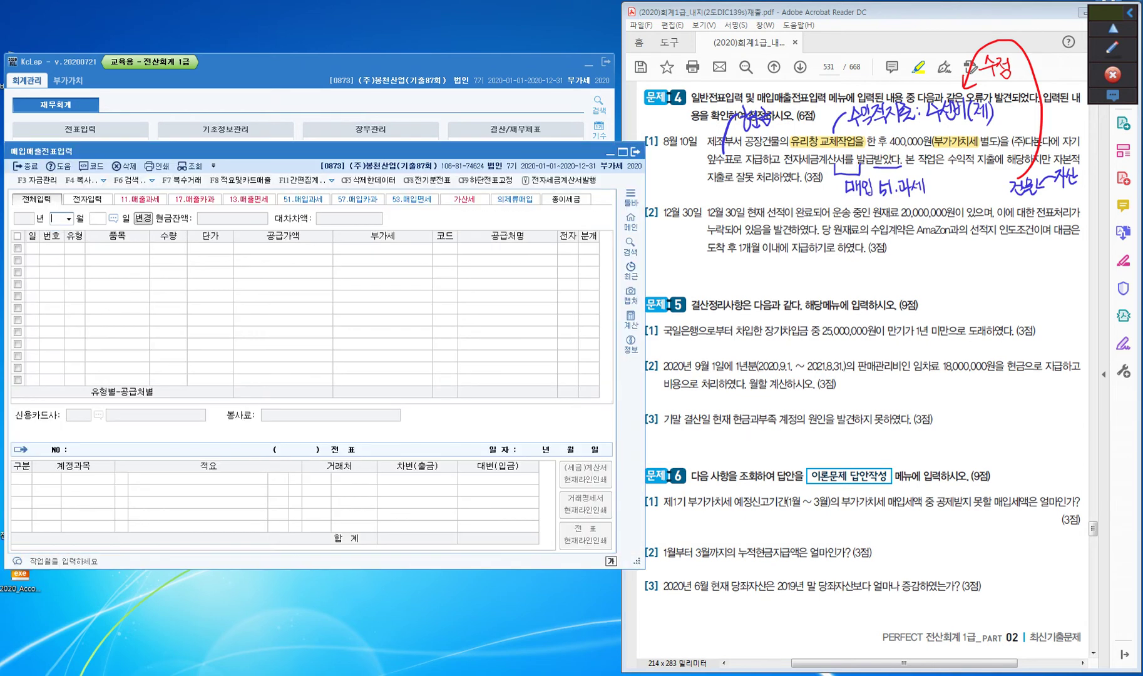
{"action": "type", "text": "08"}
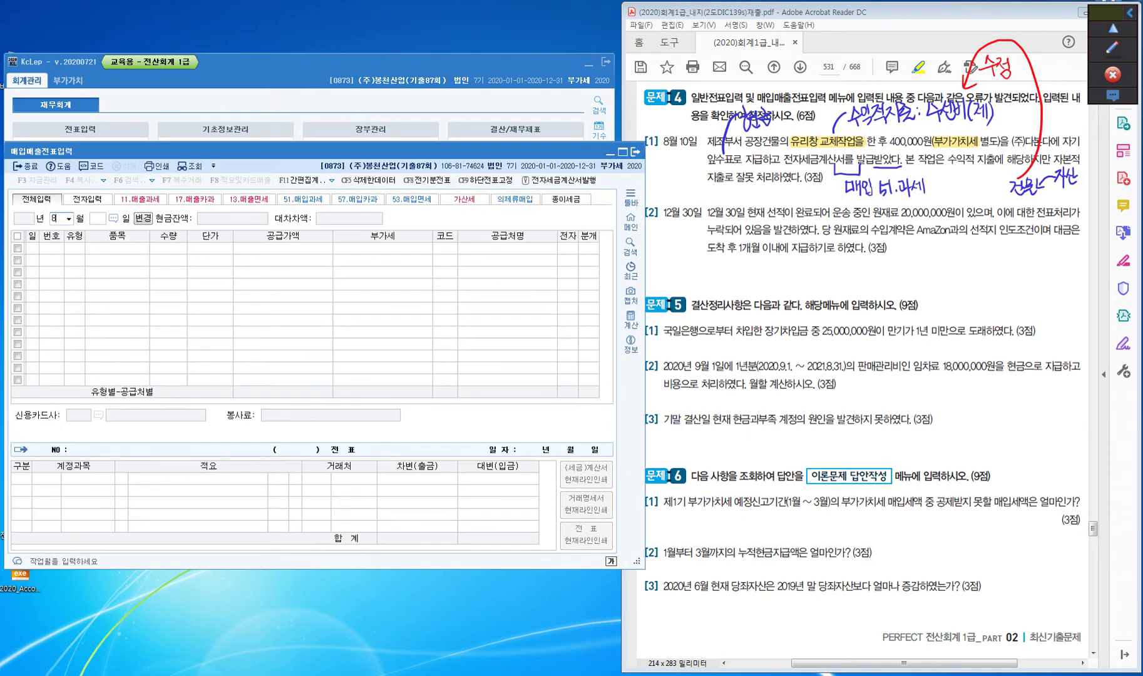
{"action": "type", "text": "10"}
{"action": "key", "text": "Return"}
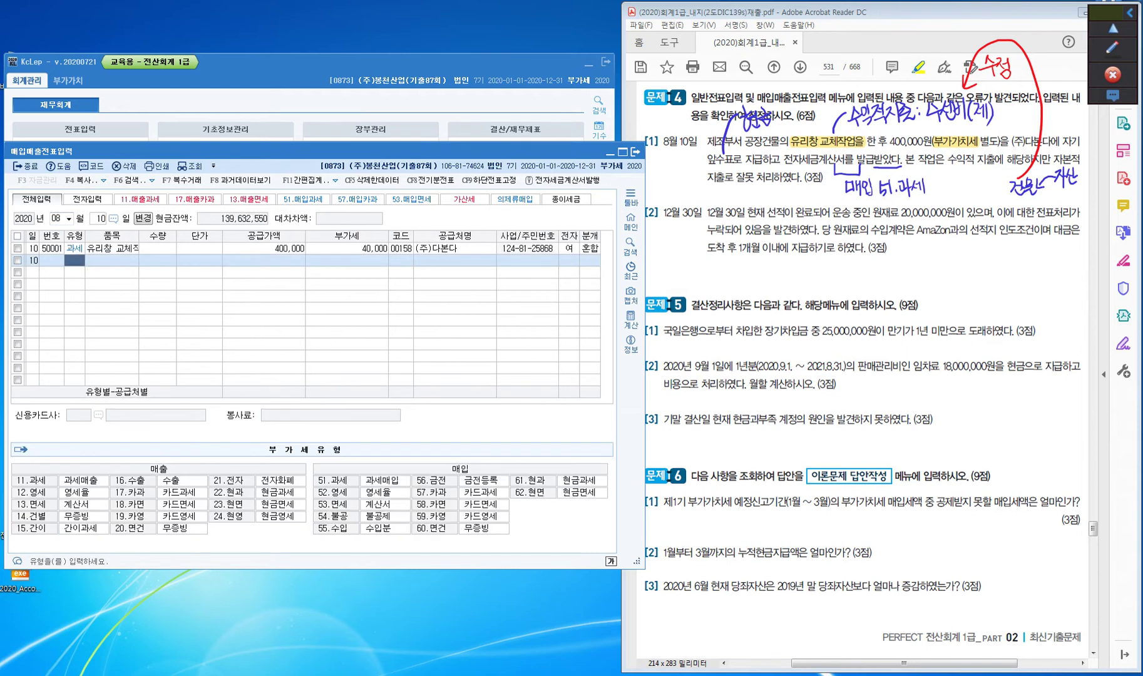
- Change the 건물 debit account in the August 10 (주)다본다 journal to 0520 수선비 (제조원가) and save the slip
{"action": "left_click", "coordinate": [74, 248]}
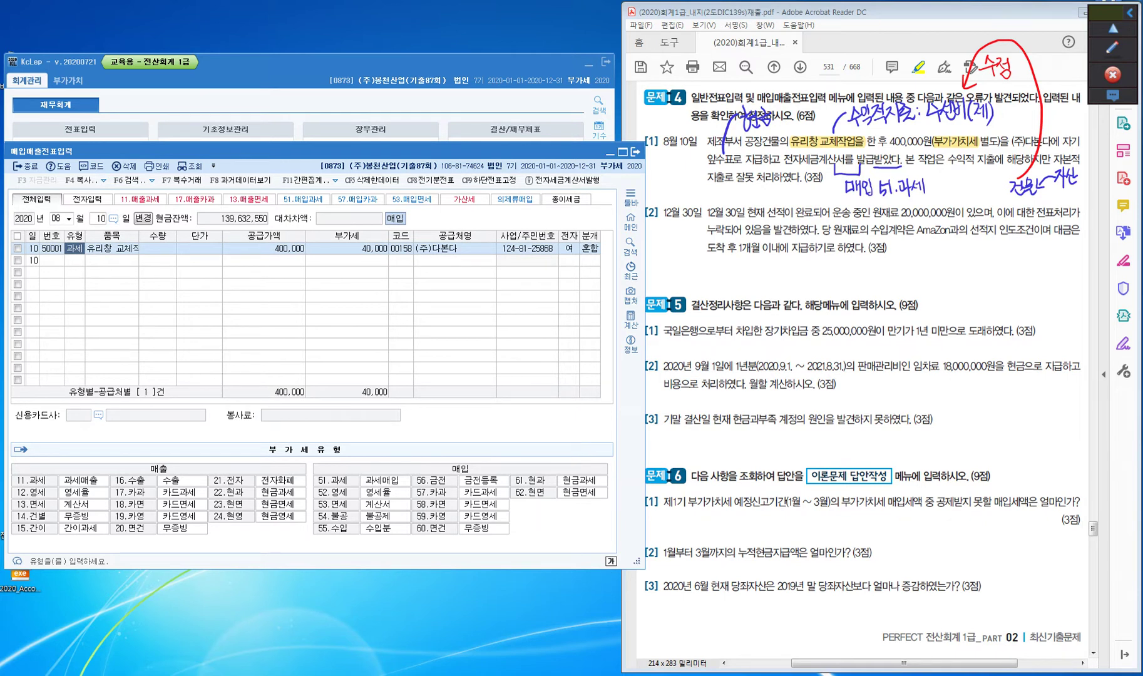
{"action": "left_click", "coordinate": [590, 248]}
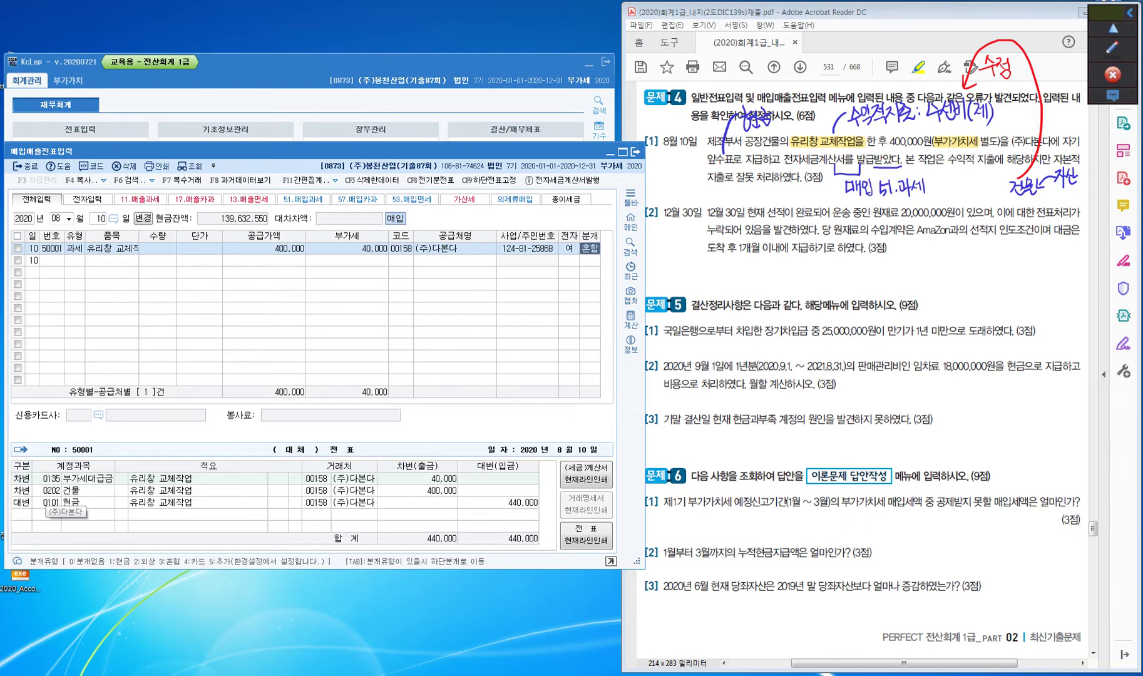
{"action": "left_click", "coordinate": [63, 514]}
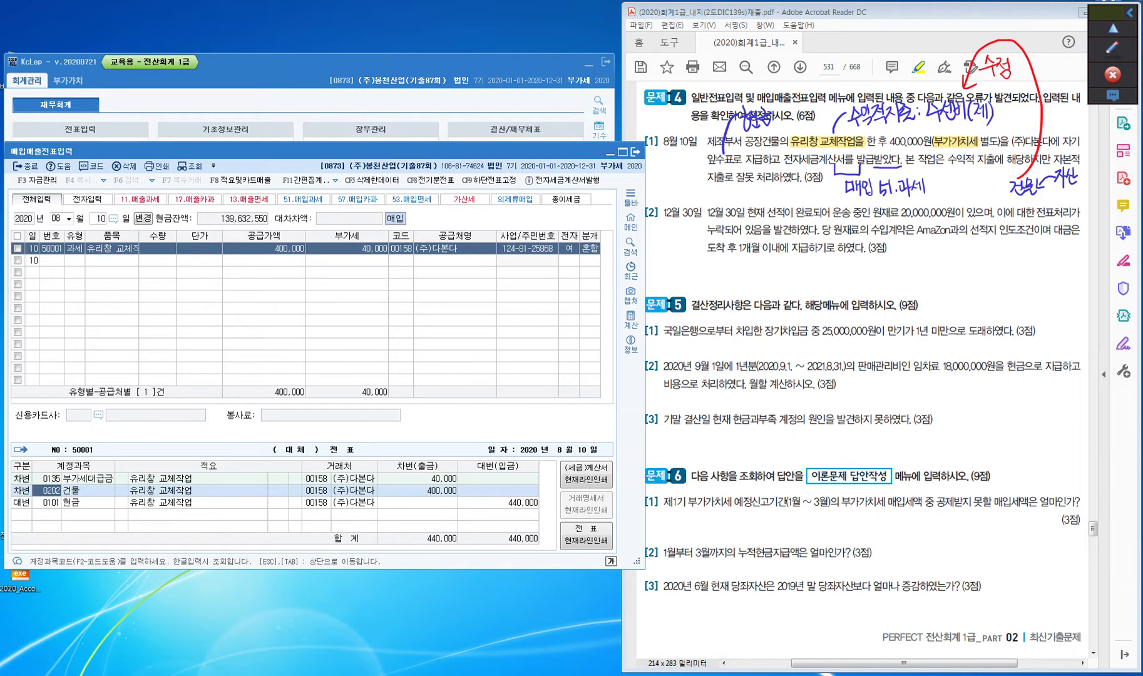
{"action": "type", "text": "수선"}
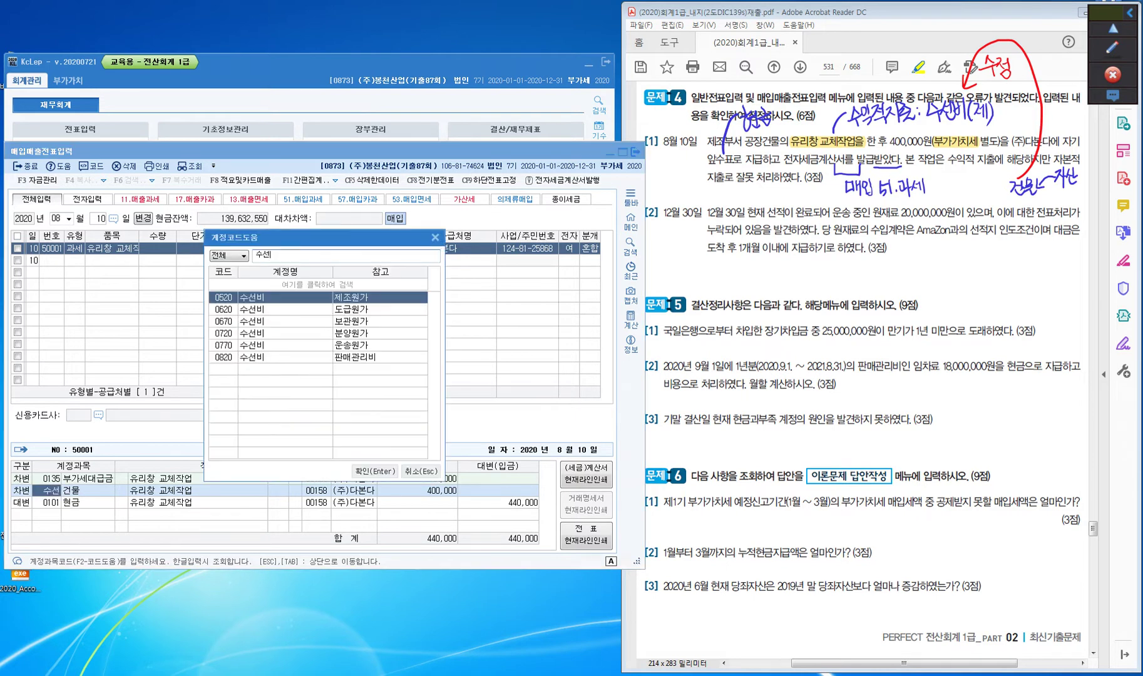
{"action": "key", "text": "Return"}
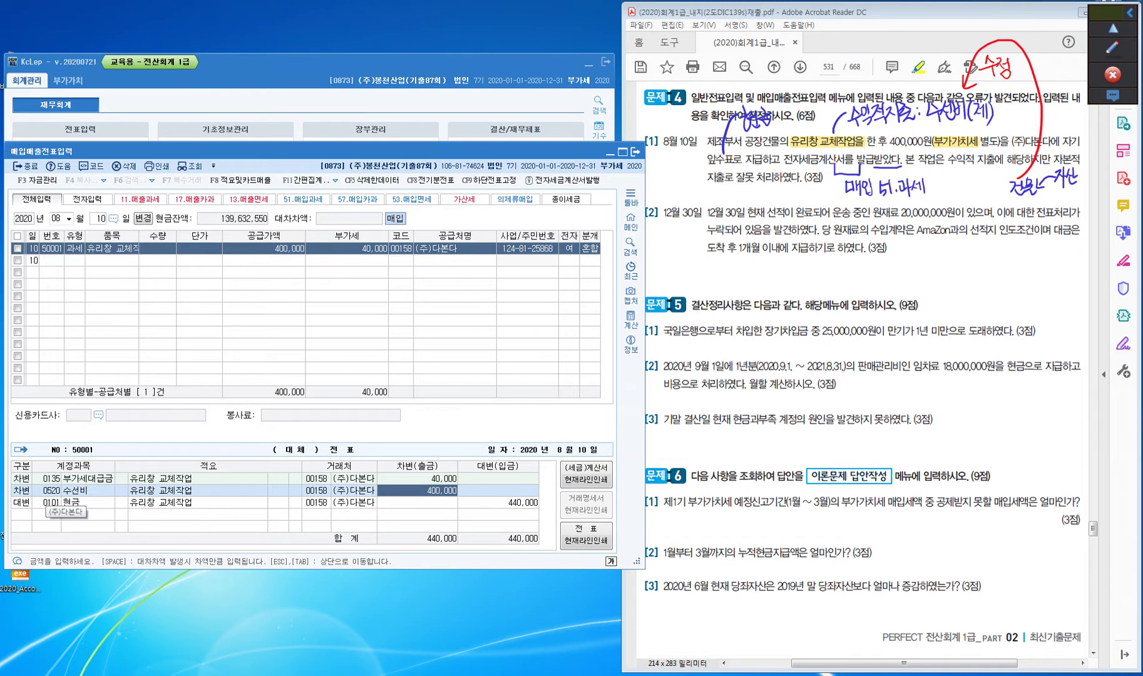
{"action": "key", "text": "Return"}
{"action": "key", "text": "Return"}
{"action": "key", "text": "Return"}
{"action": "key", "text": "Return"}
{"action": "key", "text": "Return"}
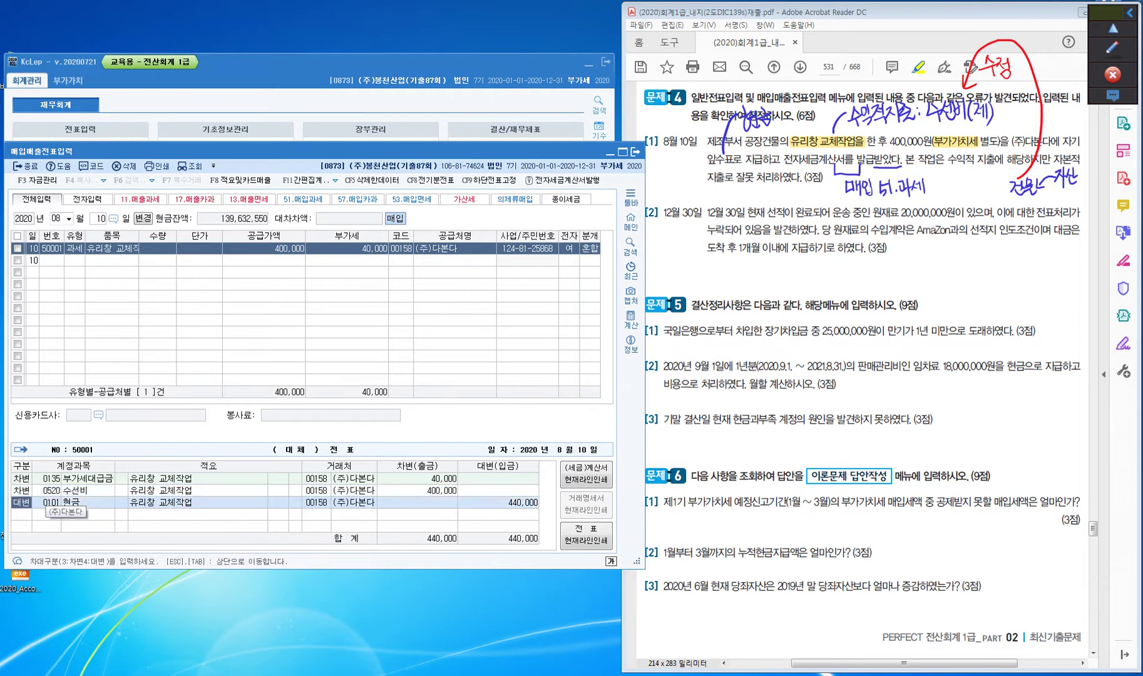
{"action": "key", "text": "Return"}
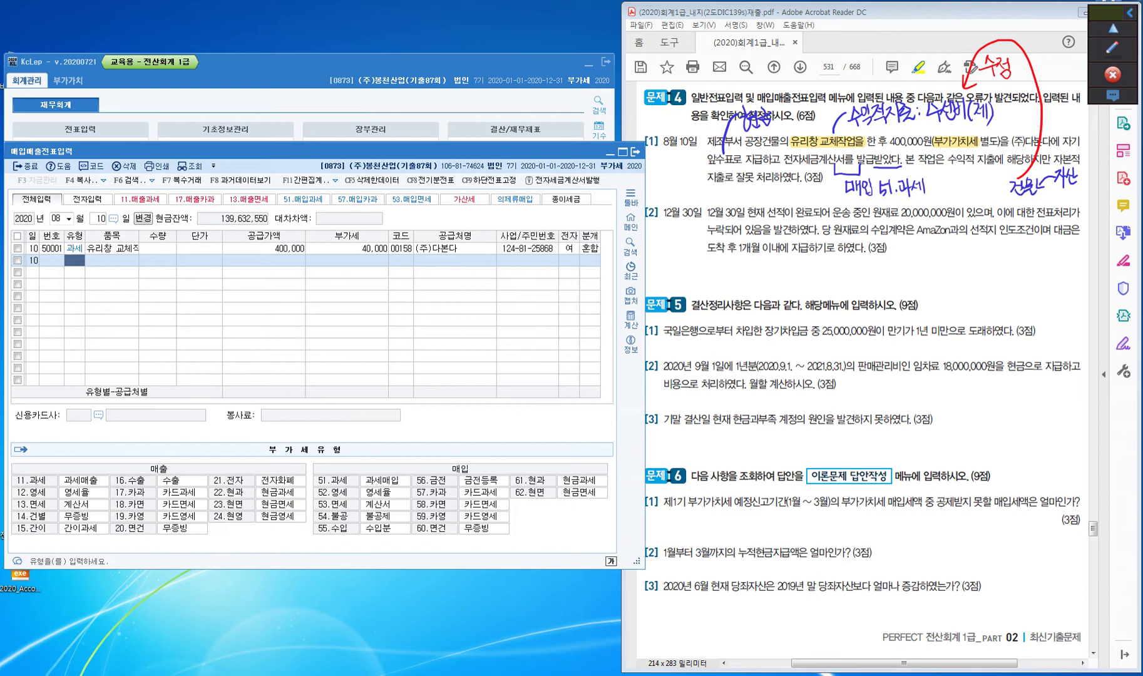
- Highlight "원재", "선적지 인도조건이며" and "1개월 이내에 지급하기로" in question 4 [2] of the PDF
{"action": "left_click_drag", "start_coordinate": [874, 212], "coordinate": [890, 212]}
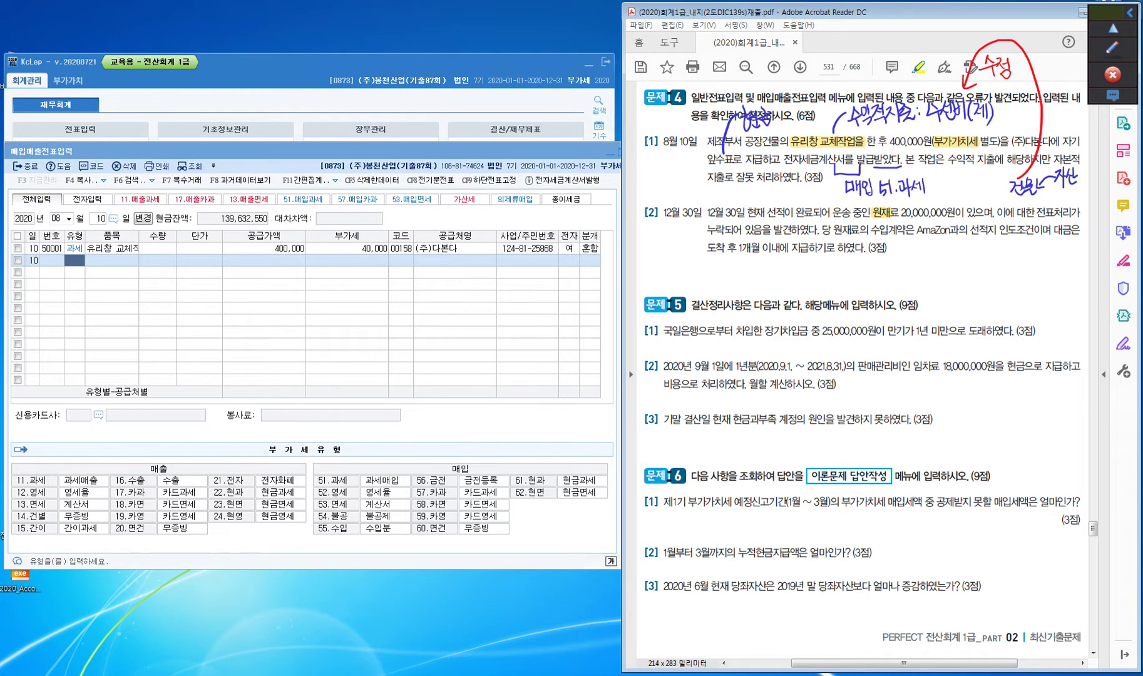
{"action": "left_click_drag", "start_coordinate": [971, 230], "coordinate": [1051, 230]}
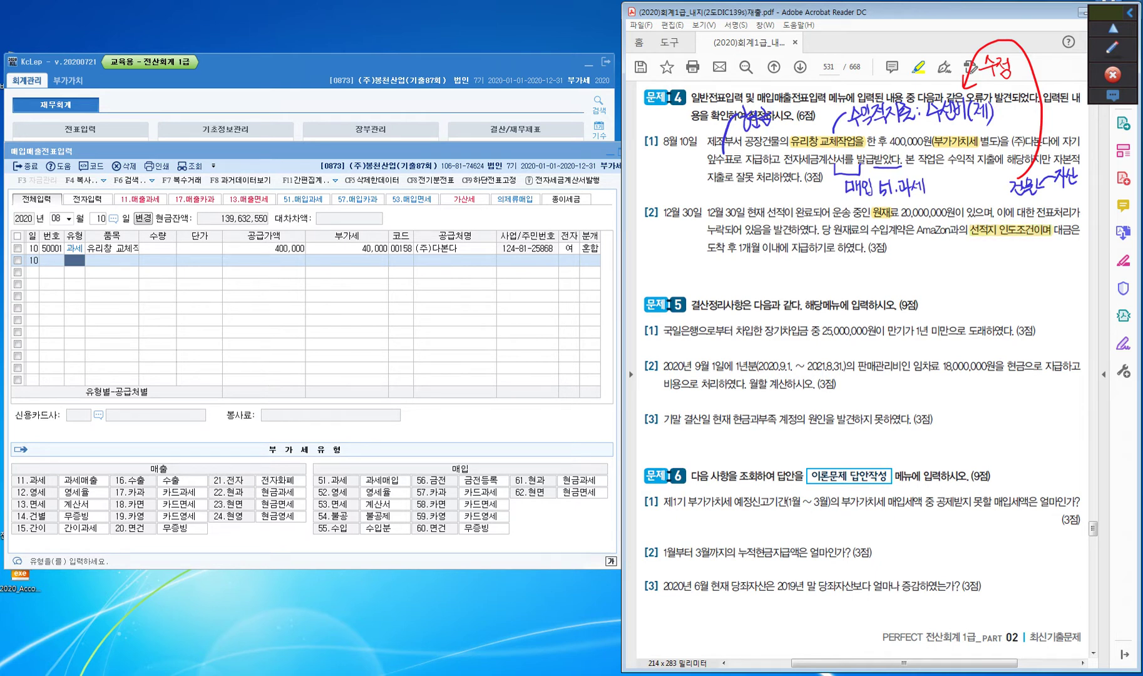
{"action": "left_click_drag", "start_coordinate": [739, 248], "coordinate": [838, 247]}
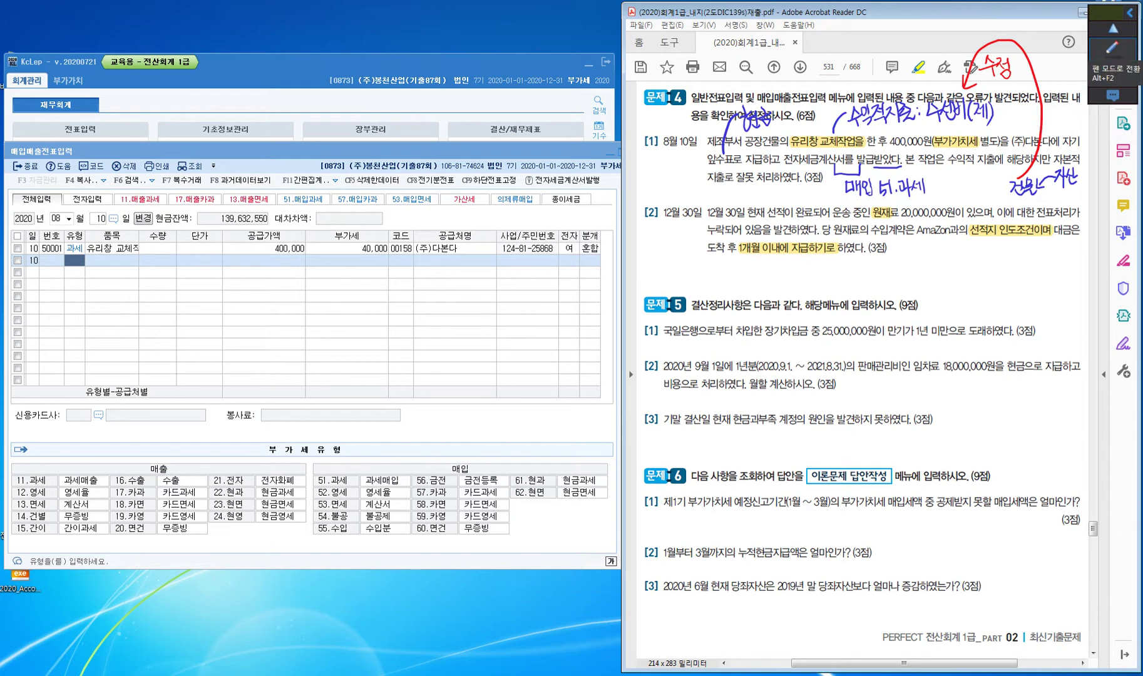
- Mark the shipping terms in question 4 [2] with the red pen and write "재고포함(+)" and "(차) 미착품" beneath them
{"action": "left_click", "coordinate": [1112, 47]}
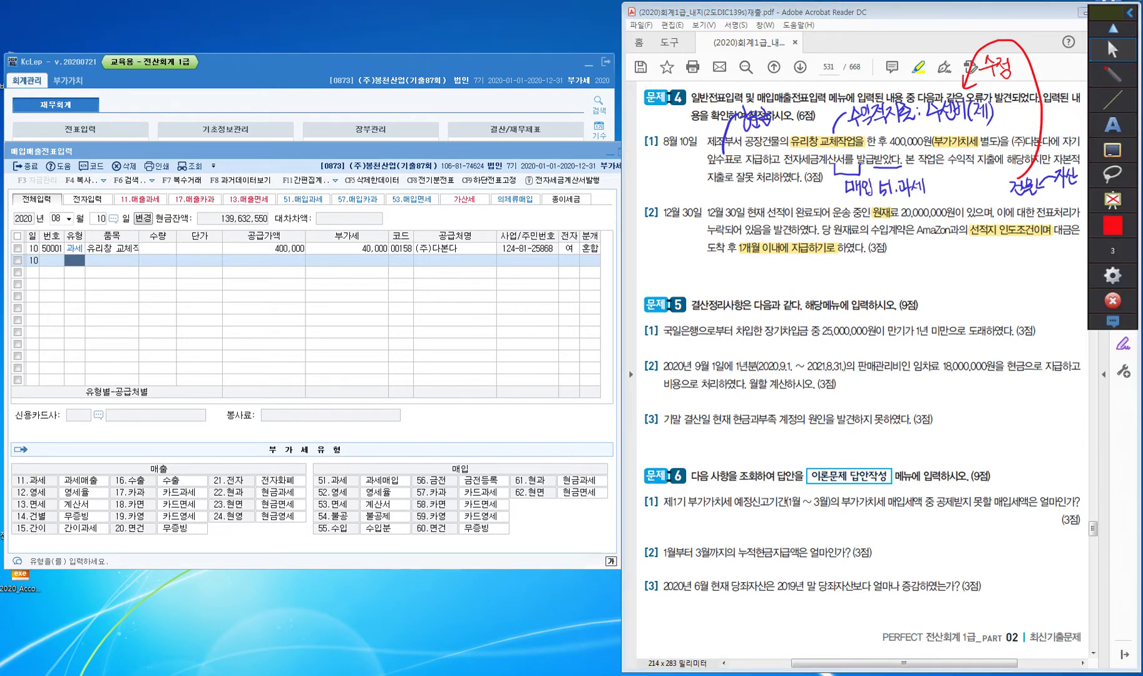
{"action": "mouse_move", "coordinate": [780, 208]}
{"action": "left_mouse_down"}
{"action": "mouse_move", "coordinate": [795, 191]}
{"action": "mouse_move", "coordinate": [808, 209]}
{"action": "left_mouse_up"}
{"action": "left_click_drag", "start_coordinate": [969, 237], "coordinate": [995, 237]}
{"action": "mouse_move", "coordinate": [981, 248]}
{"action": "left_mouse_down"}
{"action": "mouse_move", "coordinate": [1002, 265]}
{"action": "mouse_move", "coordinate": [1031, 255]}
{"action": "mouse_move", "coordinate": [1027, 264]}
{"action": "mouse_move", "coordinate": [1048, 253]}
{"action": "mouse_move", "coordinate": [1039, 242]}
{"action": "mouse_move", "coordinate": [1051, 263]}
{"action": "left_mouse_up"}
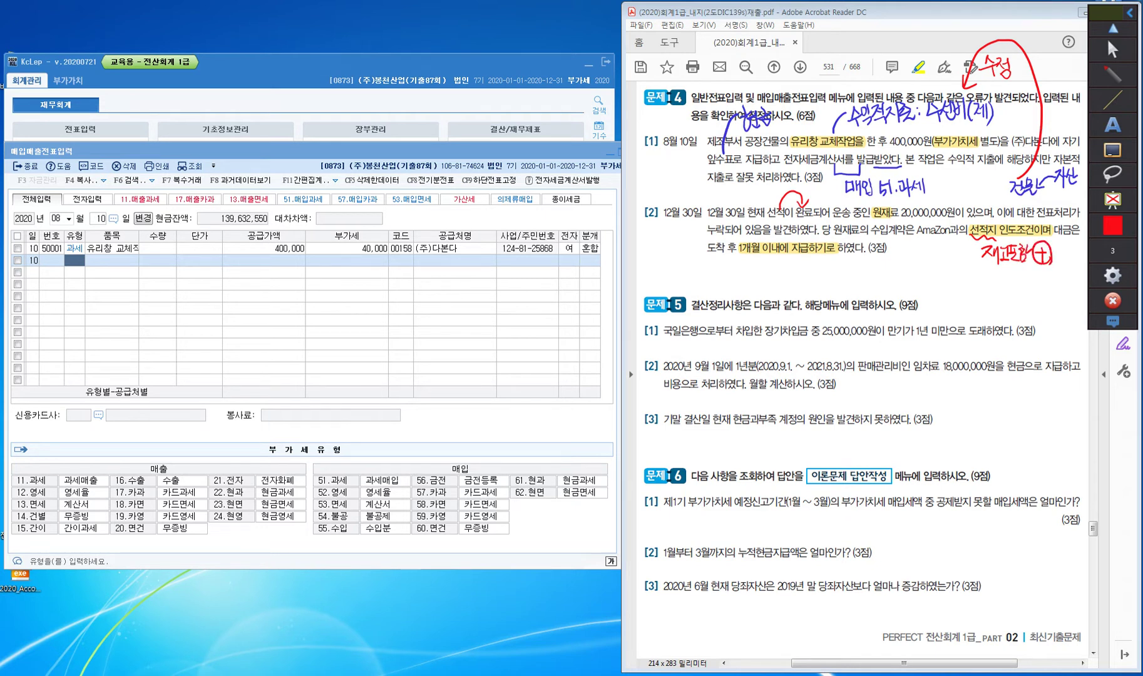
{"action": "mouse_move", "coordinate": [980, 270]}
{"action": "left_mouse_down"}
{"action": "mouse_move", "coordinate": [978, 284]}
{"action": "mouse_move", "coordinate": [1037, 286]}
{"action": "left_mouse_up"}
{"action": "left_click_drag", "start_coordinate": [1038, 269], "coordinate": [1051, 283]}
{"action": "left_click_drag", "start_coordinate": [1041, 281], "coordinate": [1055, 292]}
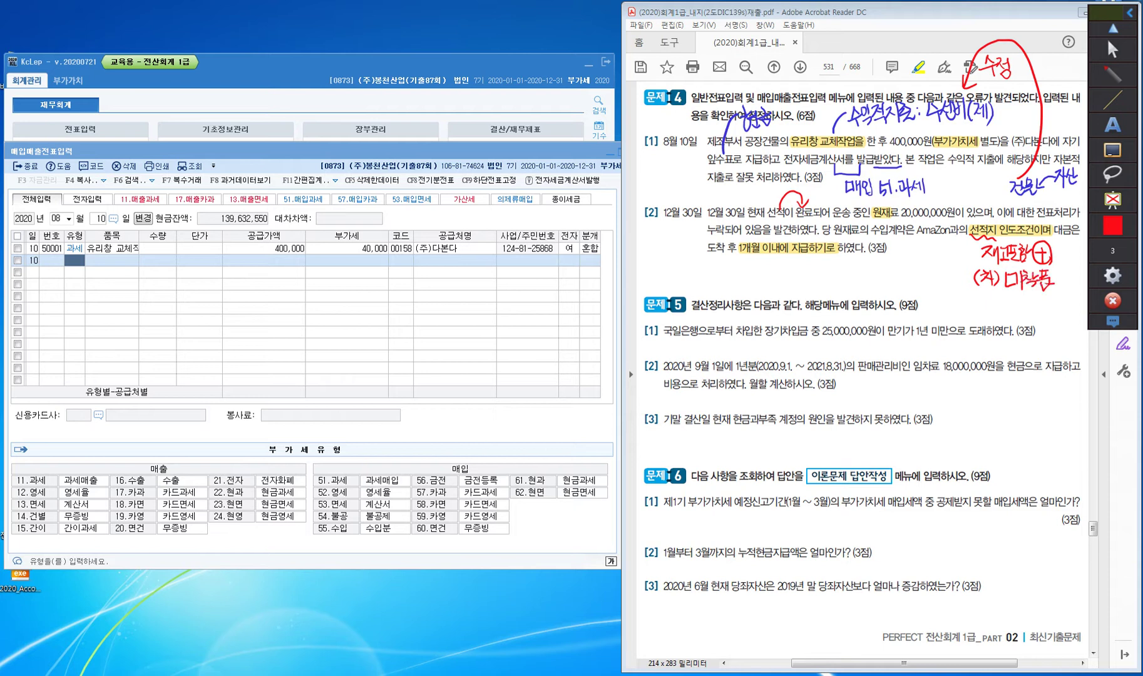
- Write "(대) 외상매입금" in red with an arrow to the one-month payment phrase in question 4 [2], and leave pen mode
{"action": "left_click_drag", "start_coordinate": [744, 254], "coordinate": [759, 278]}
{"action": "left_click_drag", "start_coordinate": [767, 271], "coordinate": [795, 279]}
{"action": "mouse_move", "coordinate": [805, 268]}
{"action": "left_mouse_down"}
{"action": "mouse_move", "coordinate": [810, 283]}
{"action": "mouse_move", "coordinate": [825, 274]}
{"action": "left_mouse_up"}
{"action": "left_click_drag", "start_coordinate": [821, 274], "coordinate": [857, 279]}
{"action": "mouse_move", "coordinate": [851, 273]}
{"action": "left_mouse_down"}
{"action": "mouse_move", "coordinate": [860, 283]}
{"action": "mouse_move", "coordinate": [872, 273]}
{"action": "left_mouse_up"}
{"action": "left_click_drag", "start_coordinate": [857, 276], "coordinate": [873, 282]}
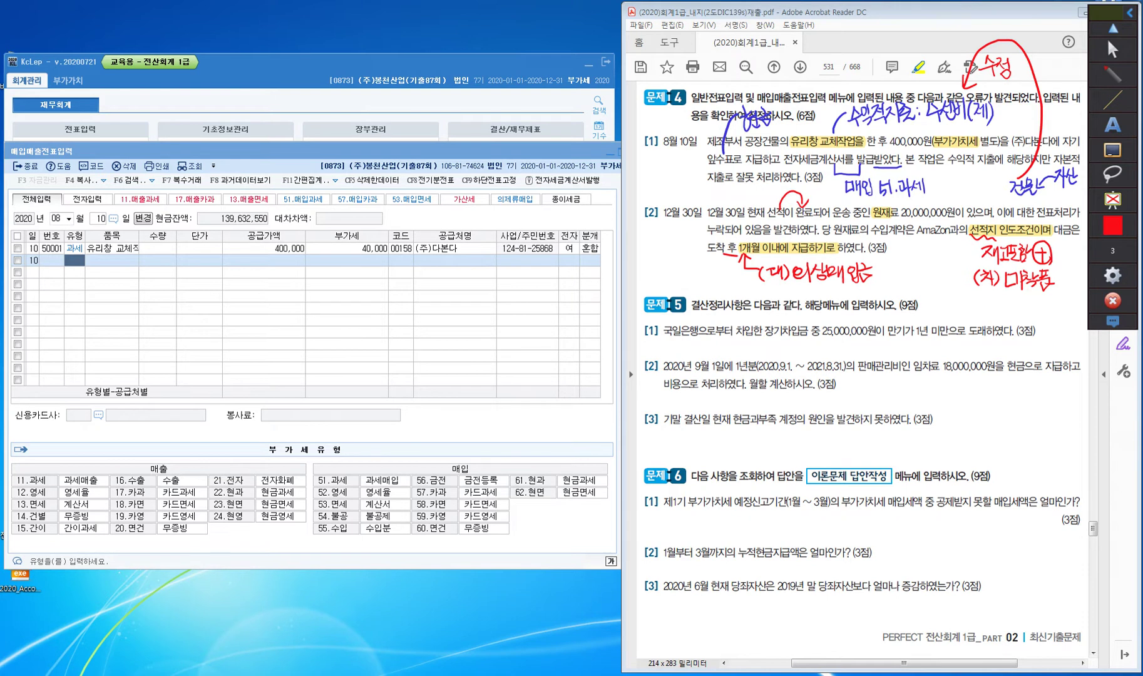
{"action": "left_click", "coordinate": [1113, 74]}
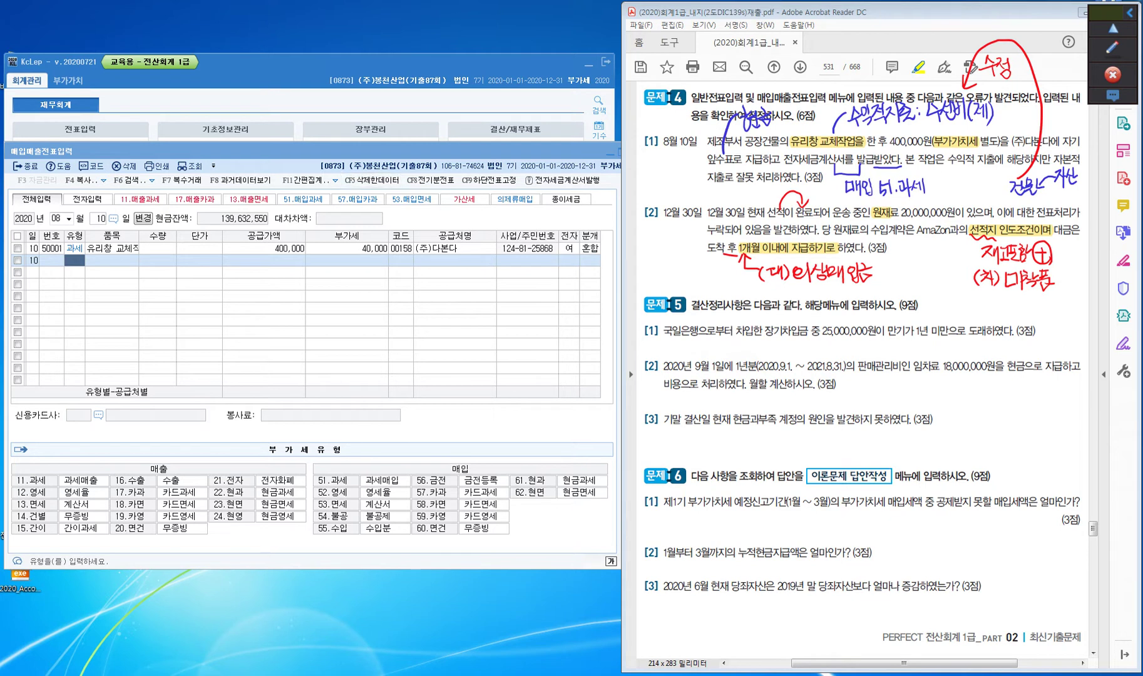
- Return to KcLep and close the 매입매출전표입력 window
{"action": "key", "text": "alt+Tab"}
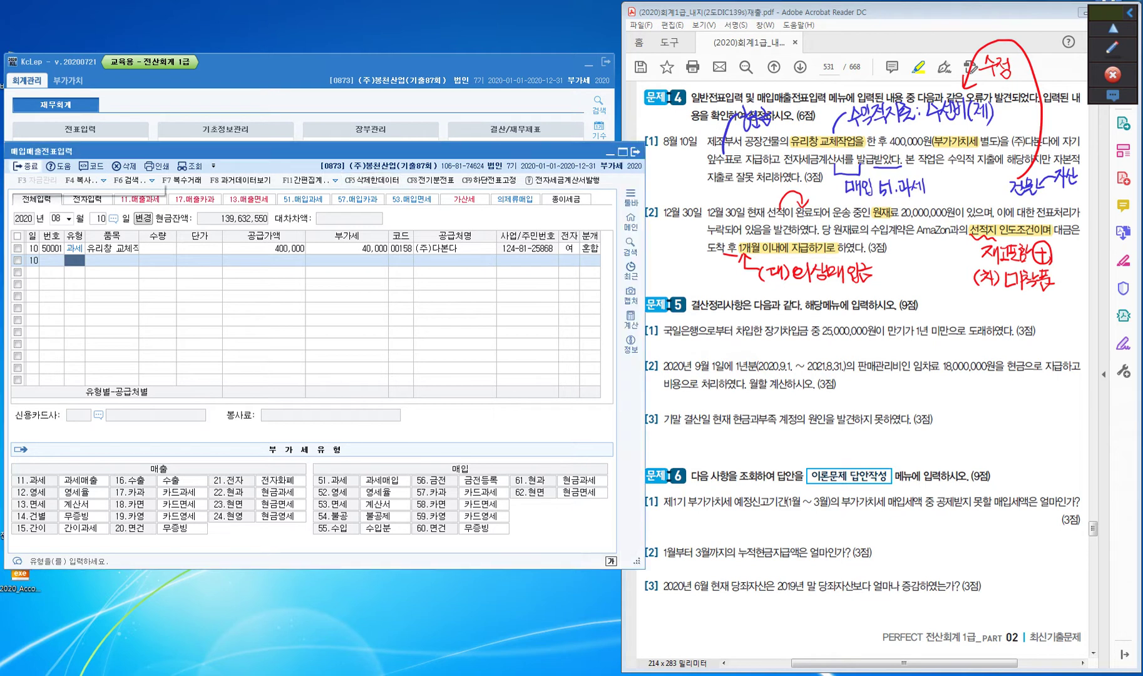
{"action": "key", "text": "Escape"}
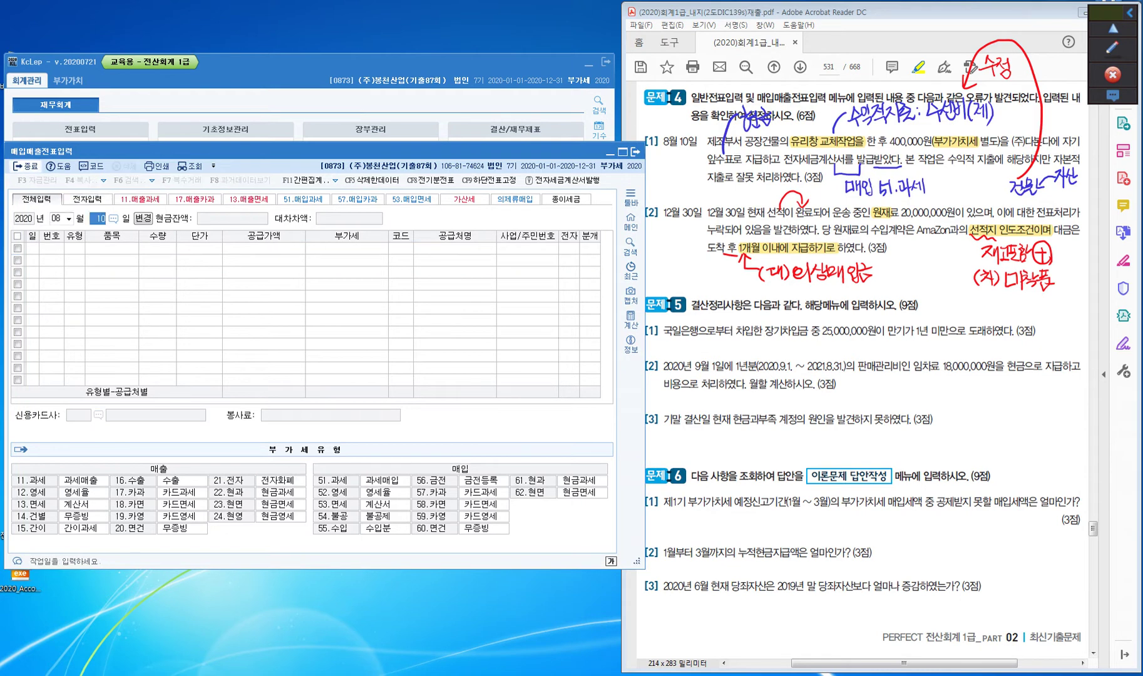
{"action": "key", "text": "Escape"}
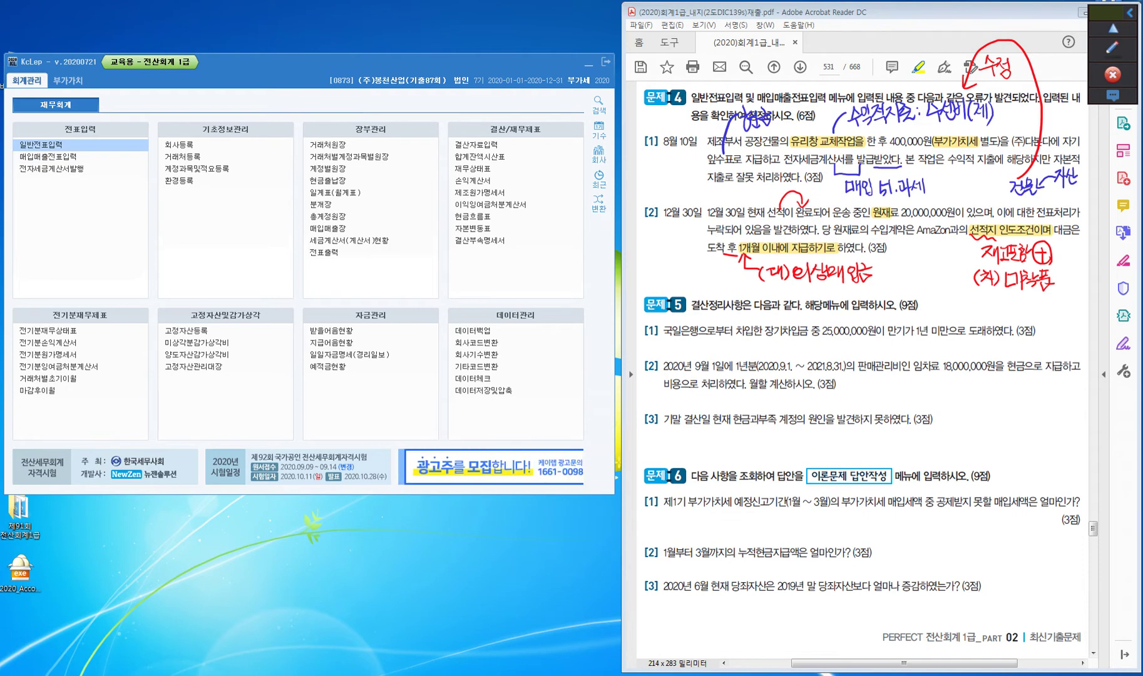
- Open 일반전표입력 and load the slips for December 30
{"action": "left_click", "coordinate": [46, 147]}
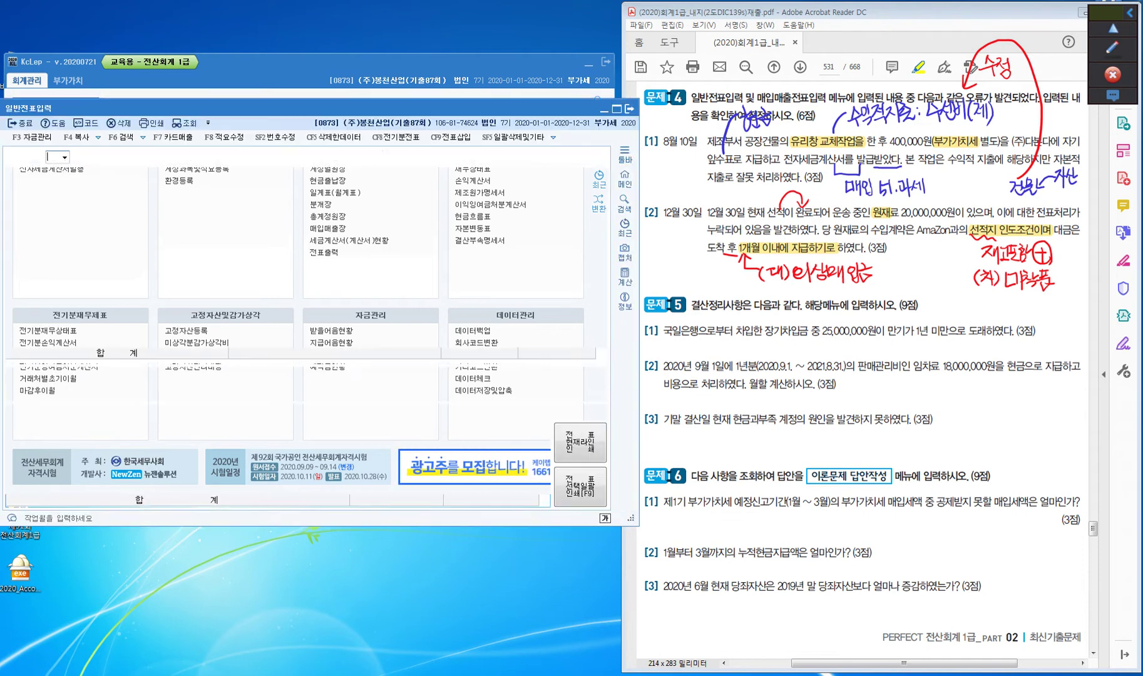
{"action": "type", "text": "12"}
{"action": "key", "text": "Return"}
{"action": "type", "text": "30"}
{"action": "key", "text": "Return"}
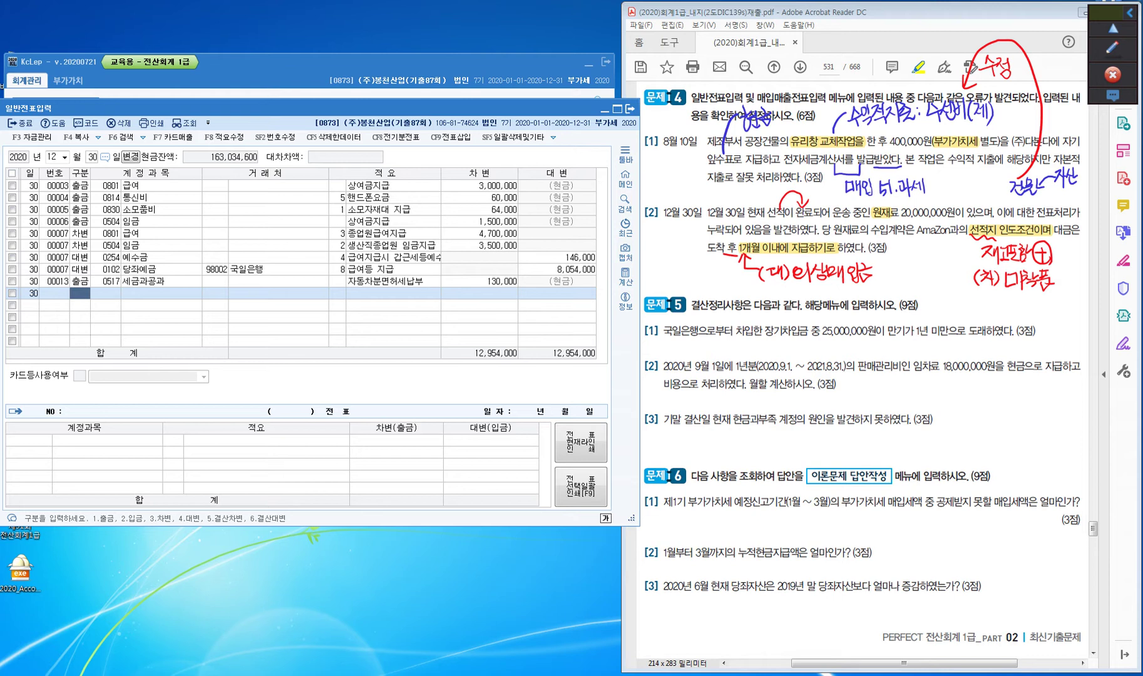
- Enter a debit line for December 30 with account 0168 미착품 and amount 20,000,000
{"action": "type", "text": "3"}
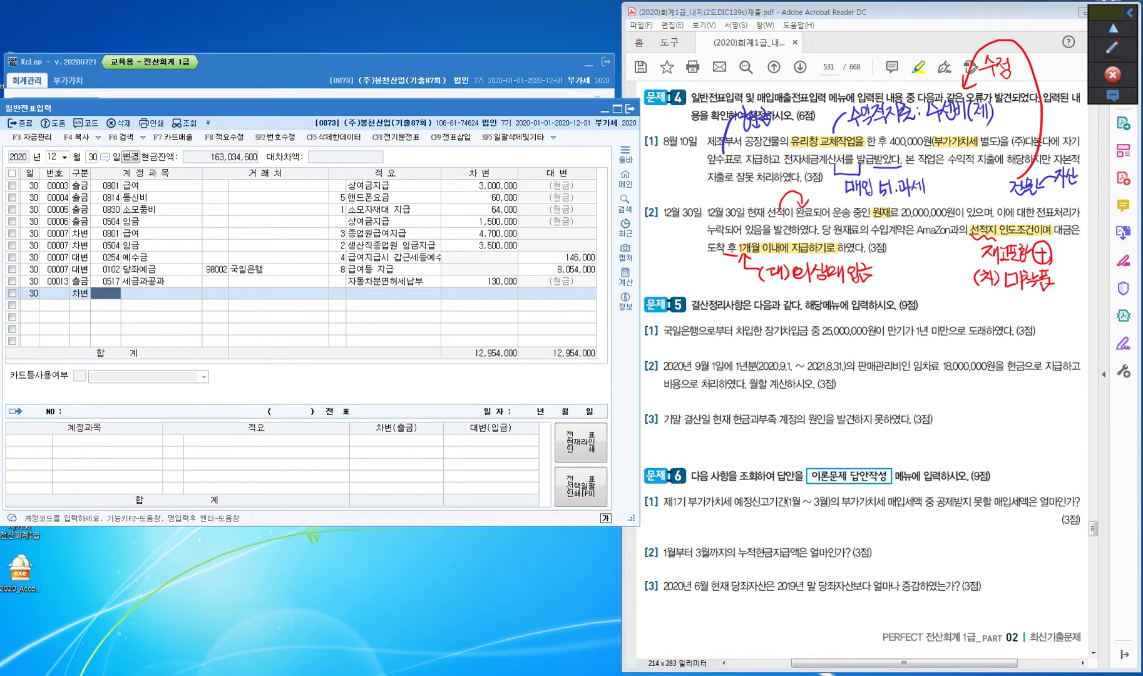
{"action": "type", "text": "미착"}
{"action": "key", "text": "Return"}
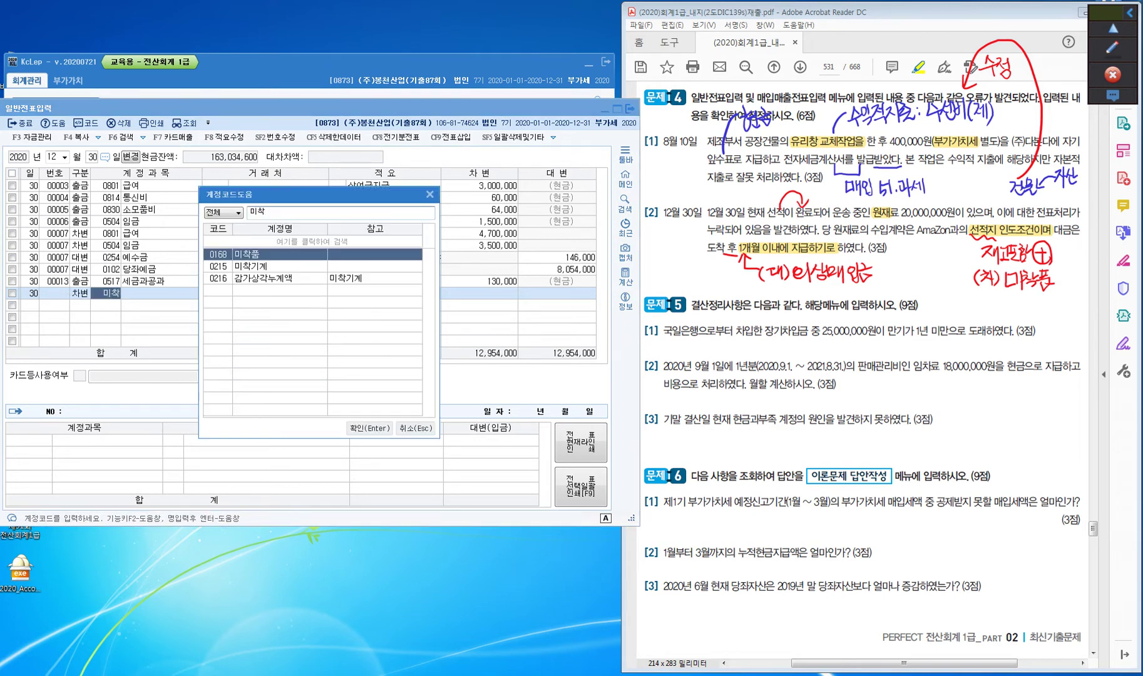
{"action": "key", "text": "Return"}
{"action": "key", "text": "Return"}
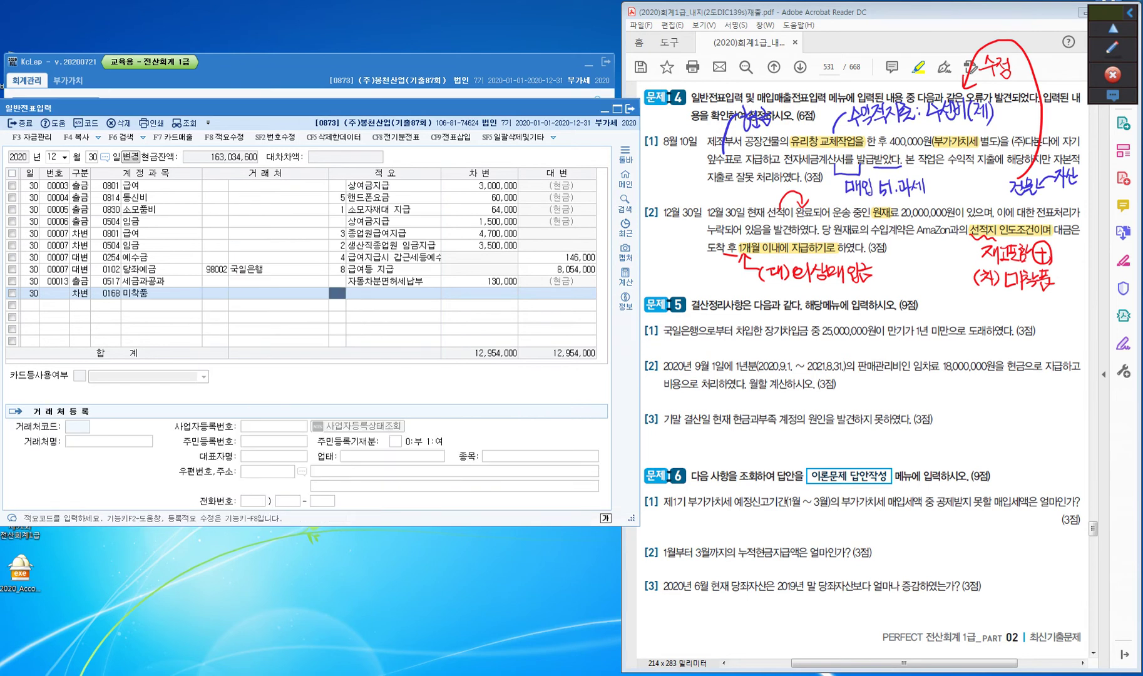
{"action": "key", "text": "Return"}
{"action": "key", "text": "Return"}
{"action": "key", "text": "Return"}
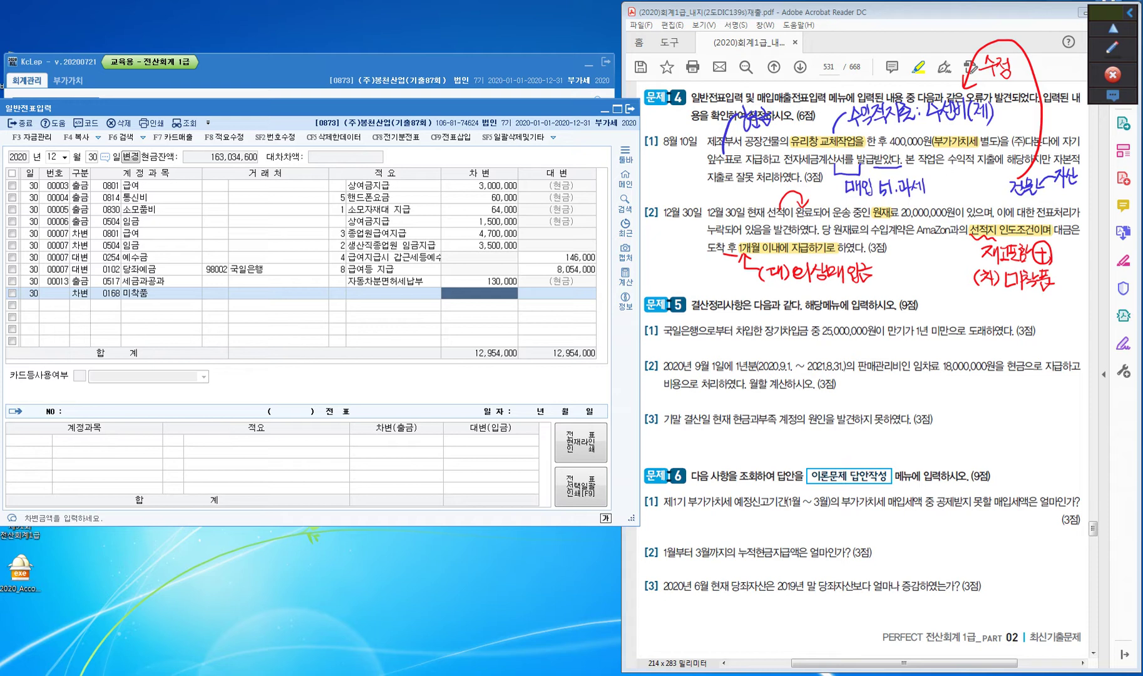
{"action": "type", "text": "20000000"}
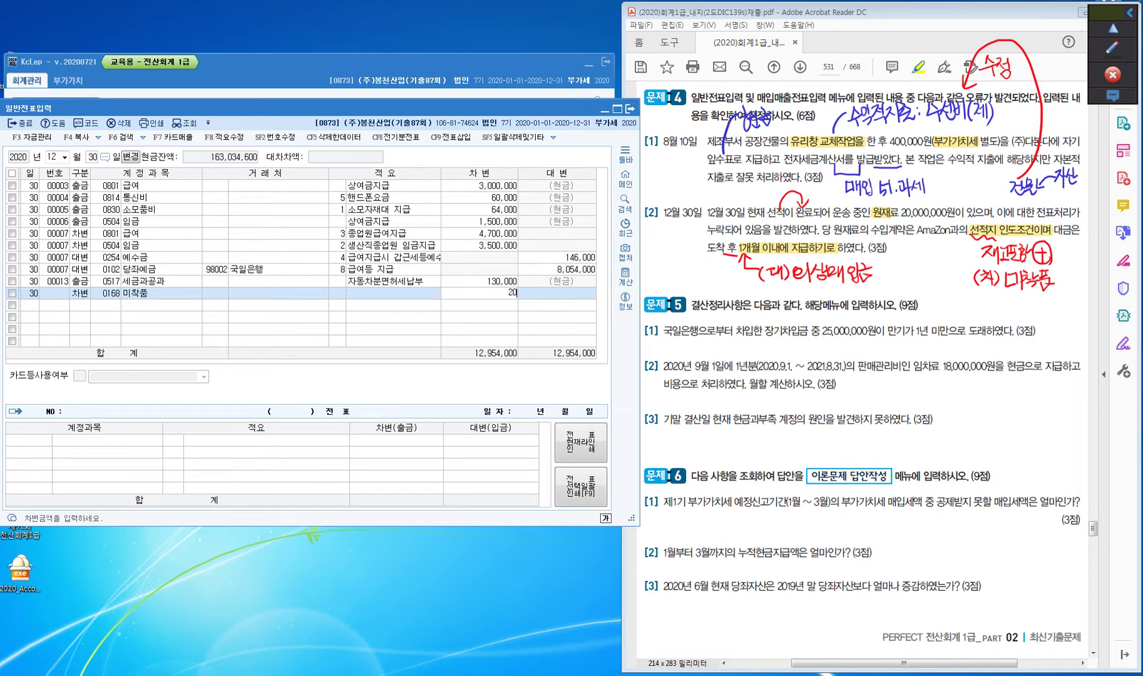
{"action": "key", "text": "Return"}
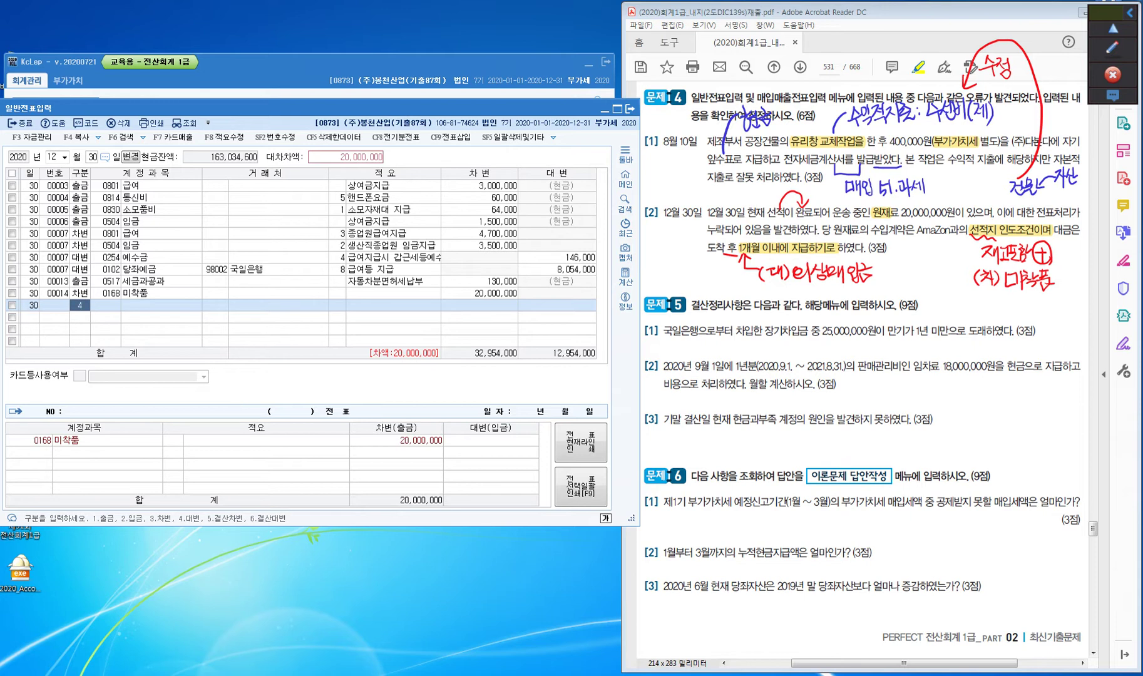
- Add the matching credit line with account 0253 미지급금 and trading partner 00512 AmaZon
{"action": "key", "text": "Return"}
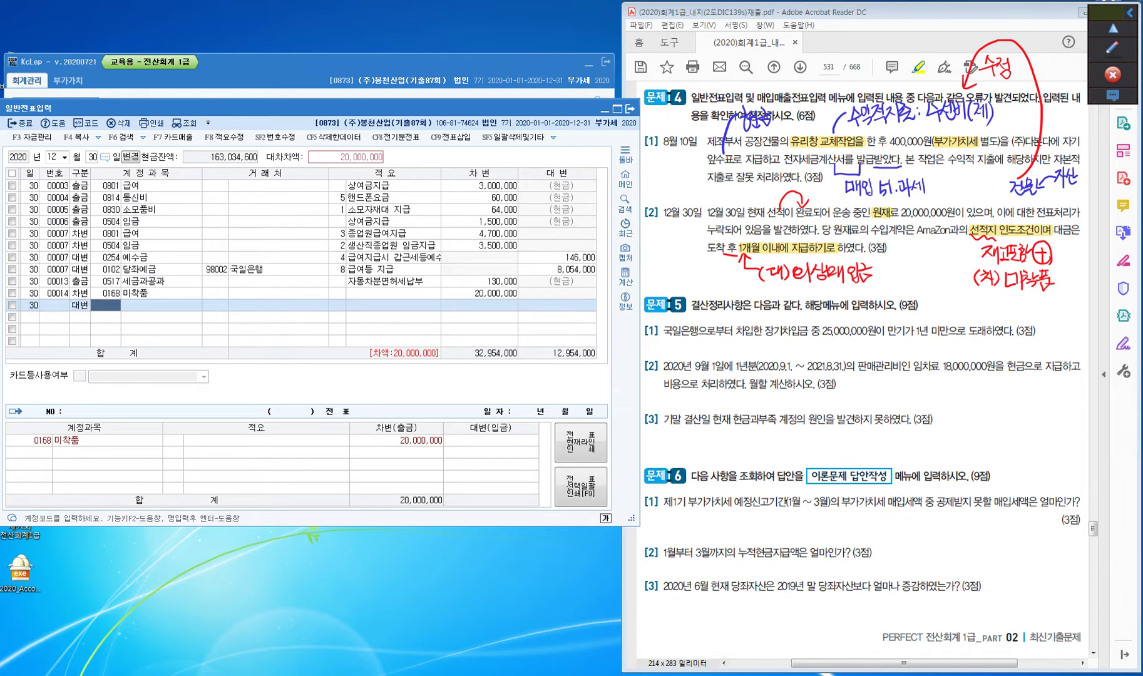
{"action": "type", "text": "253"}
{"action": "key", "text": "Return"}
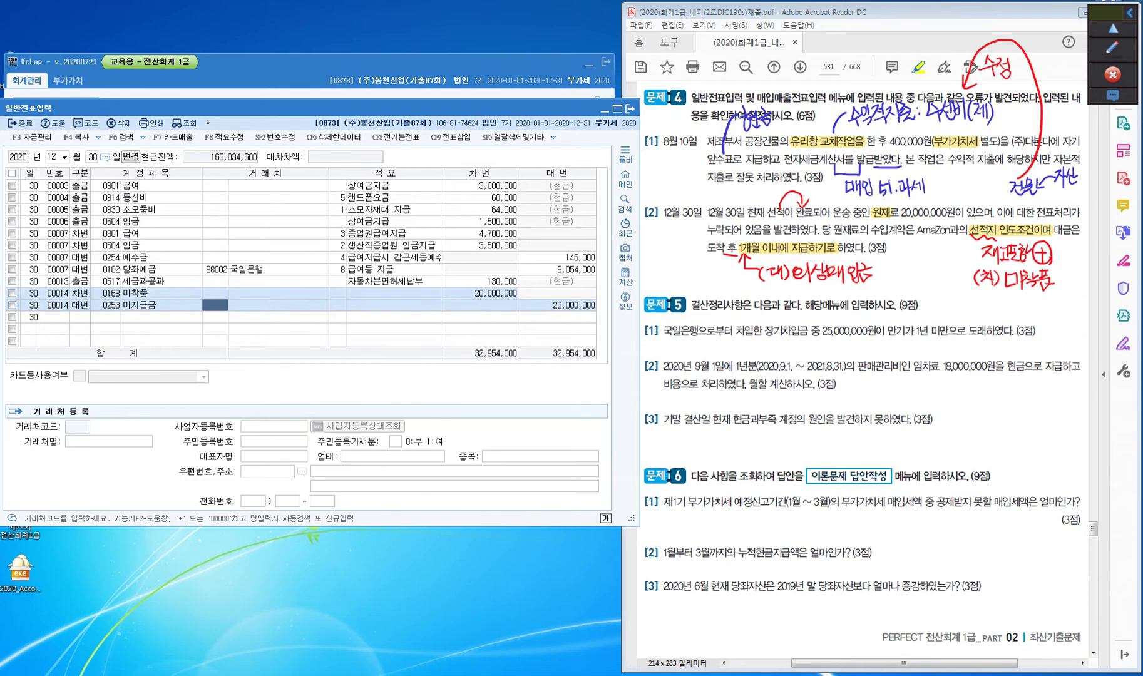
{"action": "key", "text": "Hangul"}
{"action": "type", "text": "a"}
{"action": "key", "text": "Return"}
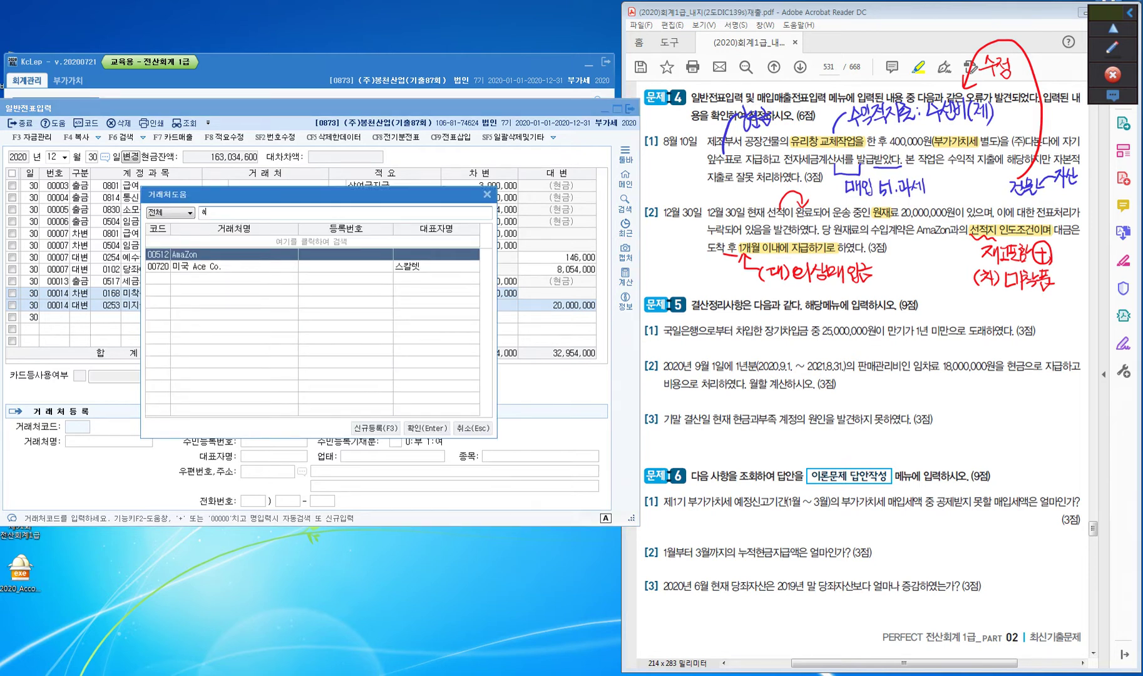
{"action": "key", "text": "Return"}
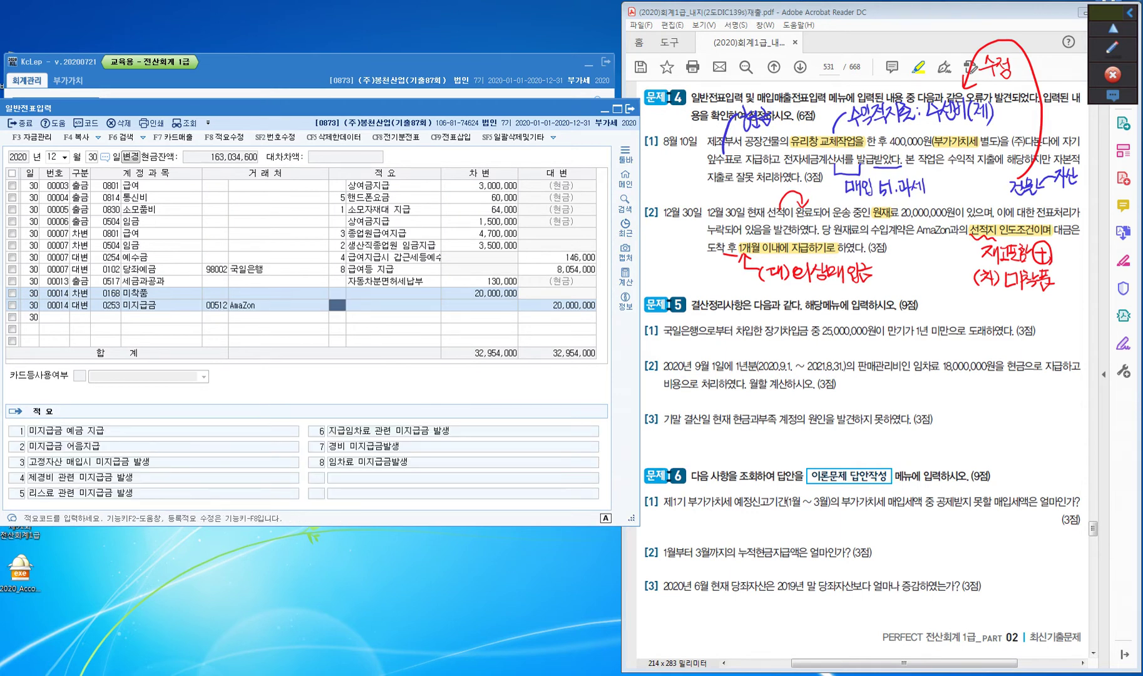
- Change the AmaZon credit line's account to 0251 외상매입금 and complete the slip
{"action": "key", "text": "Left"}
{"action": "key", "text": "Left"}
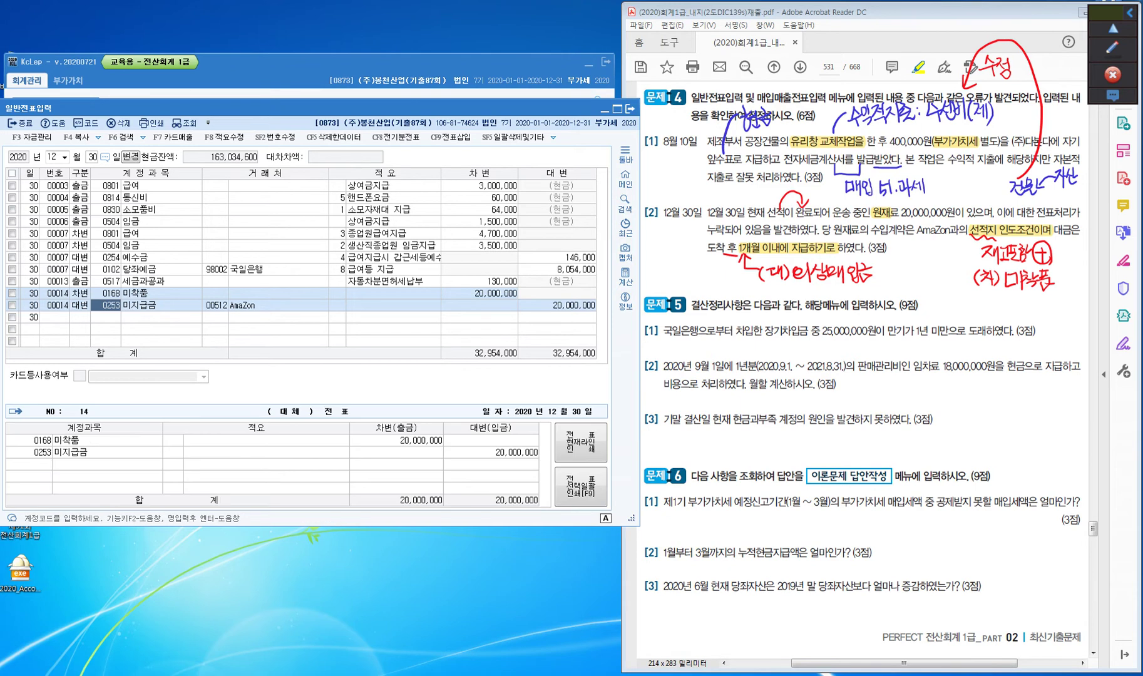
{"action": "type", "text": "0251"}
{"action": "key", "text": "Return"}
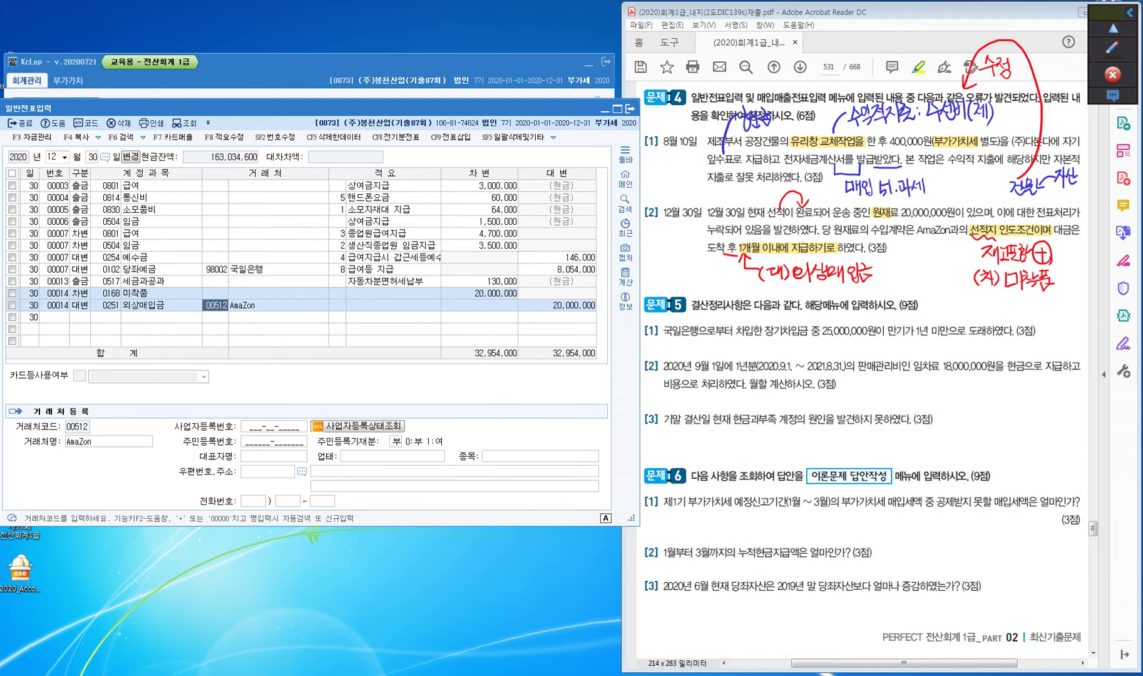
{"action": "left_click", "coordinate": [393, 305]}
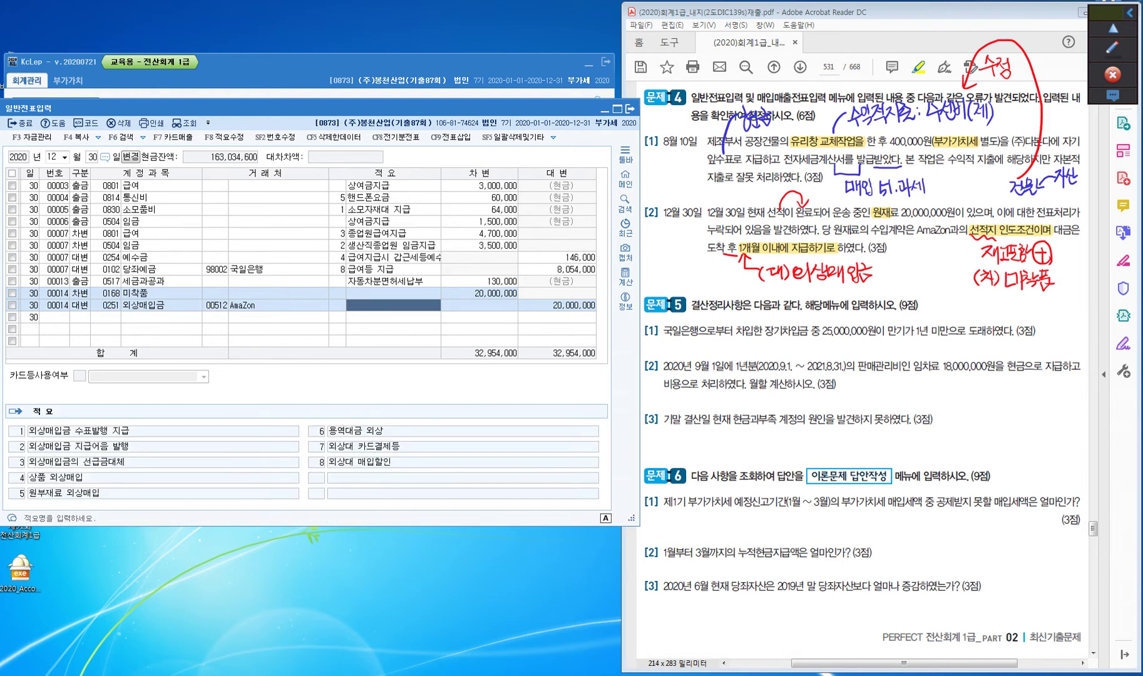
{"action": "left_click", "coordinate": [556, 305]}
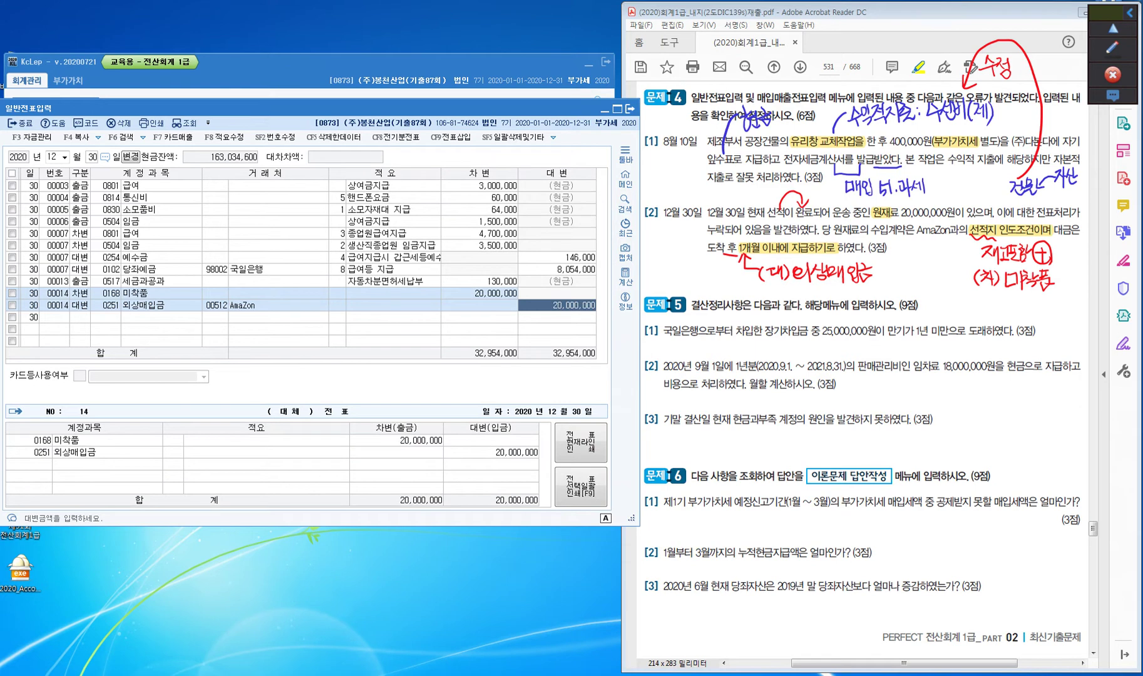
{"action": "key", "text": "Return"}
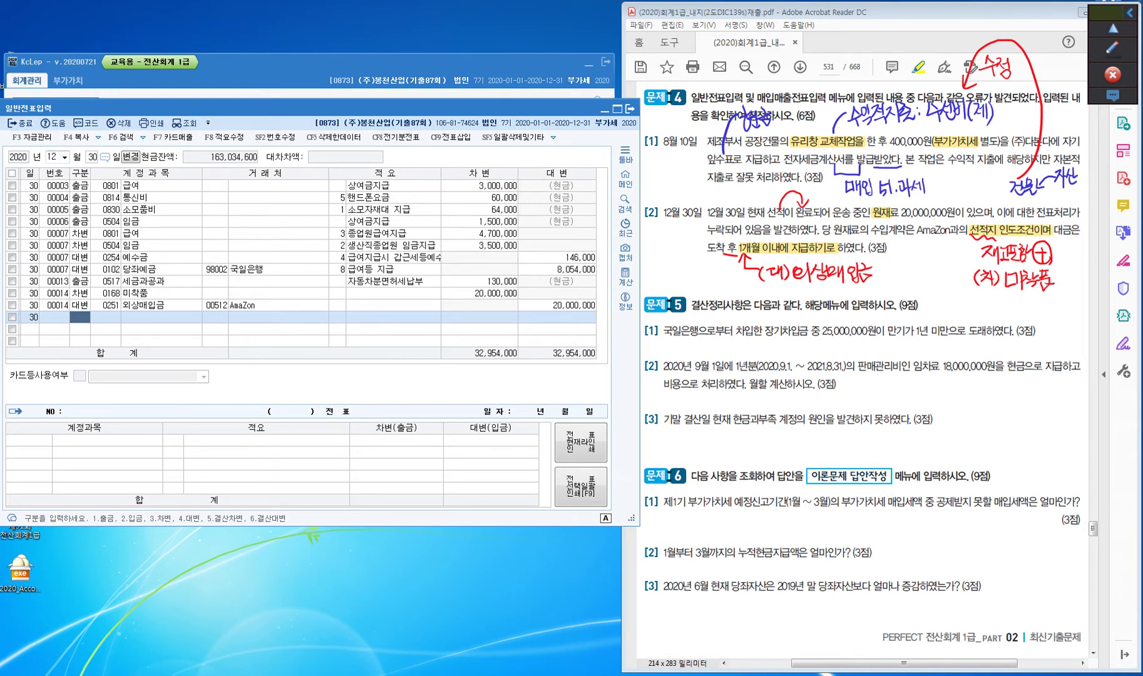
- Load the 일반전표입력 slips for December 31
{"action": "left_click", "coordinate": [92, 156]}
{"action": "type", "text": "3"}
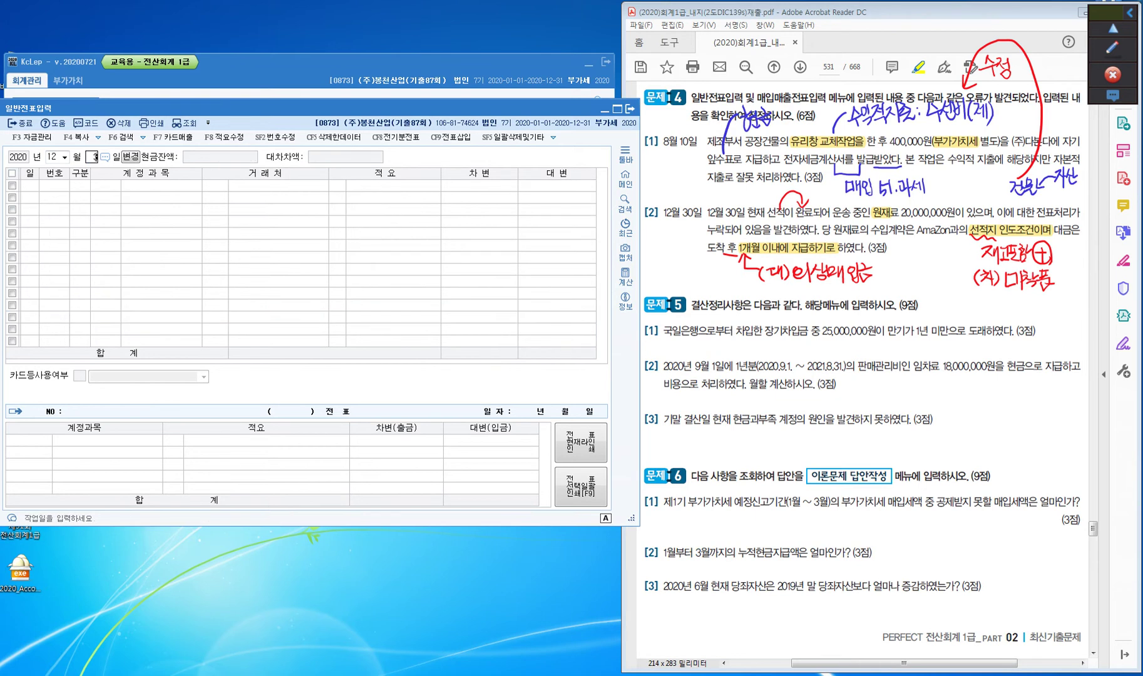
{"action": "type", "text": "1"}
{"action": "key", "text": "Return"}
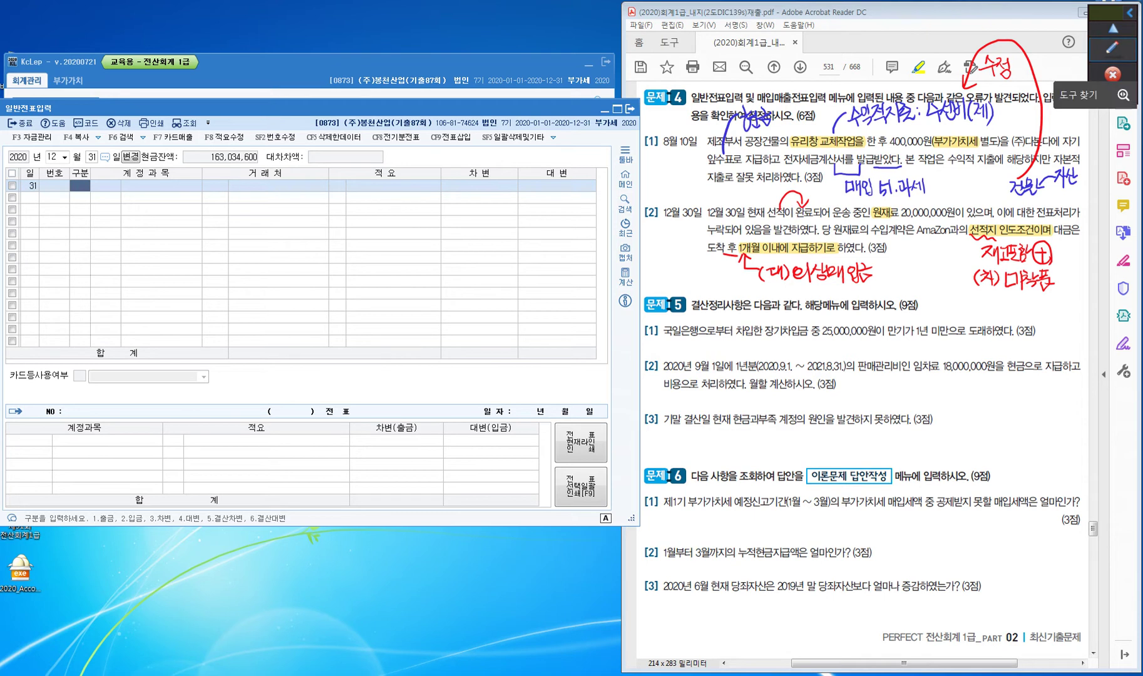
- Clear all pen annotations from the exam page and leave pen mode
{"action": "left_click", "coordinate": [1113, 48]}
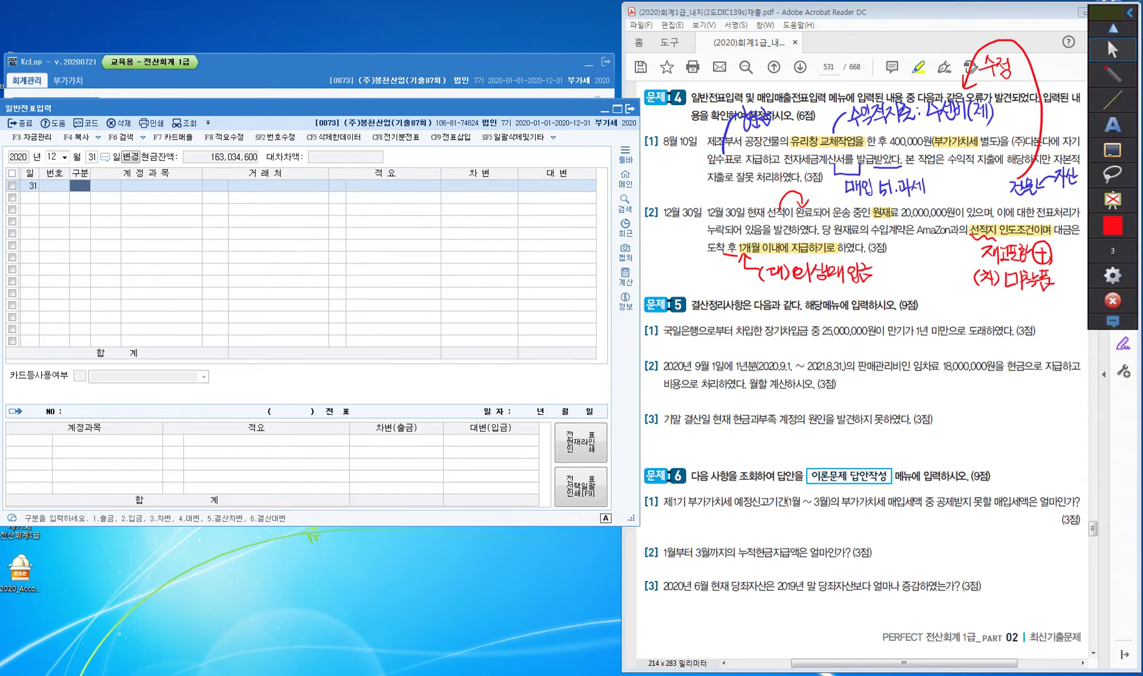
{"action": "left_click", "coordinate": [1113, 47]}
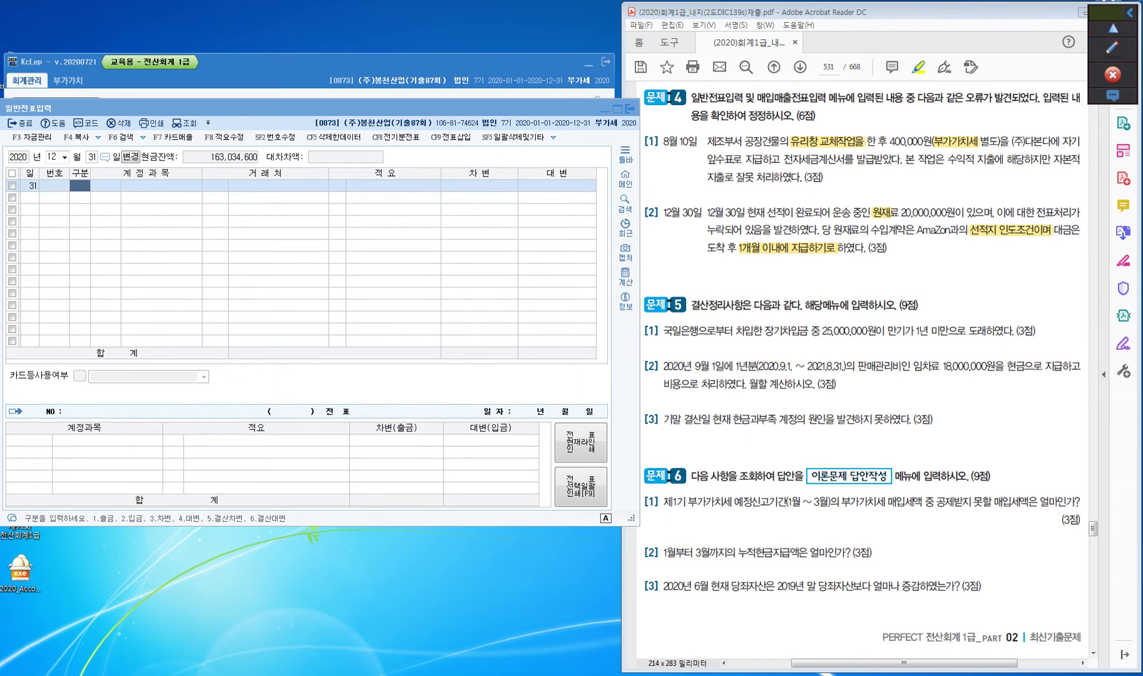
- Open 합계잔액시산표 and query it as of December 31, 2020, and return to the 일반전표입력 window
{"action": "key", "text": "Escape"}
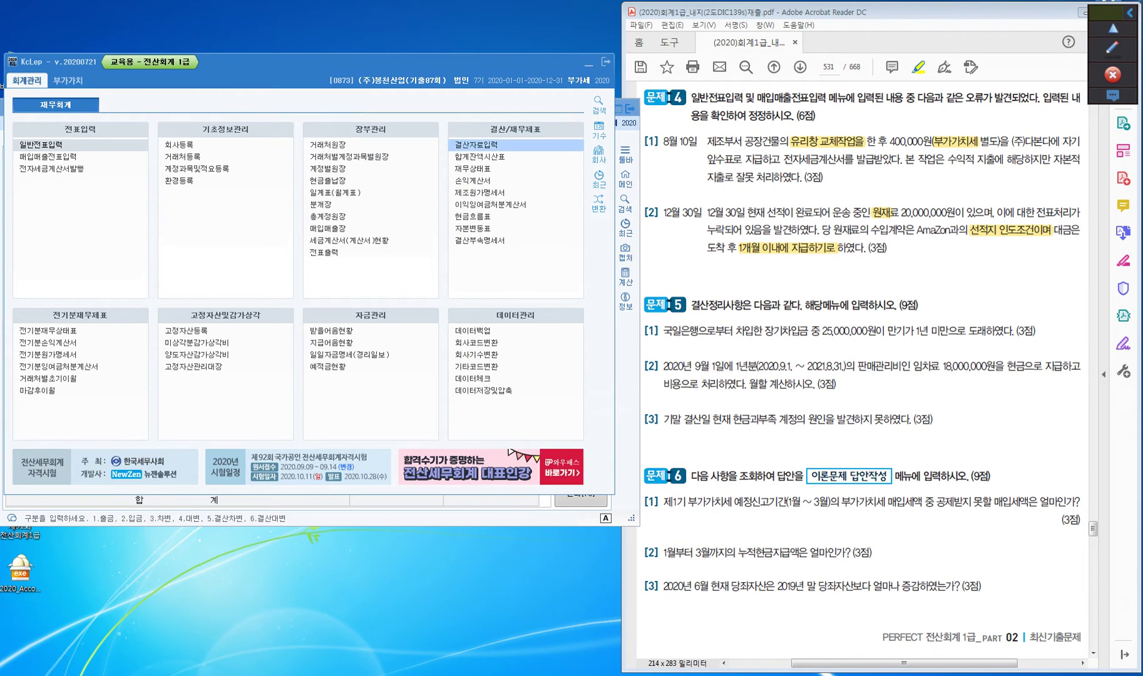
{"action": "left_click", "coordinate": [480, 156]}
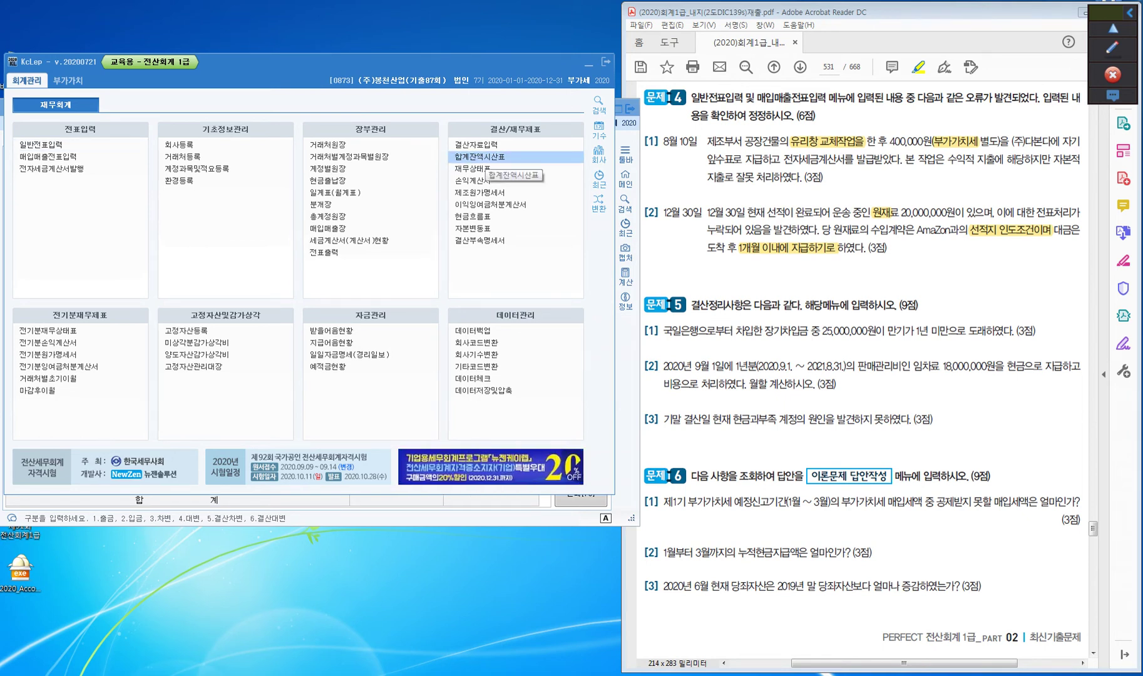
{"action": "left_click", "coordinate": [481, 158]}
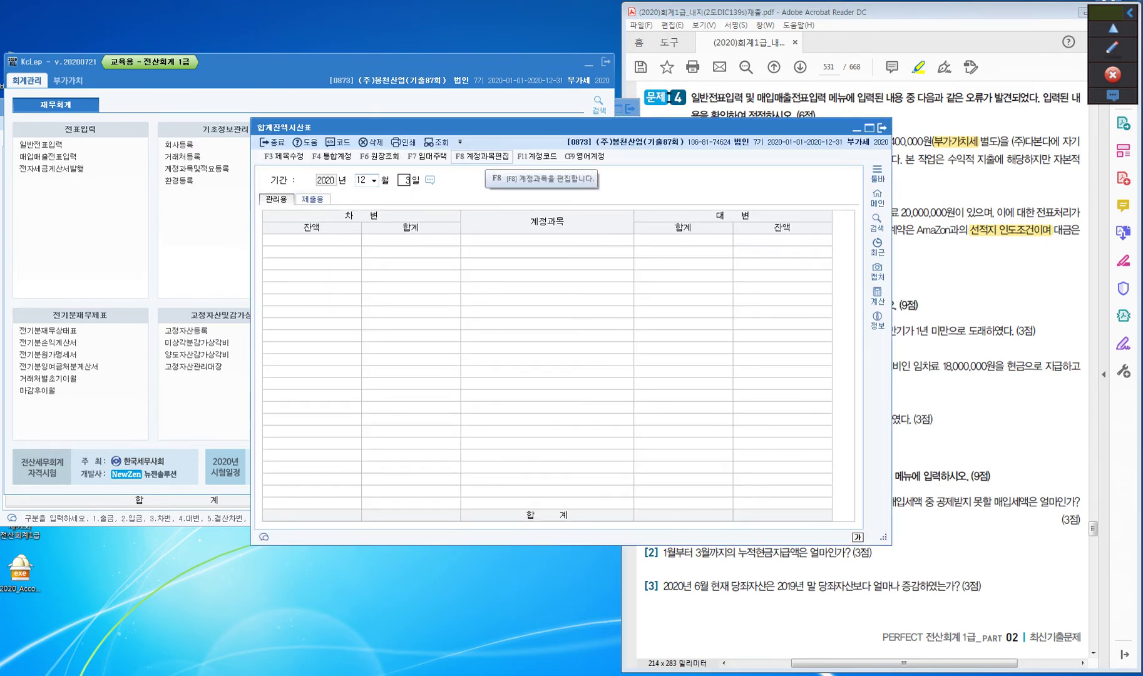
{"action": "type", "text": "31"}
{"action": "key", "text": "Return"}
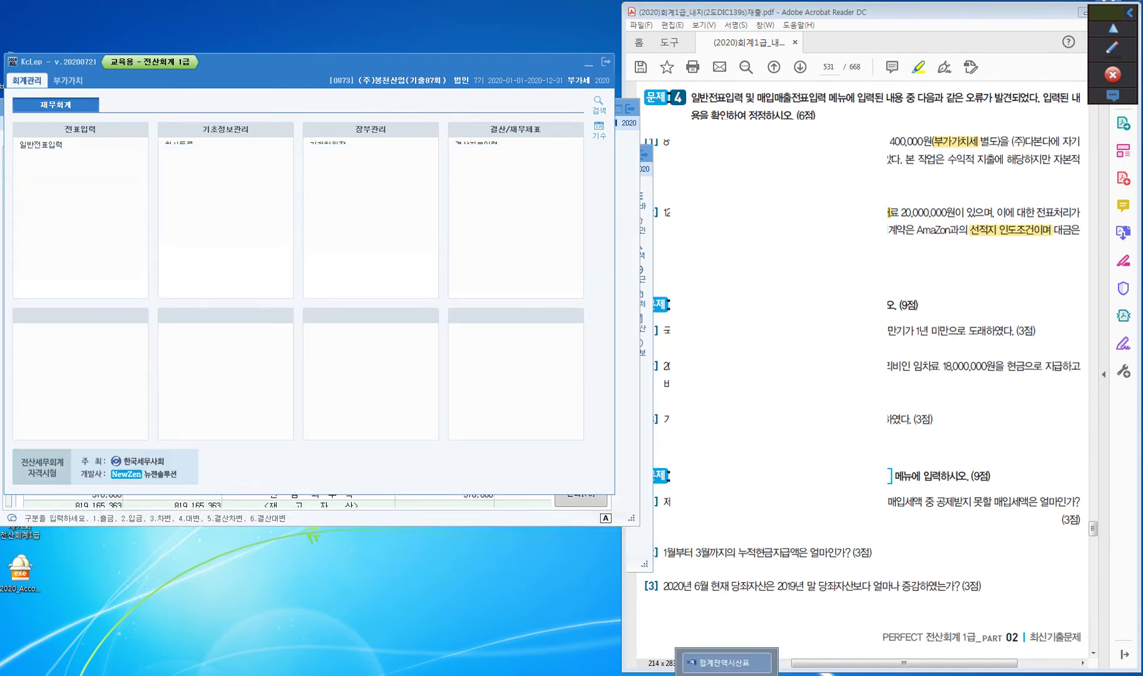
{"action": "key", "text": "Return"}
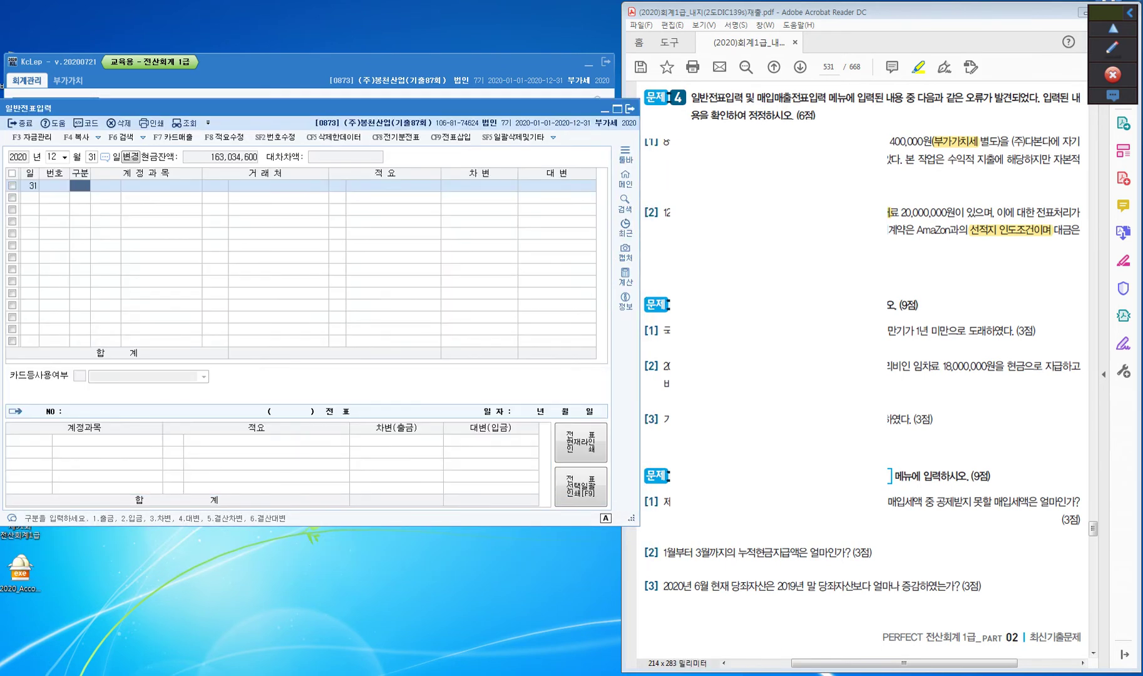
- Bring question 5 into view in the PDF and highlight "만기가" and "1년 미만으로 도래하였다." in item [1]
{"action": "left_click", "coordinate": [860, 376]}
{"action": "scroll", "coordinate": [860, 375], "scroll_direction": "down", "scroll_amount": 4}
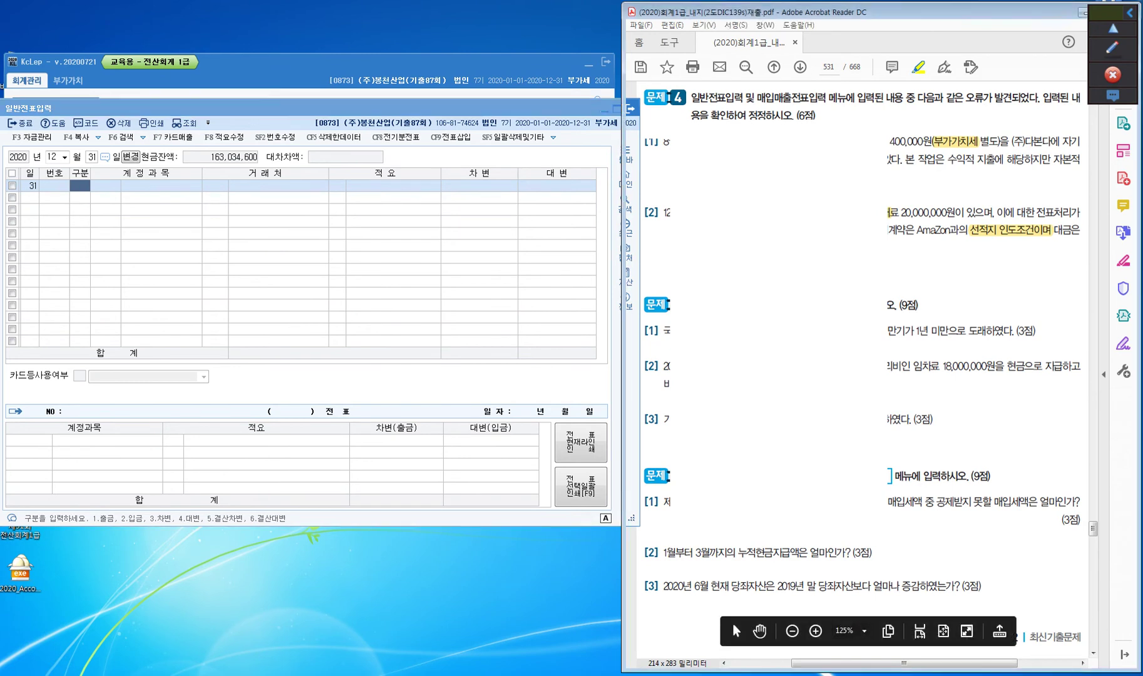
{"action": "scroll", "coordinate": [861, 375], "scroll_direction": "down", "scroll_amount": 4}
{"action": "scroll", "coordinate": [860, 376], "scroll_direction": "up", "scroll_amount": 7}
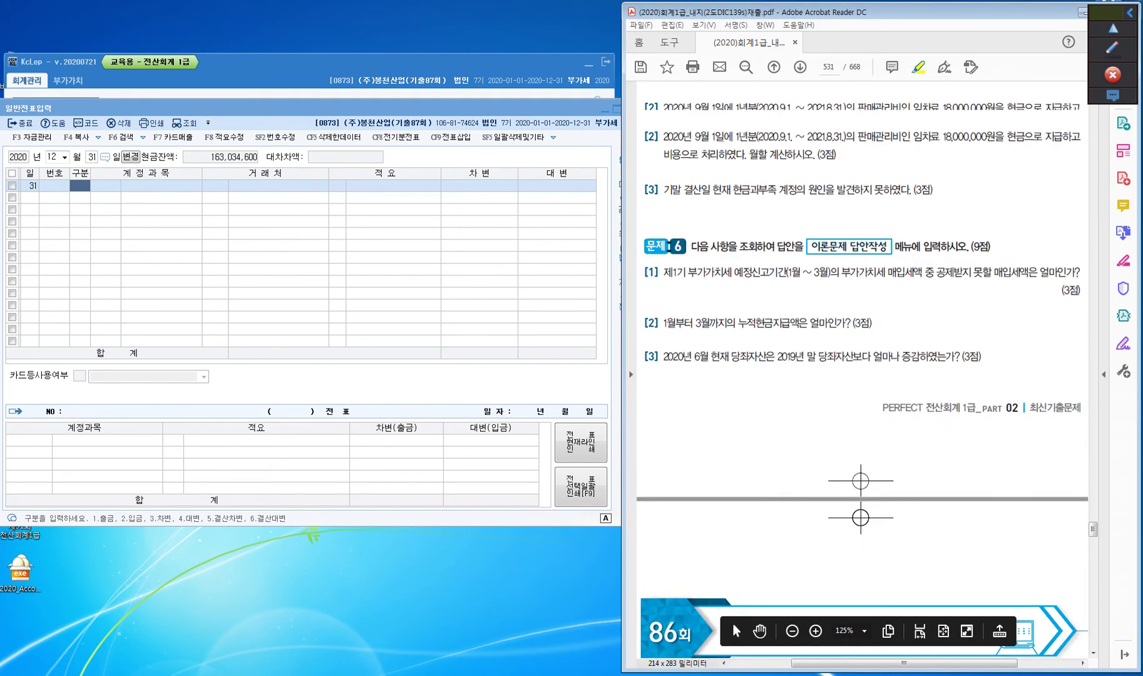
{"action": "scroll", "coordinate": [863, 369], "scroll_direction": "down", "scroll_amount": 2}
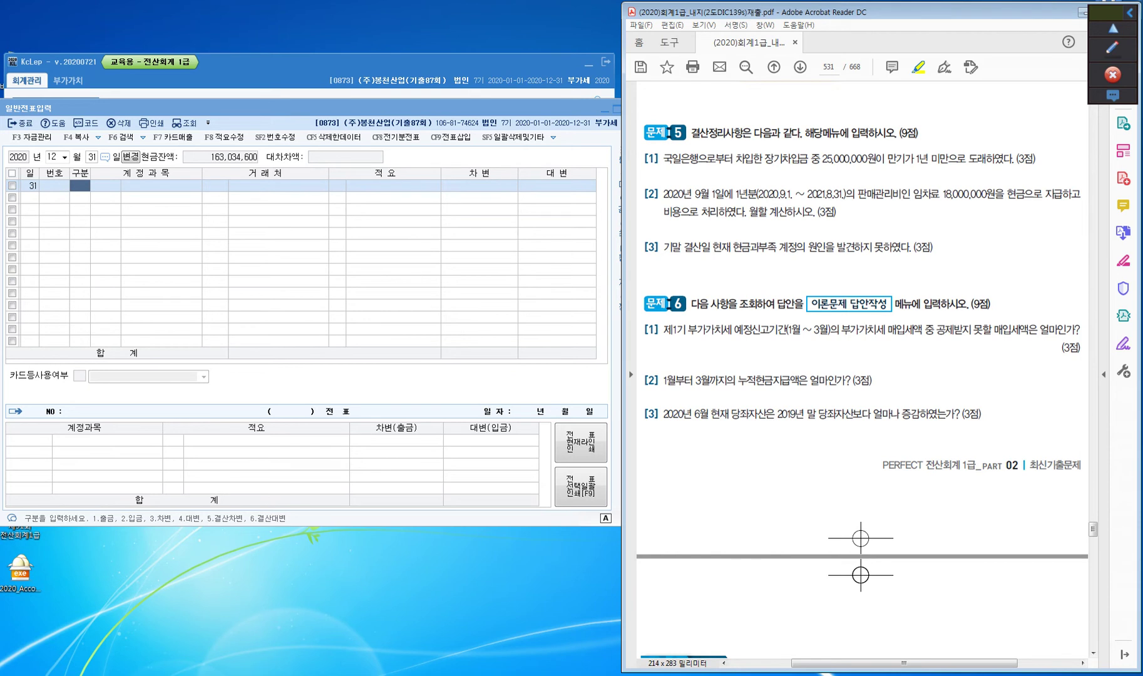
{"action": "left_click_drag", "start_coordinate": [915, 158], "coordinate": [1018, 158]}
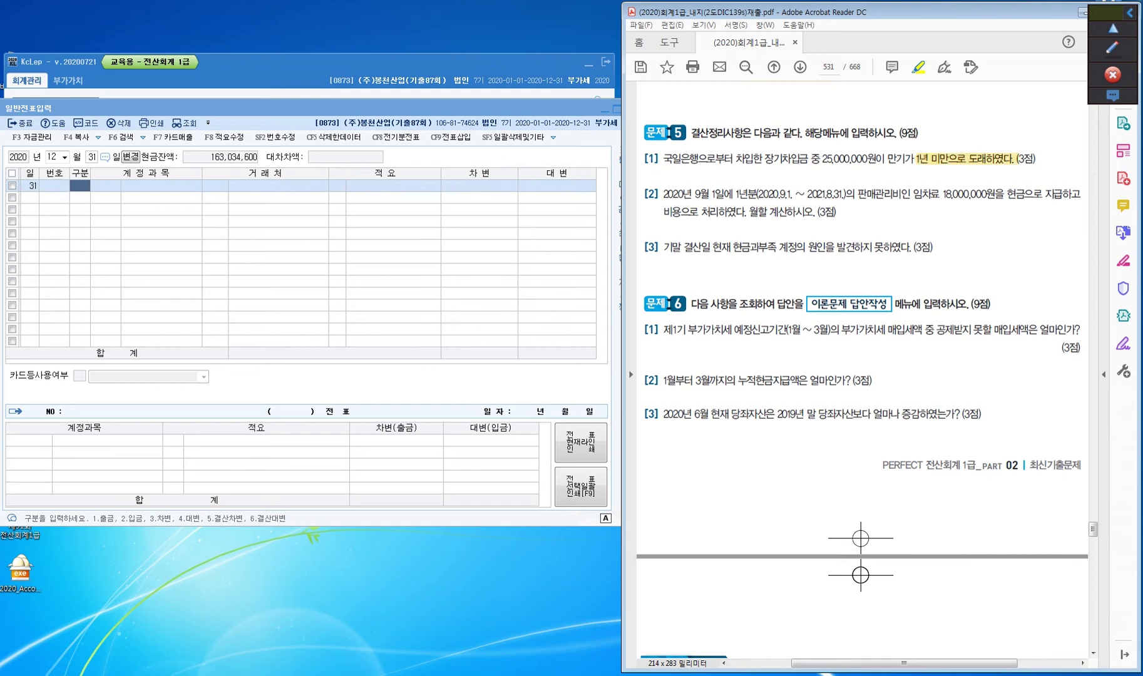
{"action": "left_click_drag", "start_coordinate": [889, 159], "coordinate": [910, 159]}
- Annotate question 5 [1] in red with "(차)" above 장기차입금, "대:유·장·부채" by the maturity phrase and a tick above 국일은행
{"action": "left_click", "coordinate": [1113, 47]}
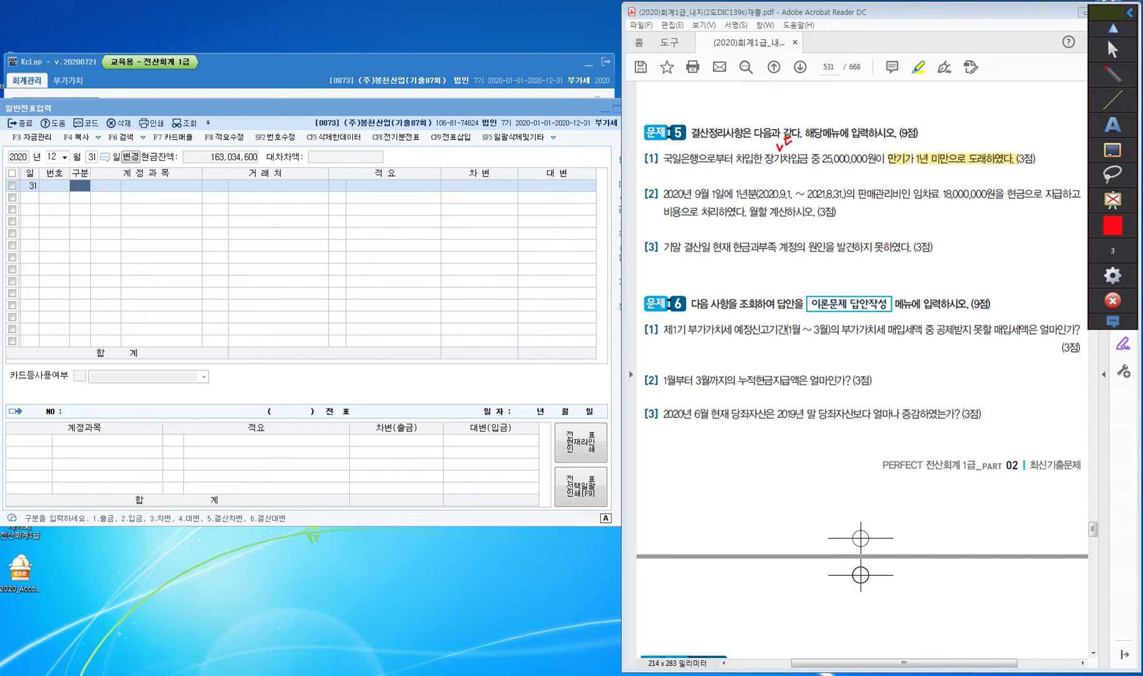
{"action": "left_click_drag", "start_coordinate": [790, 132], "coordinate": [786, 152]}
{"action": "mouse_move", "coordinate": [943, 151]}
{"action": "left_mouse_down"}
{"action": "mouse_move", "coordinate": [987, 124]}
{"action": "mouse_move", "coordinate": [990, 136]}
{"action": "mouse_move", "coordinate": [1006, 121]}
{"action": "mouse_move", "coordinate": [1042, 125]}
{"action": "left_mouse_up"}
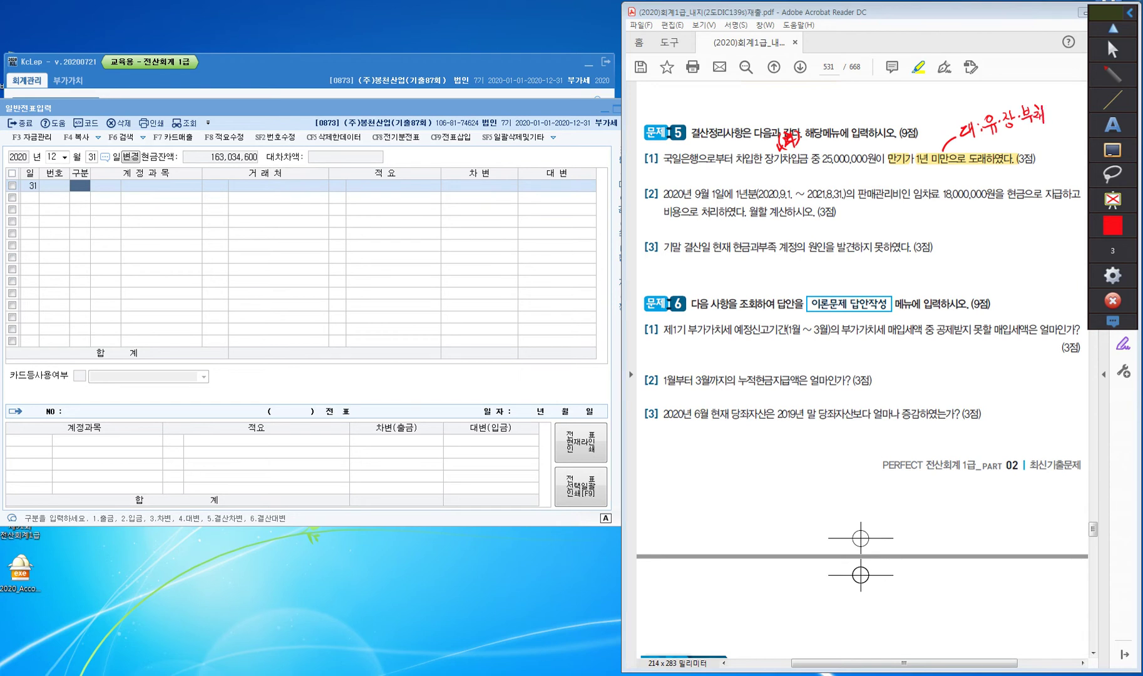
{"action": "left_click_drag", "start_coordinate": [674, 146], "coordinate": [682, 145]}
{"action": "left_click", "coordinate": [1112, 74]}
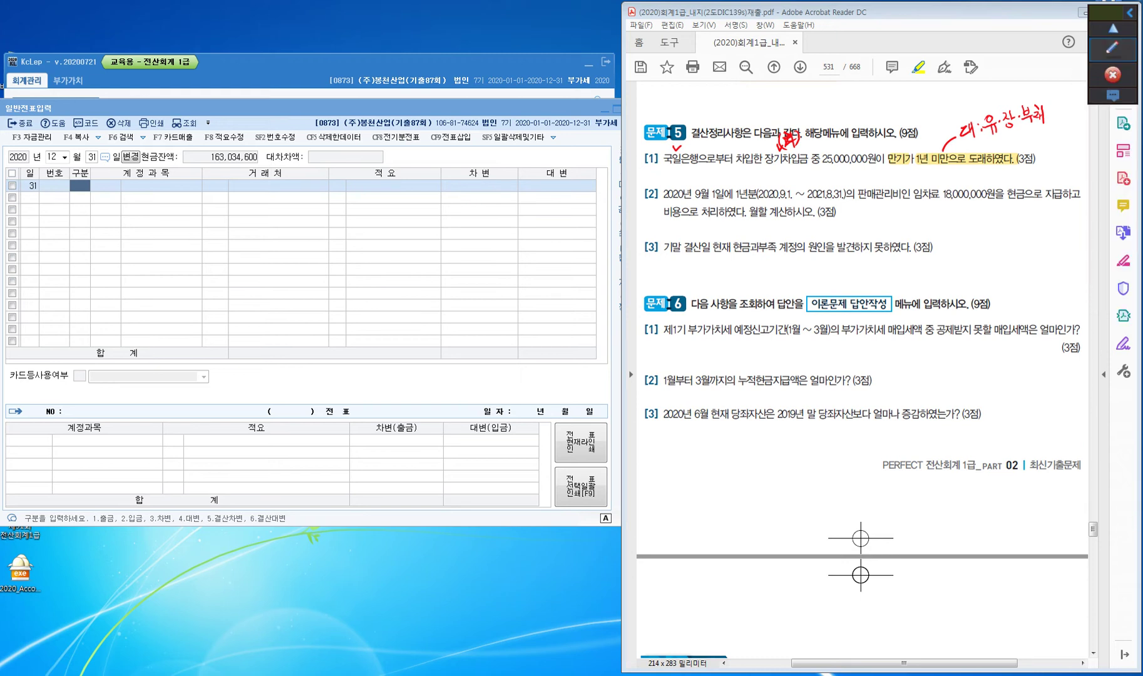
- Add a red handwritten note beneath 국일은행 in question 5 [1] and leave pen mode
{"action": "left_click", "coordinate": [1113, 47]}
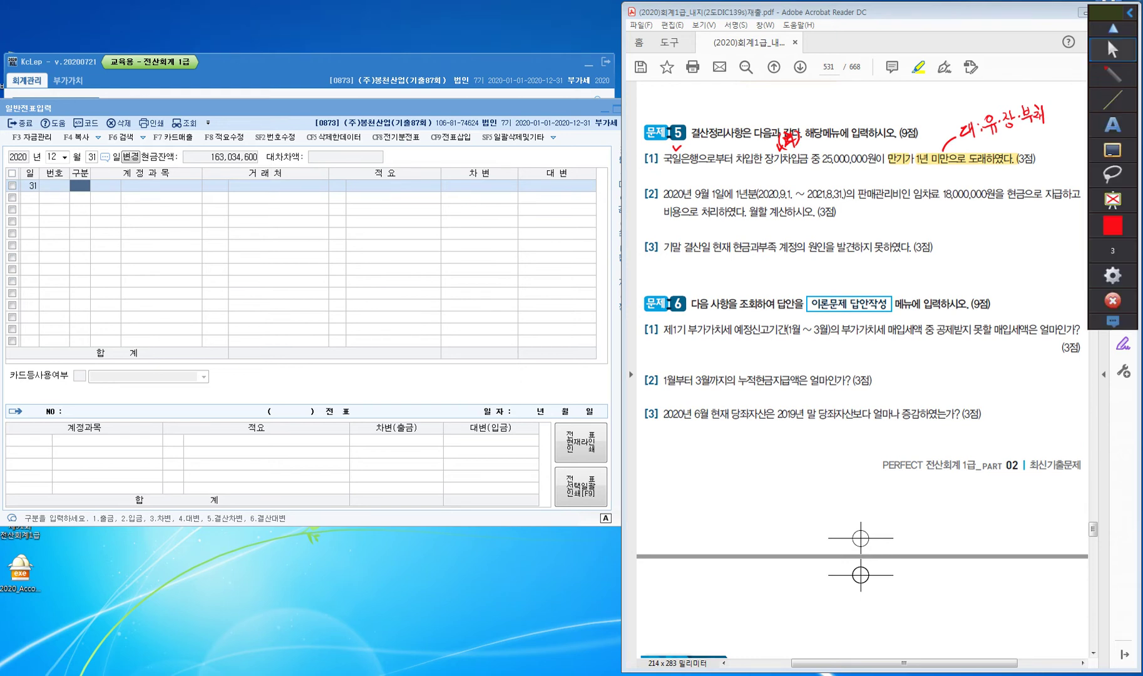
{"action": "left_click_drag", "start_coordinate": [673, 162], "coordinate": [668, 175]}
{"action": "left_click_drag", "start_coordinate": [678, 164], "coordinate": [691, 183]}
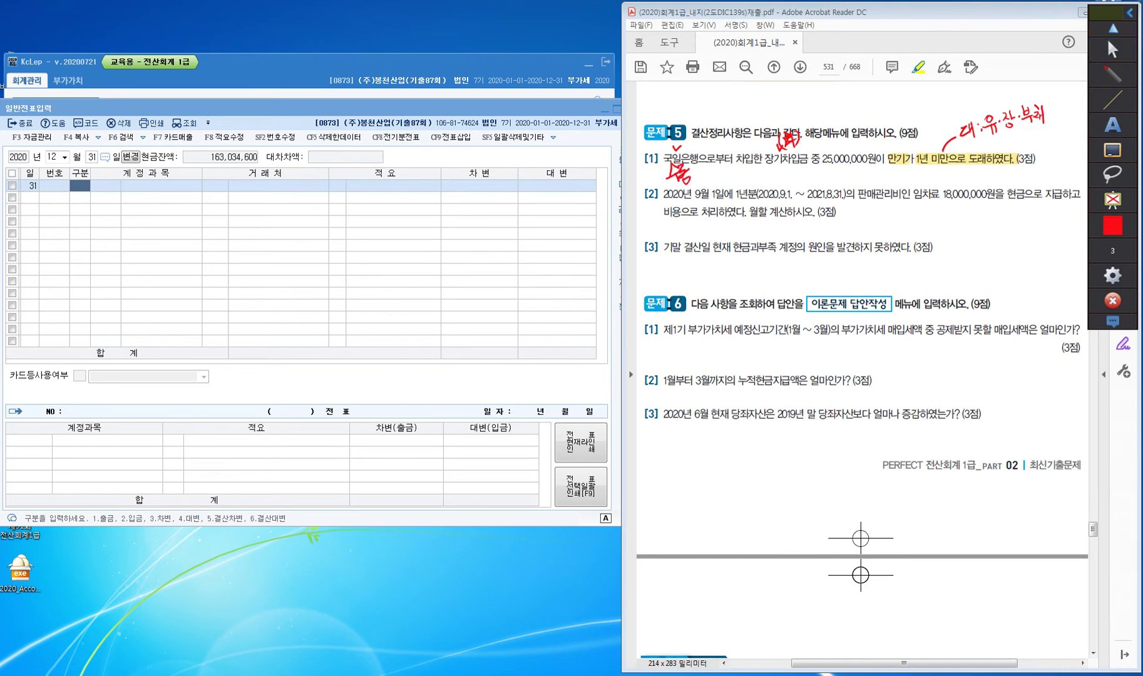
{"action": "left_click", "coordinate": [1112, 28]}
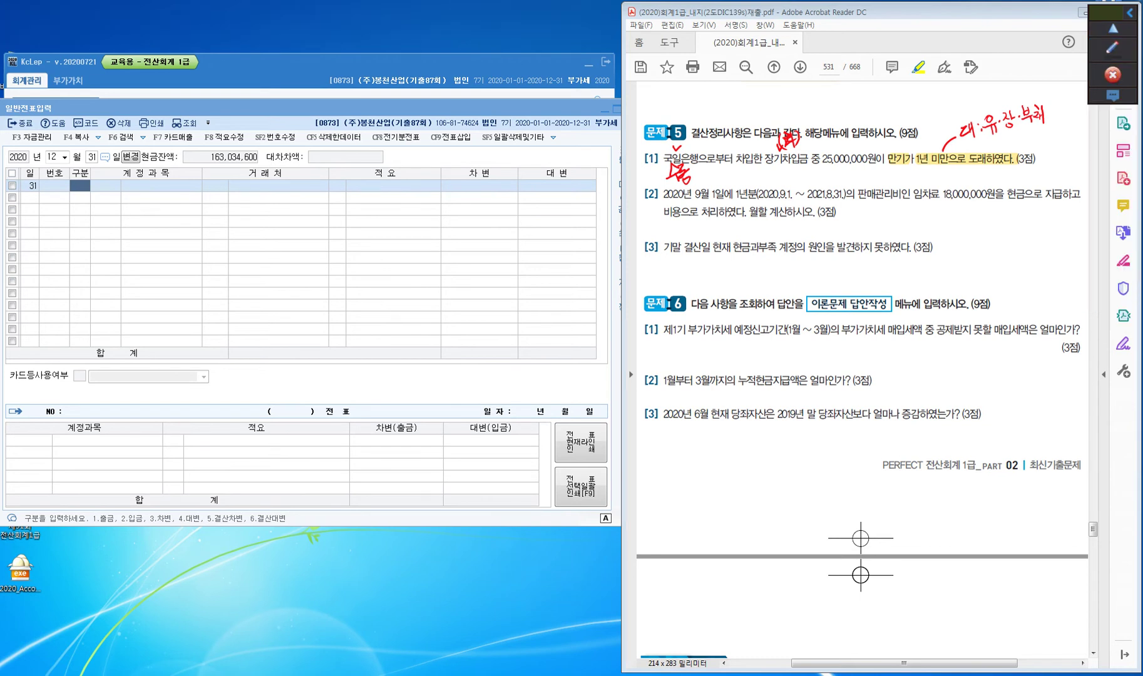
- Switch to KcLep and start a December 31 debit line with the account 장기차입금
{"action": "key", "text": "alt+Tab"}
{"action": "type", "text": "3"}
{"action": "key", "text": "Return"}
{"action": "type", "text": "wkdrl"}
{"action": "key", "text": "Return"}
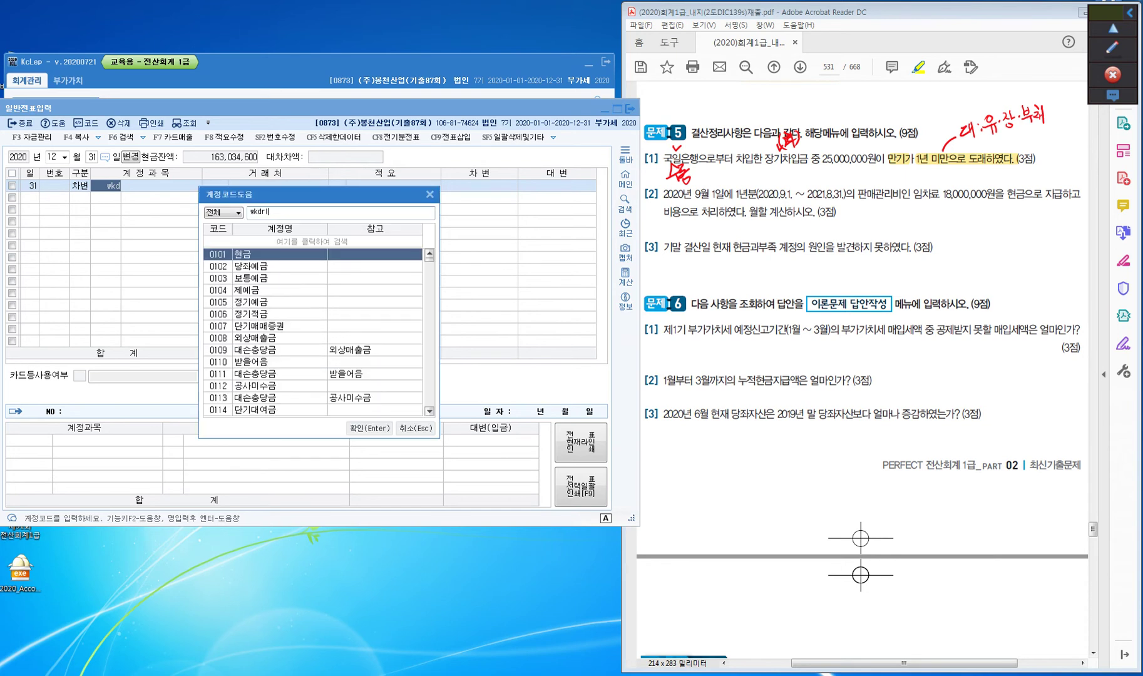
{"action": "key", "text": "Escape"}
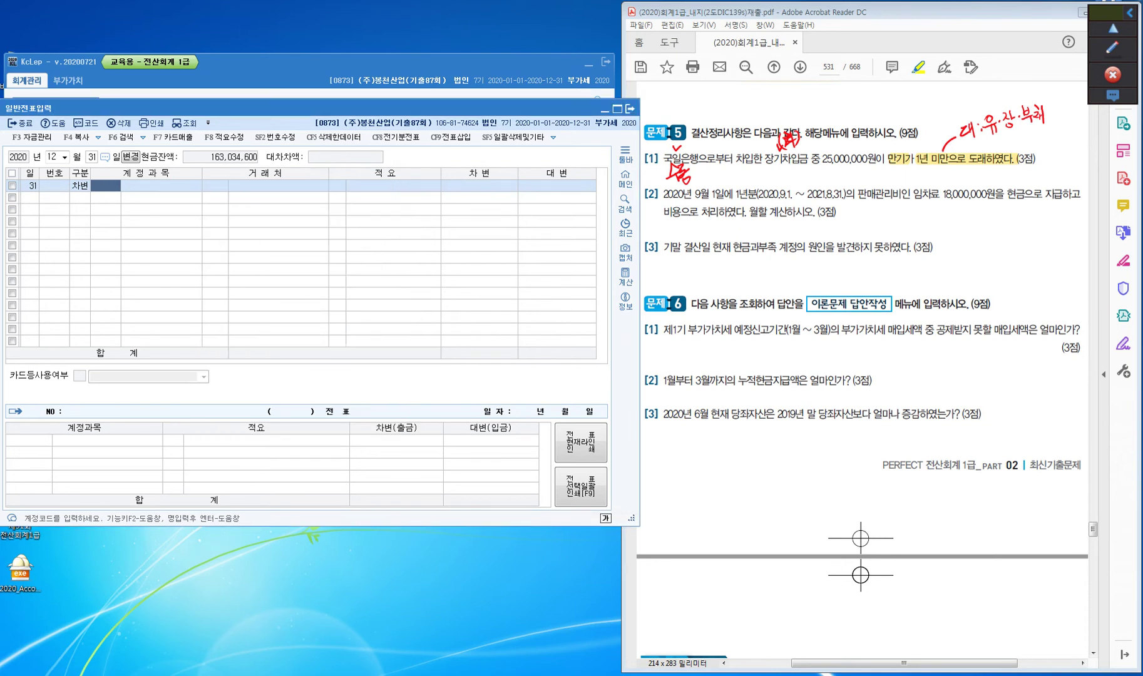
{"action": "type", "text": "wkdrlck"}
{"action": "key", "text": "Return"}
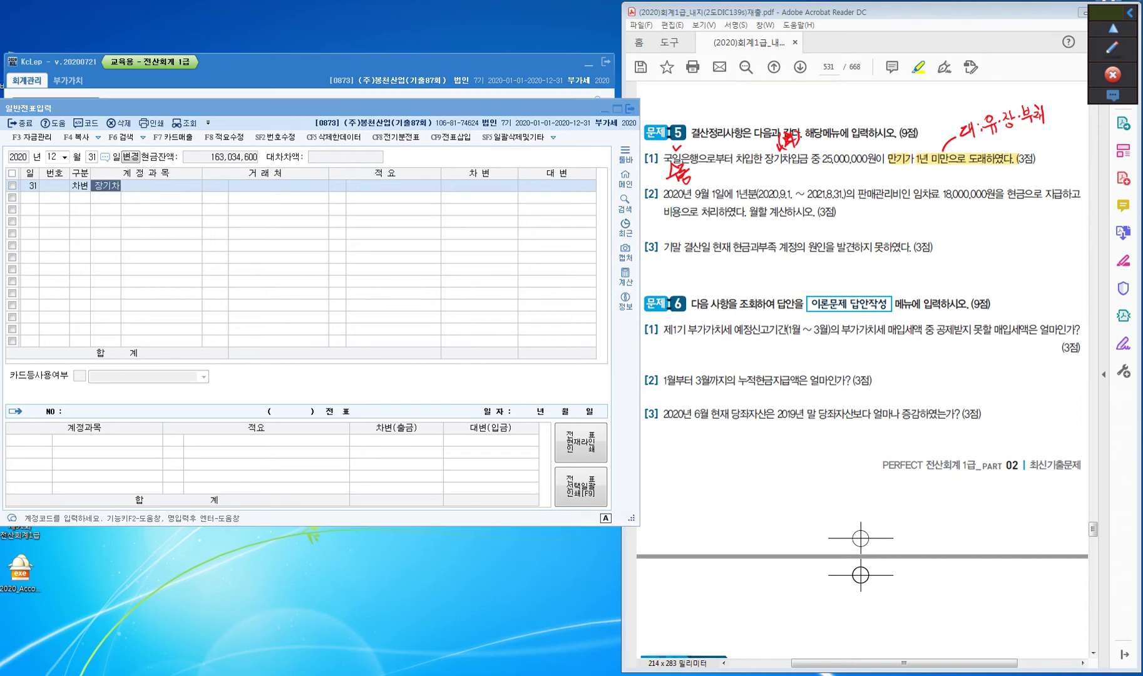
{"action": "key", "text": "Return"}
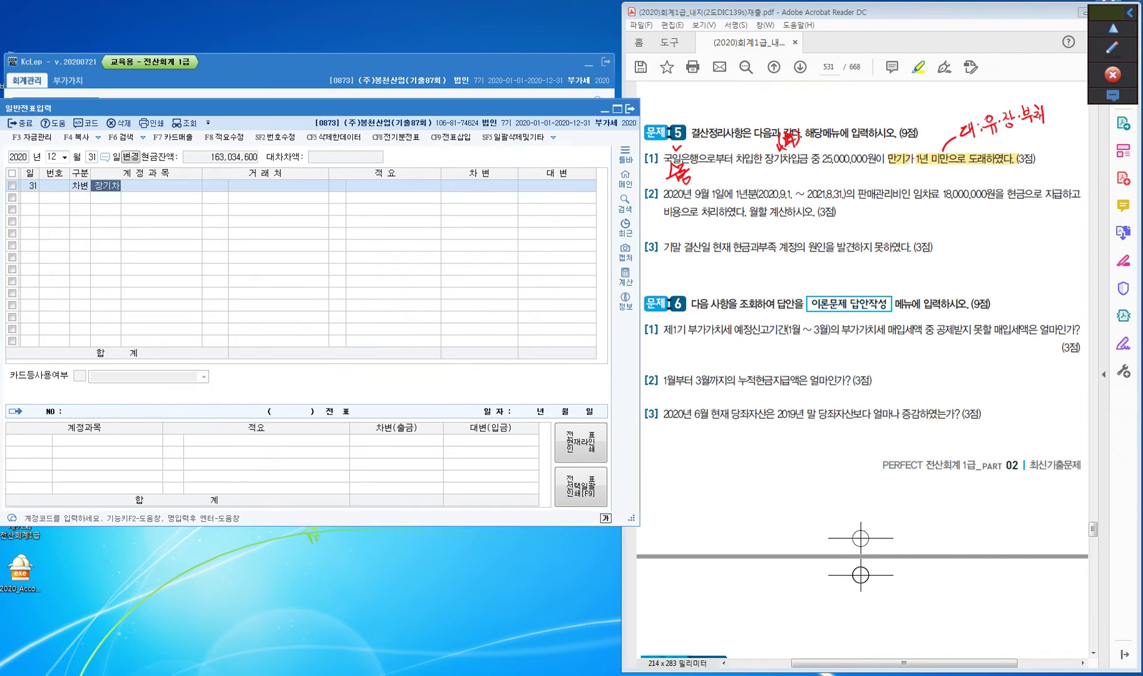
- Set the 장기차입금 debit line's 거래처 to 국일은행 and its amount to 25,000,000
{"action": "type", "text": "rnrdlf"}
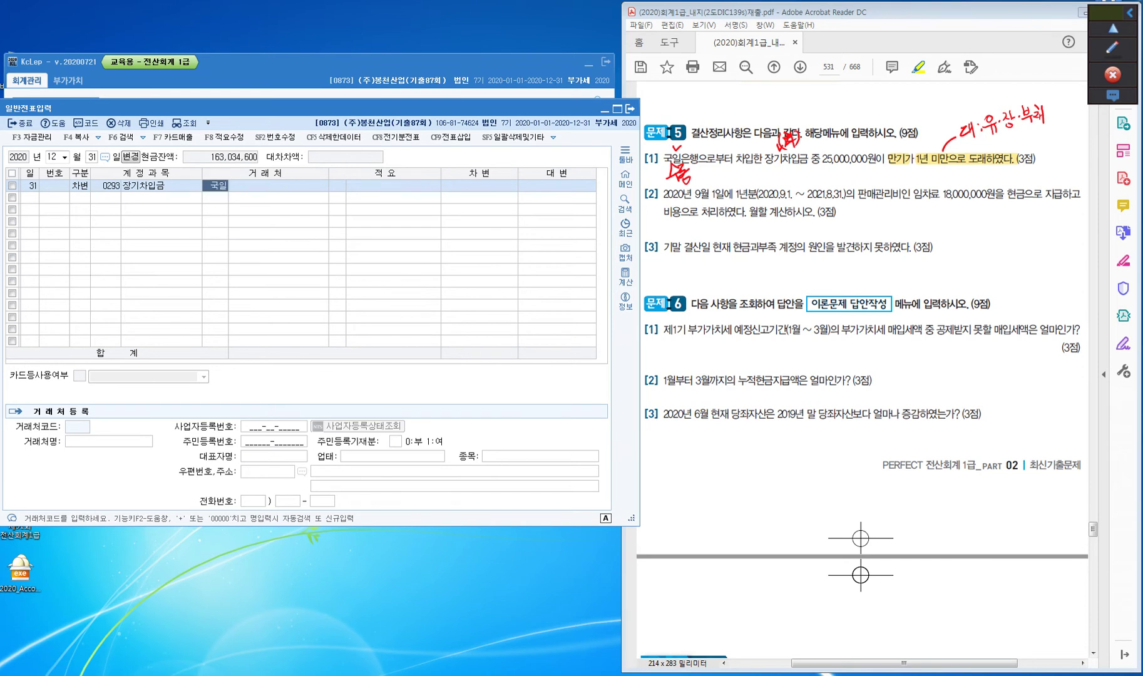
{"action": "key", "text": "Return"}
{"action": "key", "text": "Return"}
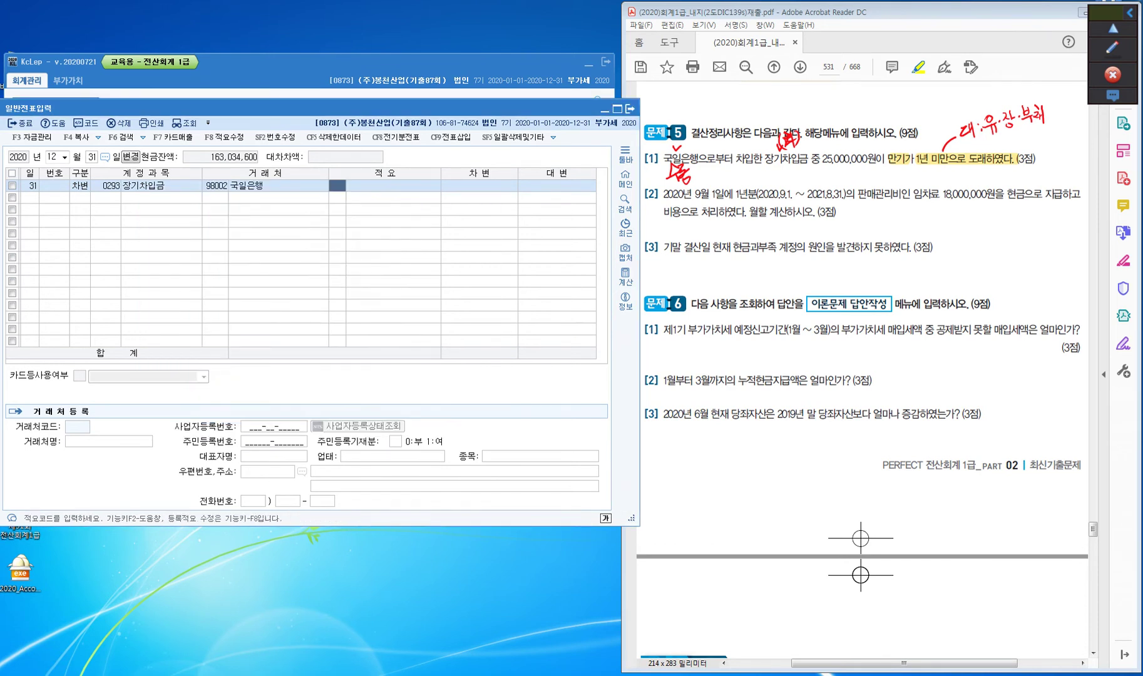
{"action": "key", "text": "Return"}
{"action": "type", "text": "25000000"}
{"action": "key", "text": "Return"}
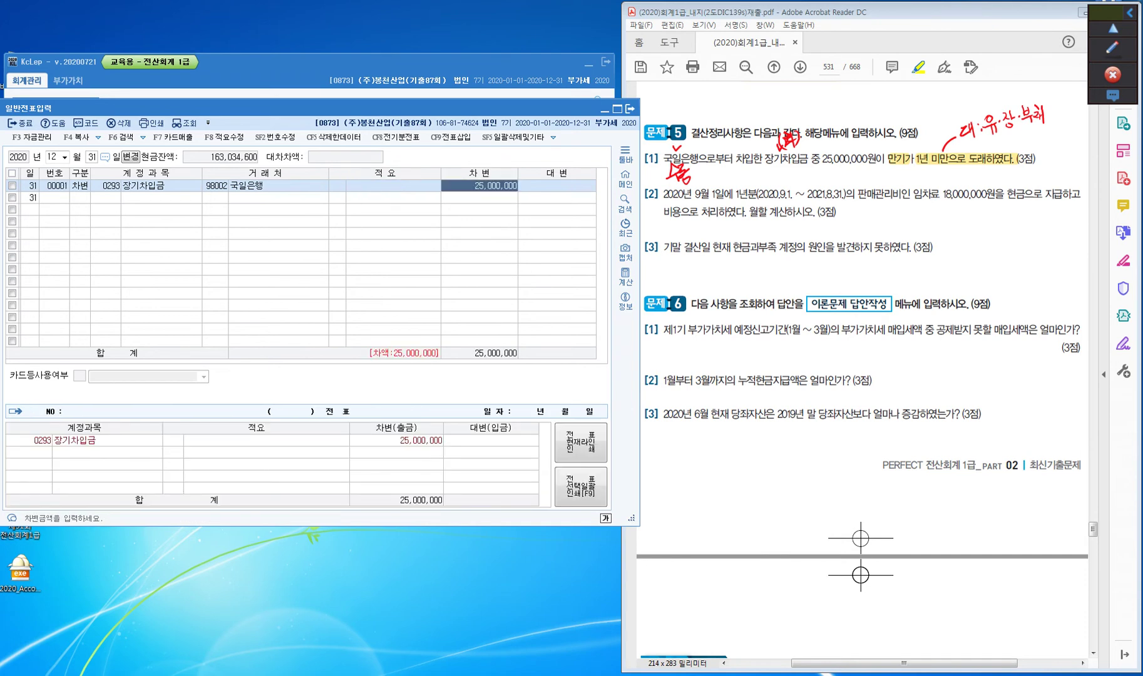
- Add a matching credit line for 유동성장기부채 with 국일은행 as the 거래처 and an amount of 25,000,000
{"action": "type", "text": "4"}
{"action": "key", "text": "Return"}
{"action": "type", "text": "유동"}
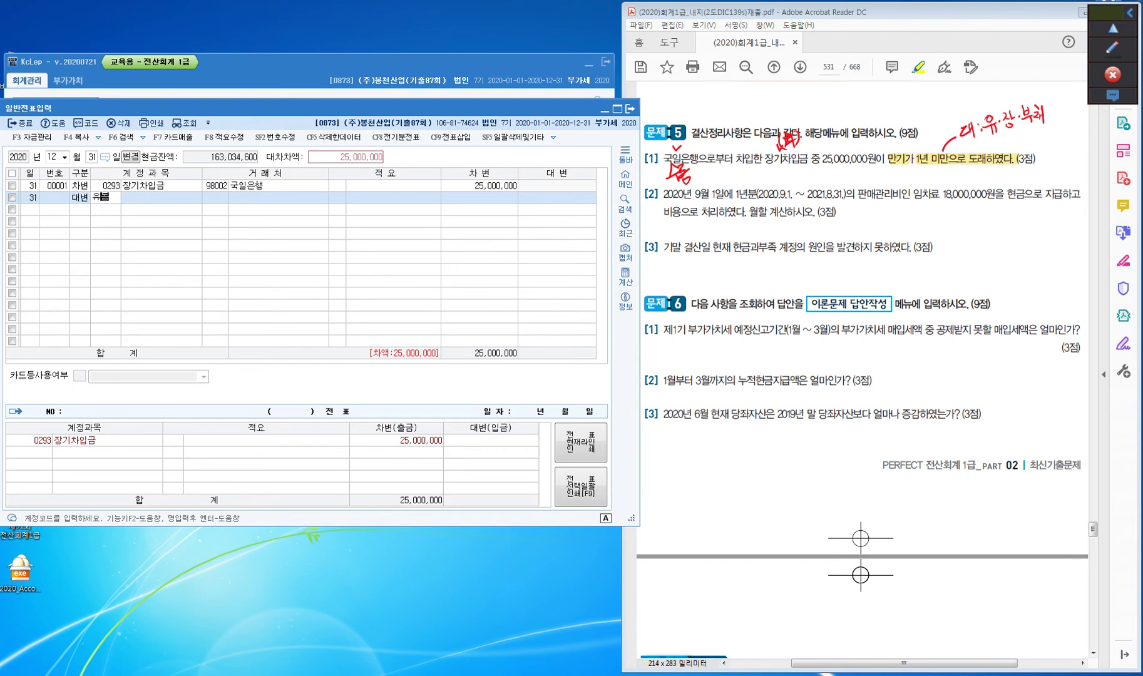
{"action": "key", "text": "Return"}
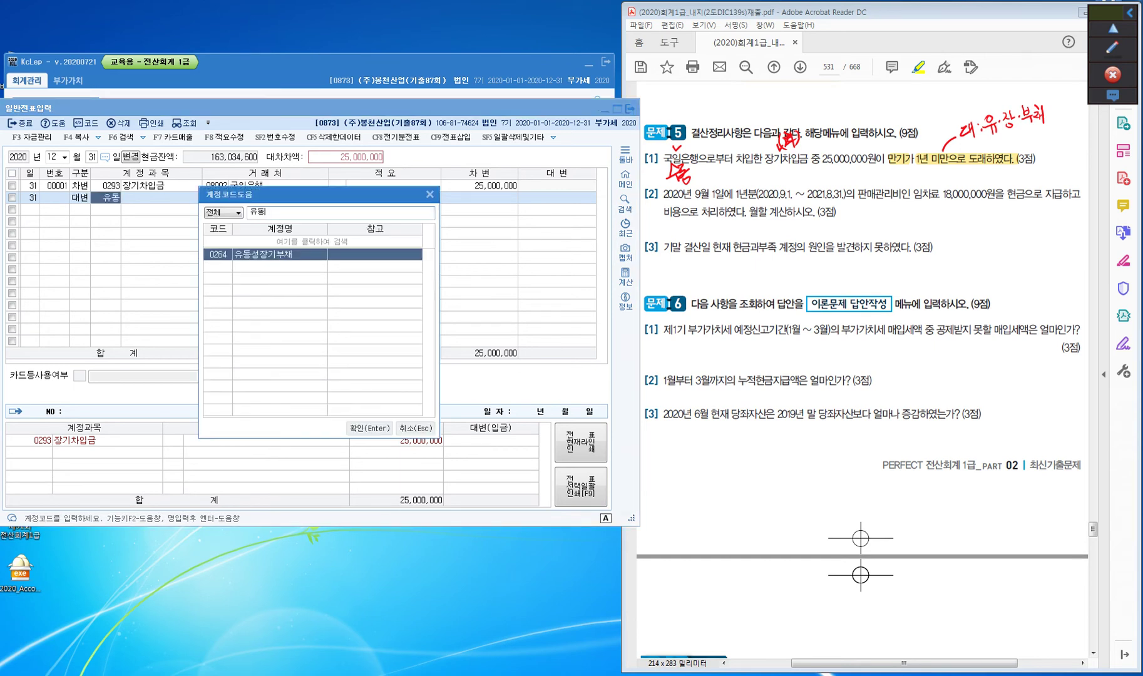
{"action": "key", "text": "Return"}
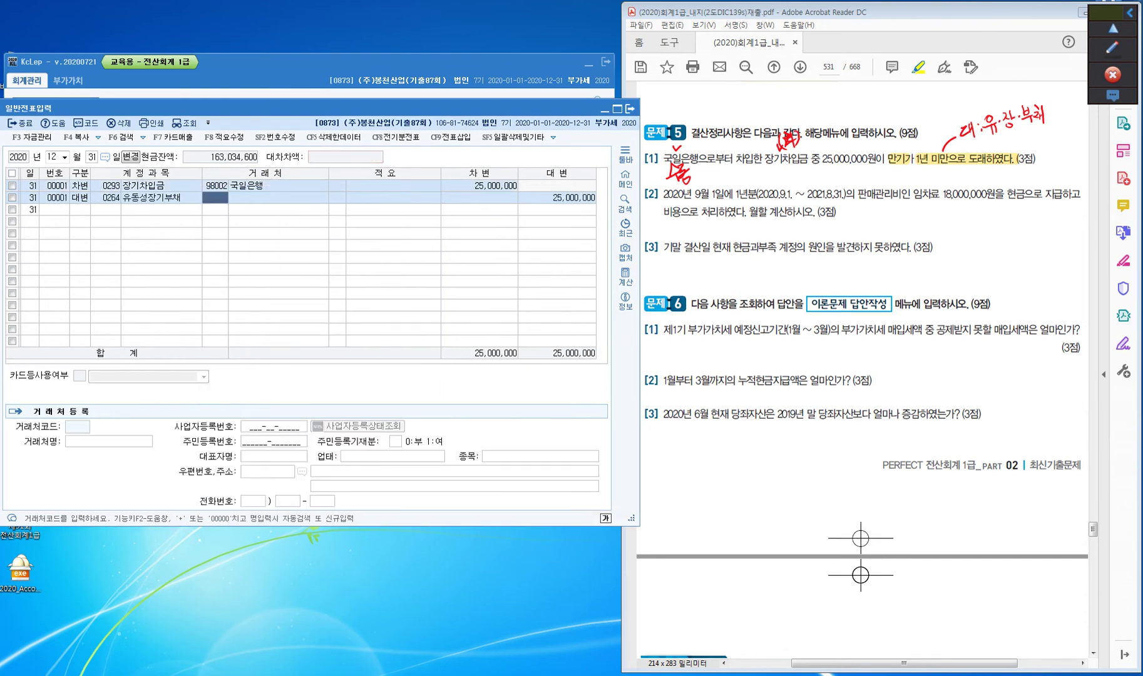
{"action": "key", "text": "Return"}
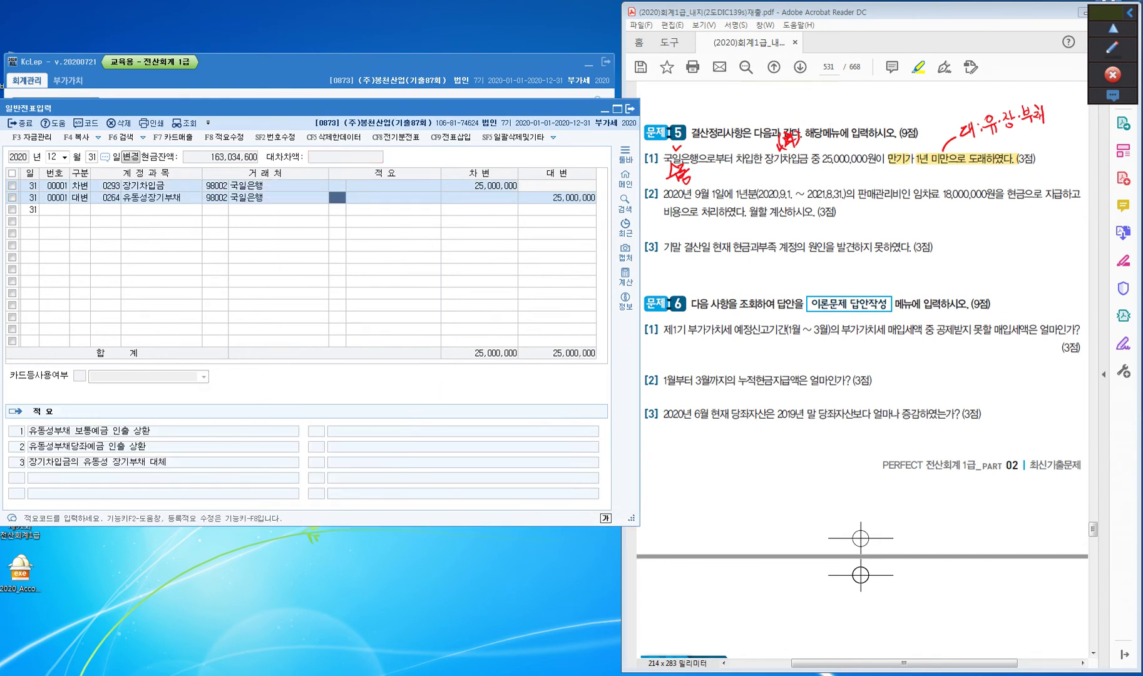
{"action": "key", "text": "Return"}
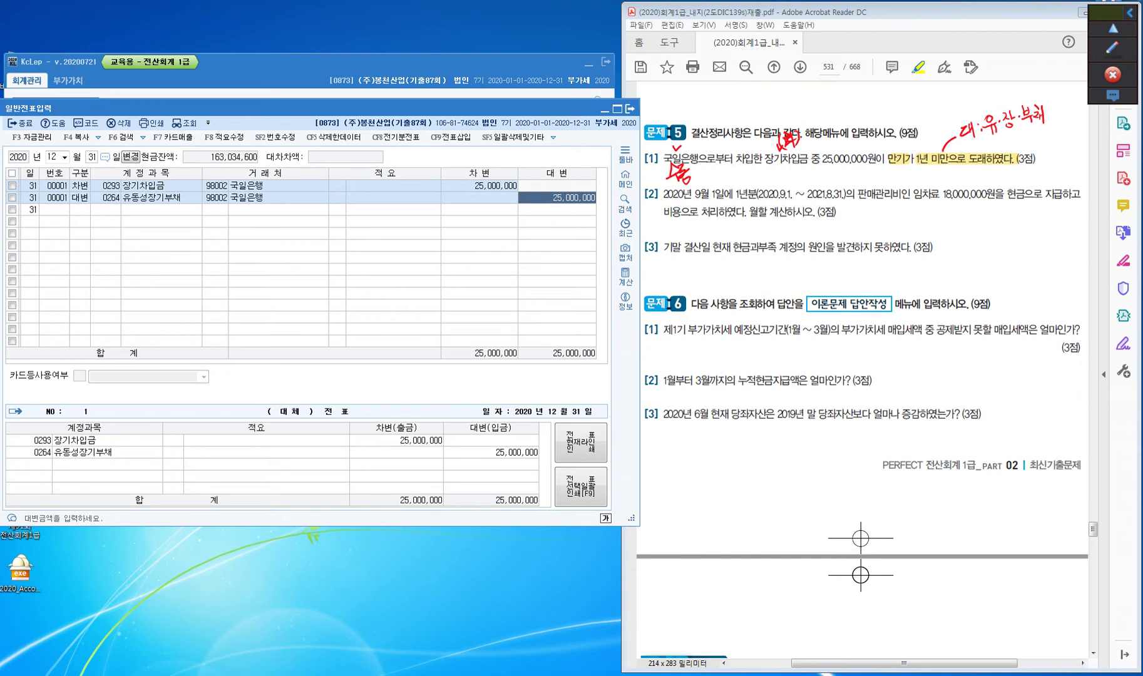
- Highlight 임차료 in question 5 [2] and draw a red timeline above question 5 with ticks labelled 9/1 and 8/31
{"action": "left_click_drag", "start_coordinate": [913, 194], "coordinate": [940, 194]}
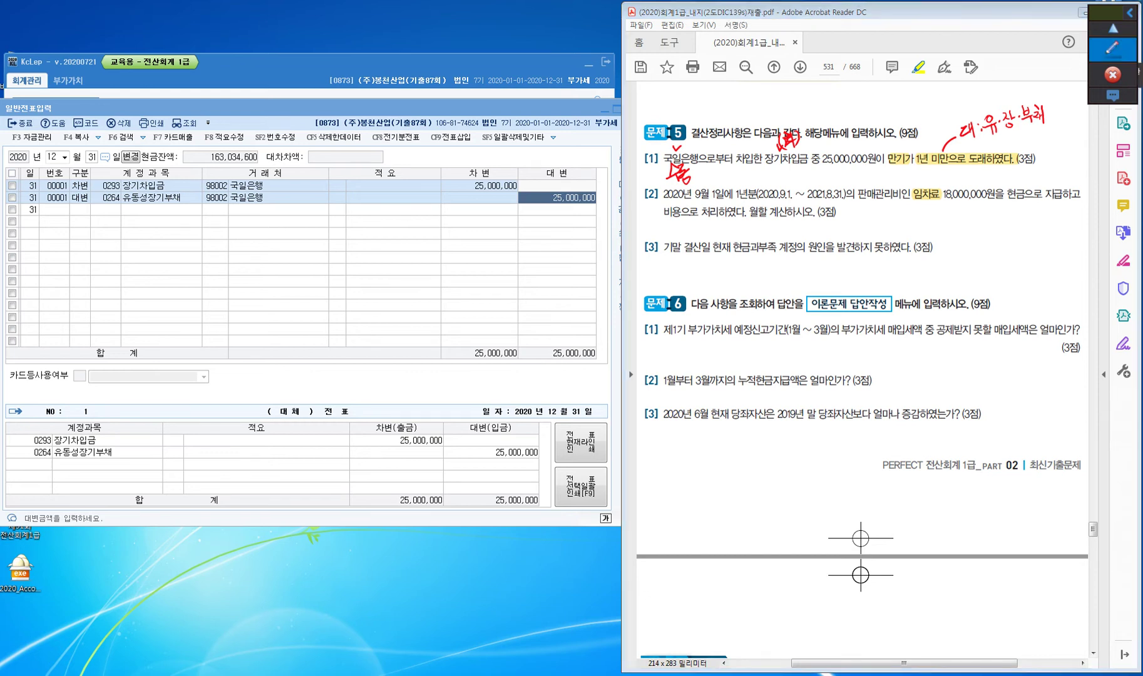
{"action": "left_click", "coordinate": [1113, 47]}
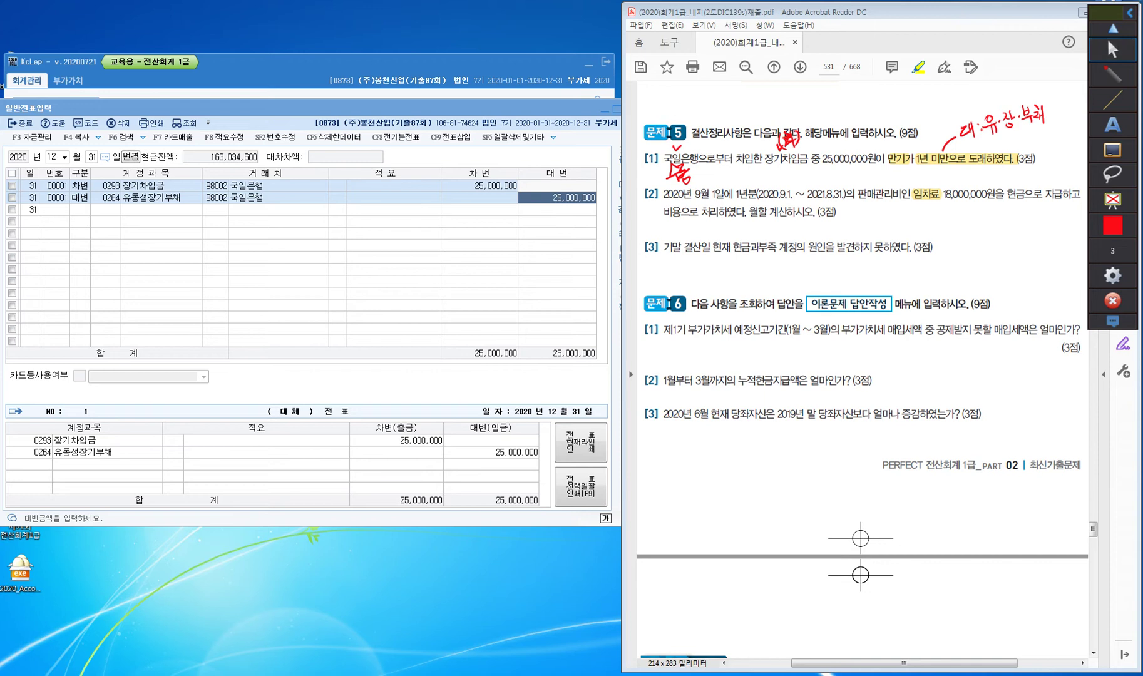
{"action": "left_click_drag", "start_coordinate": [690, 93], "coordinate": [885, 97]}
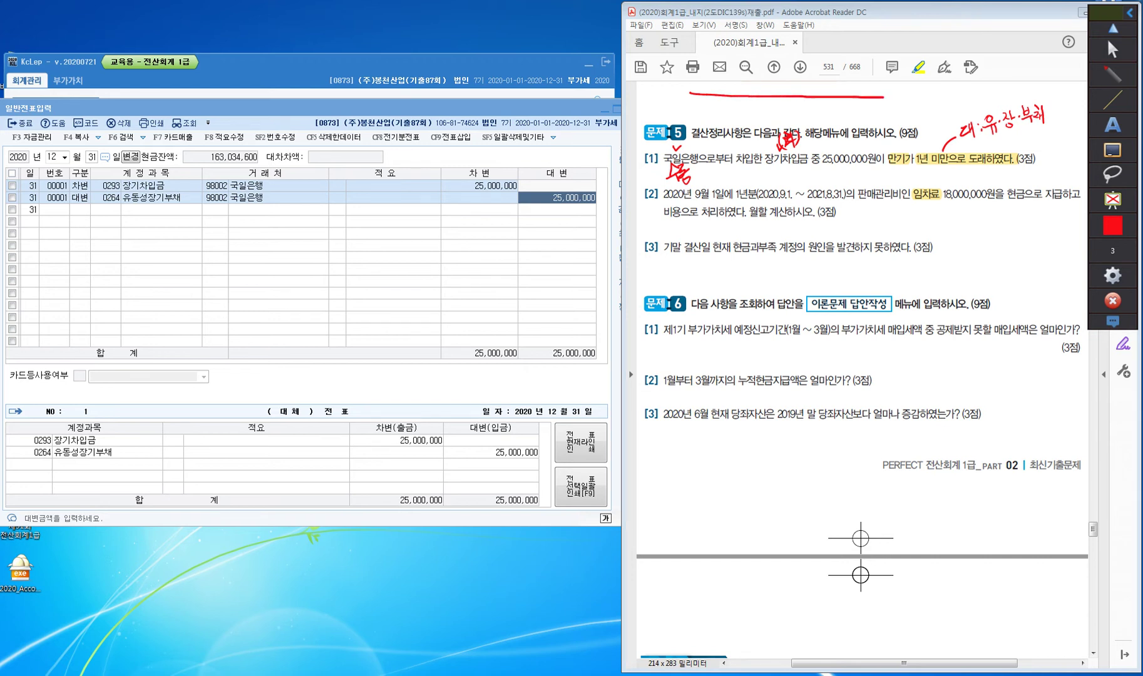
{"action": "left_click_drag", "start_coordinate": [728, 81], "coordinate": [726, 107]}
{"action": "mouse_move", "coordinate": [729, 39]}
{"action": "left_mouse_down"}
{"action": "mouse_move", "coordinate": [726, 66]}
{"action": "mouse_move", "coordinate": [736, 60]}
{"action": "mouse_move", "coordinate": [737, 70]}
{"action": "left_mouse_up"}
{"action": "left_click_drag", "start_coordinate": [861, 78], "coordinate": [862, 108]}
{"action": "left_click_drag", "start_coordinate": [857, 47], "coordinate": [857, 62]}
{"action": "left_click_drag", "start_coordinate": [868, 49], "coordinate": [867, 64]}
{"action": "left_click_drag", "start_coordinate": [878, 50], "coordinate": [876, 63]}
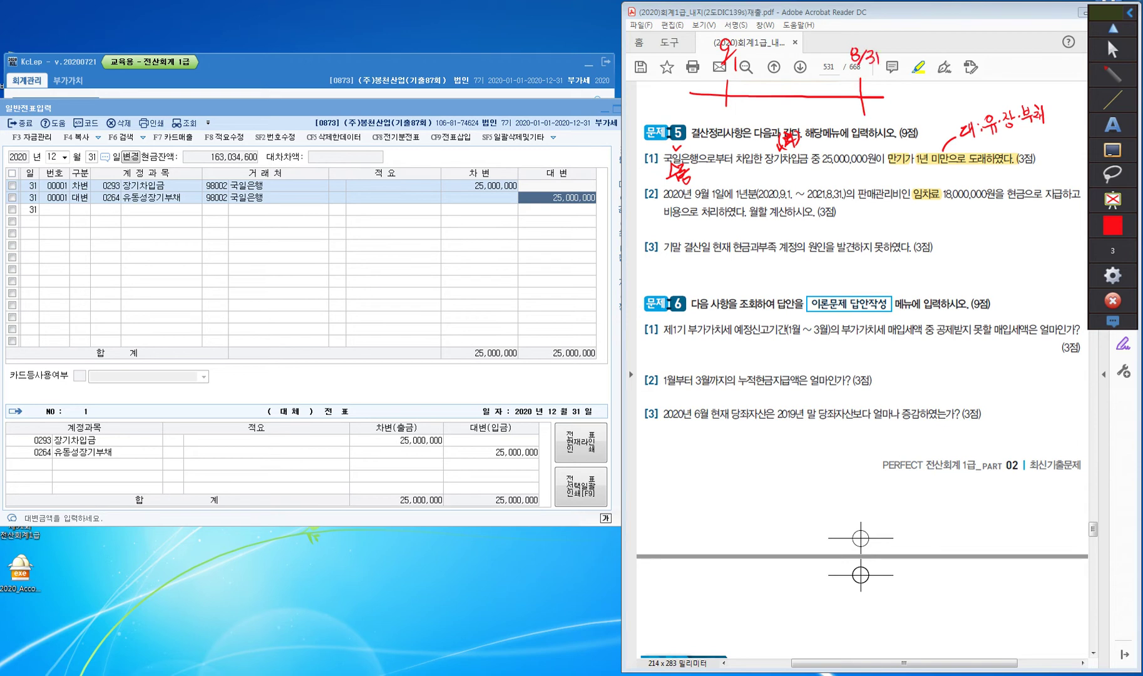
- Change the pen colour to blue, divide the timeline at 12/31, and label the two parts below it 당기 and 차기
{"action": "left_click", "coordinate": [1112, 226]}
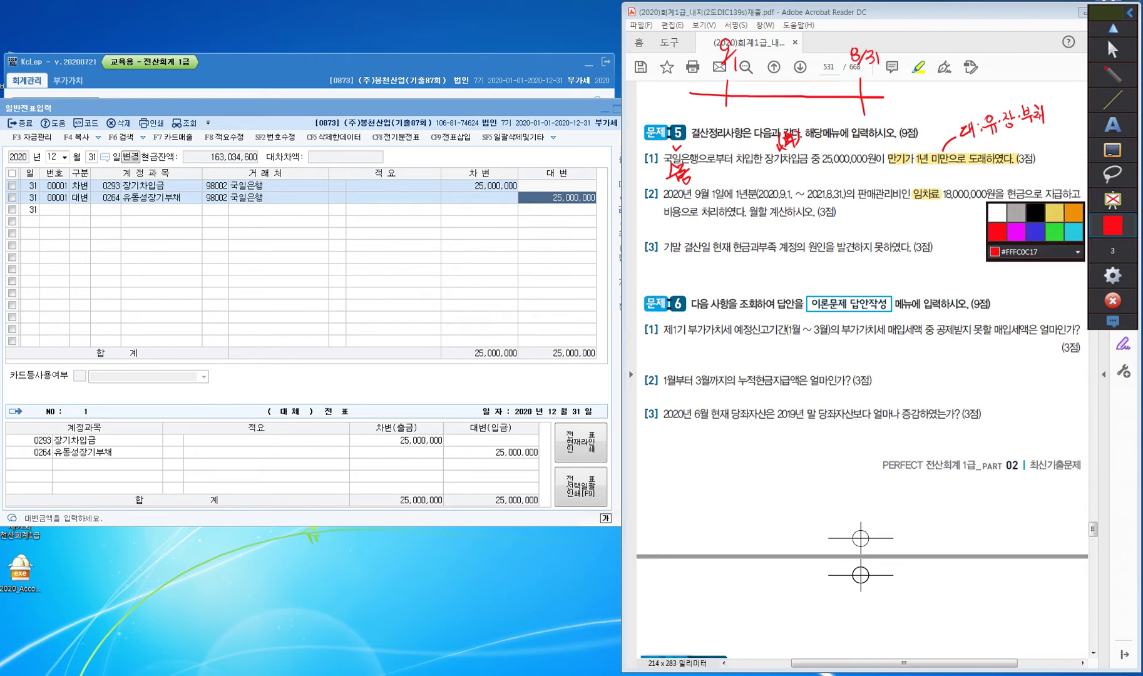
{"action": "left_click", "coordinate": [1035, 231]}
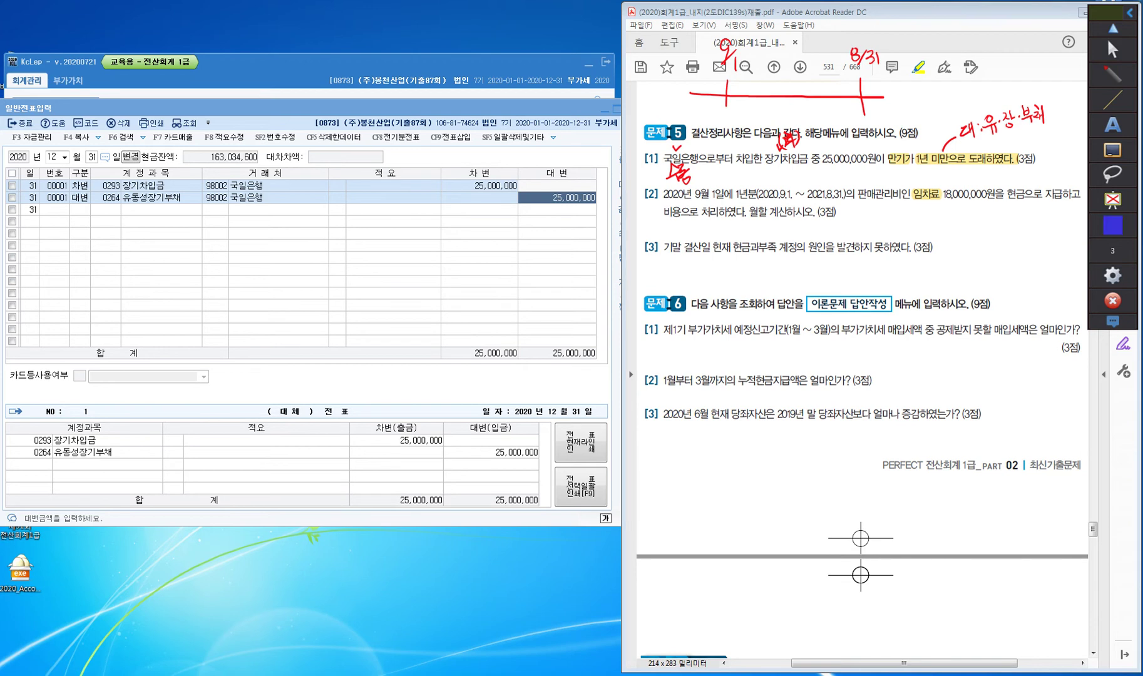
{"action": "left_click_drag", "start_coordinate": [769, 49], "coordinate": [767, 126]}
{"action": "mouse_move", "coordinate": [771, 27]}
{"action": "left_mouse_down"}
{"action": "mouse_move", "coordinate": [771, 45]}
{"action": "mouse_move", "coordinate": [789, 49]}
{"action": "left_mouse_up"}
{"action": "left_click_drag", "start_coordinate": [733, 110], "coordinate": [750, 120]}
{"action": "mouse_move", "coordinate": [756, 105]}
{"action": "left_mouse_down"}
{"action": "mouse_move", "coordinate": [756, 124]}
{"action": "mouse_move", "coordinate": [835, 121]}
{"action": "left_mouse_up"}
{"action": "left_click_drag", "start_coordinate": [838, 107], "coordinate": [838, 123]}
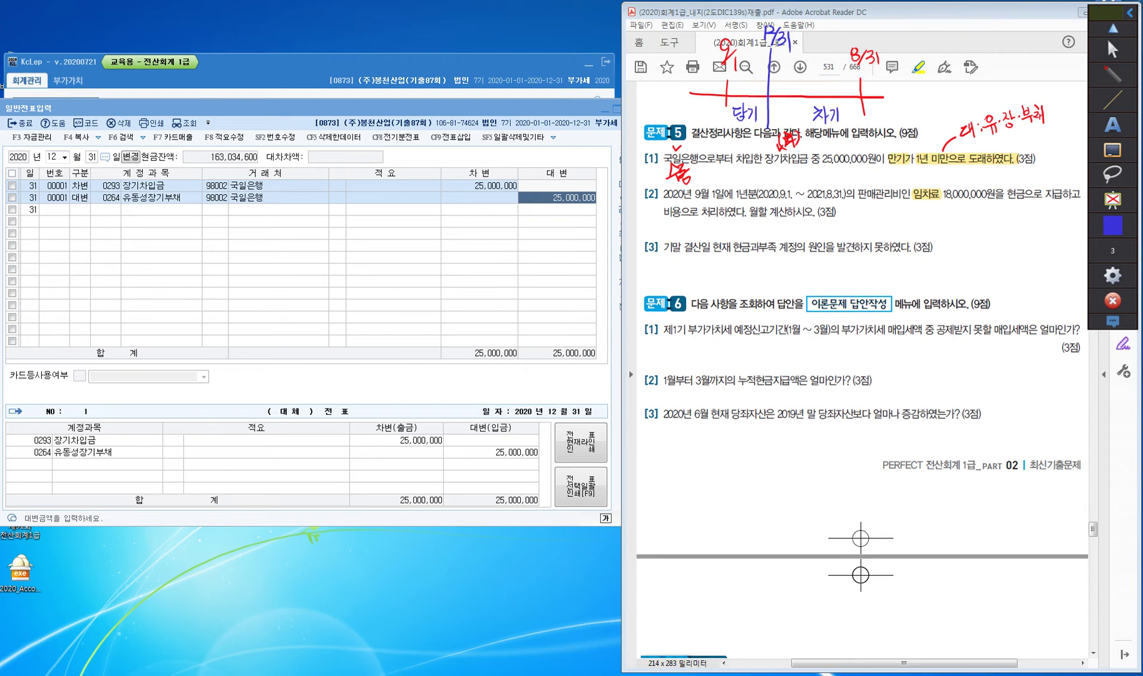
- Underline 12/31, label the timeline's two parts 경과 and 미경과, and mark them with arrows as 비용 and 선급비용
{"action": "left_click_drag", "start_coordinate": [758, 45], "coordinate": [801, 53]}
{"action": "mouse_move", "coordinate": [742, 76]}
{"action": "left_mouse_down"}
{"action": "mouse_move", "coordinate": [759, 90]}
{"action": "mouse_move", "coordinate": [839, 87]}
{"action": "left_mouse_up"}
{"action": "left_click_drag", "start_coordinate": [839, 73], "coordinate": [839, 91]}
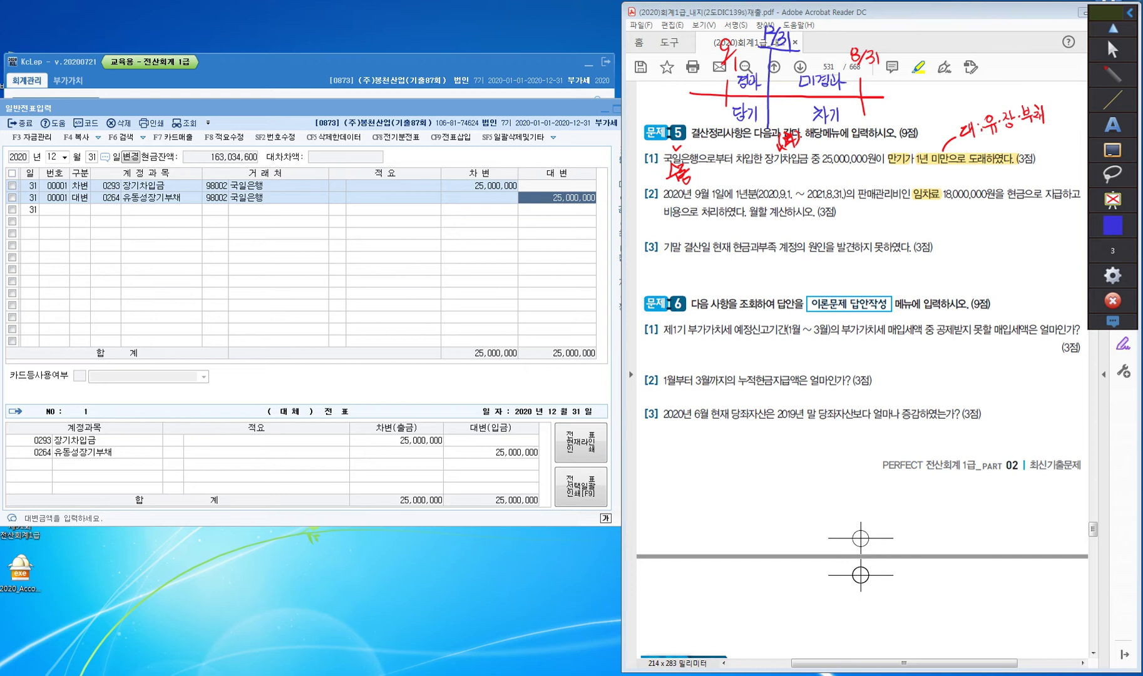
{"action": "mouse_move", "coordinate": [745, 125]}
{"action": "left_mouse_down"}
{"action": "mouse_move", "coordinate": [749, 182]}
{"action": "mouse_move", "coordinate": [769, 178]}
{"action": "left_mouse_up"}
{"action": "left_click_drag", "start_coordinate": [831, 132], "coordinate": [833, 170]}
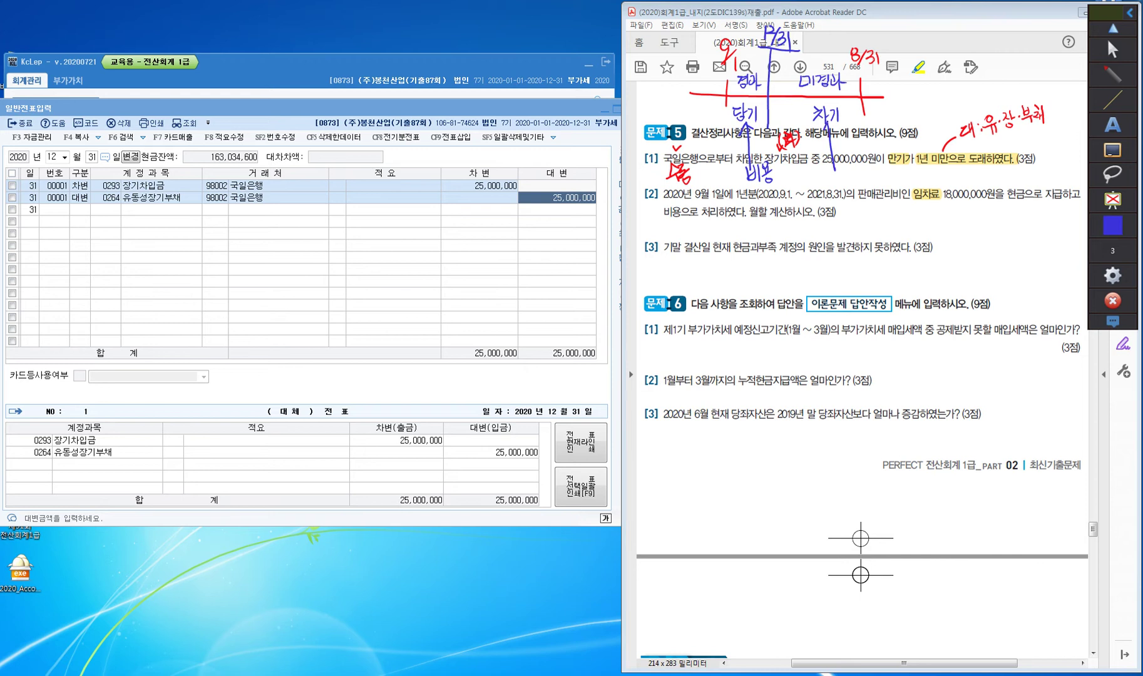
{"action": "mouse_move", "coordinate": [837, 122]}
{"action": "left_mouse_down"}
{"action": "mouse_move", "coordinate": [817, 183]}
{"action": "mouse_move", "coordinate": [854, 182]}
{"action": "left_mouse_up"}
{"action": "mouse_move", "coordinate": [853, 164]}
{"action": "left_mouse_down"}
{"action": "mouse_move", "coordinate": [856, 184]}
{"action": "mouse_move", "coordinate": [873, 177]}
{"action": "mouse_move", "coordinate": [867, 185]}
{"action": "left_mouse_up"}
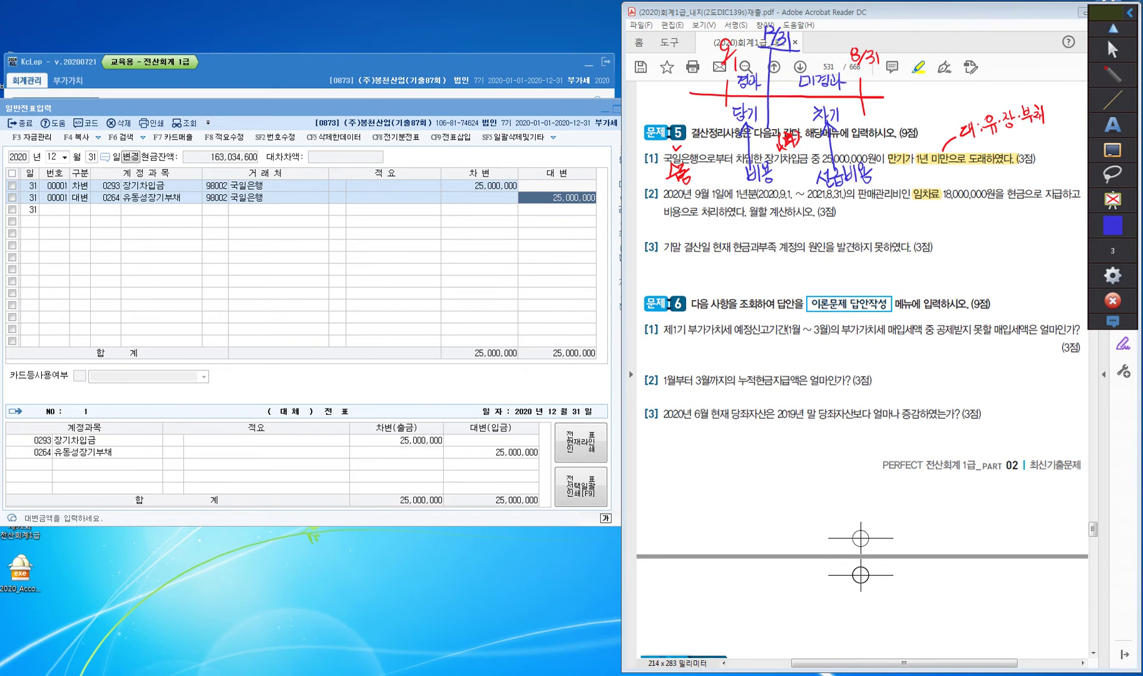
- Write the blue note "지출: 비용 ⇒ 미경과: 선급비용" beneath question 5 [2], with an arrow up to 임차료
{"action": "mouse_move", "coordinate": [926, 204]}
{"action": "left_mouse_down"}
{"action": "mouse_move", "coordinate": [959, 217]}
{"action": "mouse_move", "coordinate": [900, 218]}
{"action": "mouse_move", "coordinate": [915, 220]}
{"action": "left_mouse_up"}
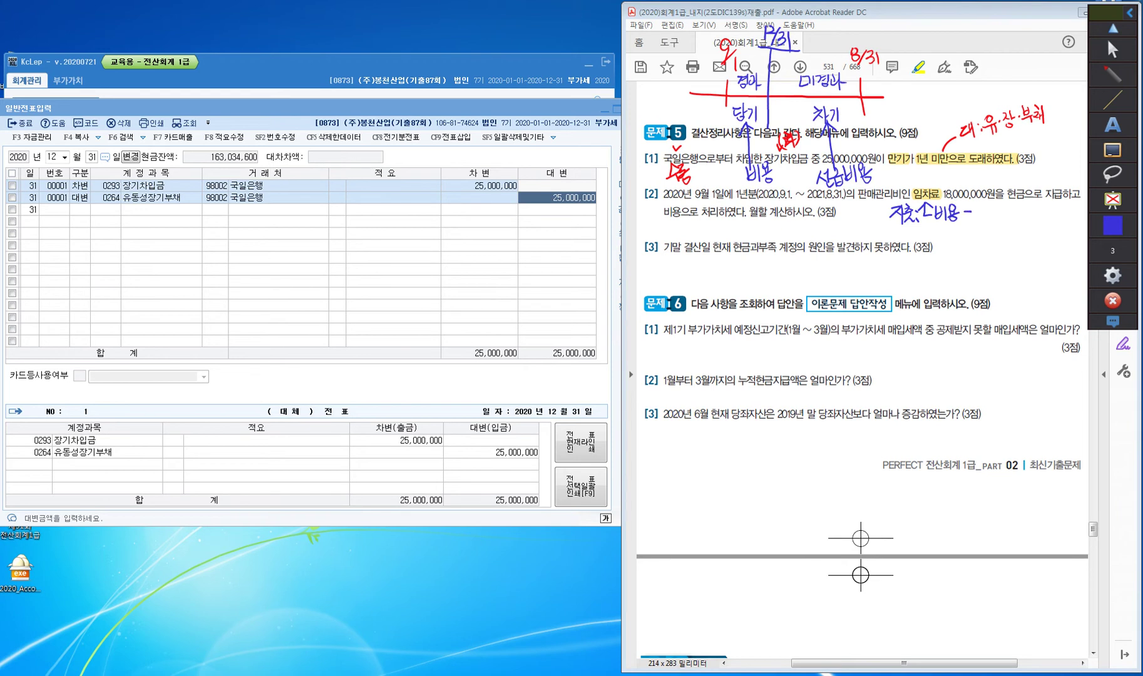
{"action": "mouse_move", "coordinate": [967, 211]}
{"action": "left_mouse_down"}
{"action": "mouse_move", "coordinate": [967, 223]}
{"action": "mouse_move", "coordinate": [990, 210]}
{"action": "mouse_move", "coordinate": [983, 221]}
{"action": "left_mouse_up"}
{"action": "mouse_move", "coordinate": [993, 205]}
{"action": "left_mouse_down"}
{"action": "mouse_move", "coordinate": [993, 224]}
{"action": "mouse_move", "coordinate": [1016, 219]}
{"action": "left_mouse_up"}
{"action": "left_click_drag", "start_coordinate": [1007, 221], "coordinate": [1020, 224]}
{"action": "left_click_drag", "start_coordinate": [1021, 215], "coordinate": [1025, 214]}
{"action": "left_click_drag", "start_coordinate": [1038, 206], "coordinate": [1048, 214]}
{"action": "mouse_move", "coordinate": [1038, 218]}
{"action": "left_mouse_down"}
{"action": "mouse_move", "coordinate": [1058, 212]}
{"action": "mouse_move", "coordinate": [1053, 223]}
{"action": "left_mouse_up"}
{"action": "left_click_drag", "start_coordinate": [1057, 206], "coordinate": [1072, 221]}
{"action": "left_click_drag", "start_coordinate": [1068, 210], "coordinate": [1067, 220]}
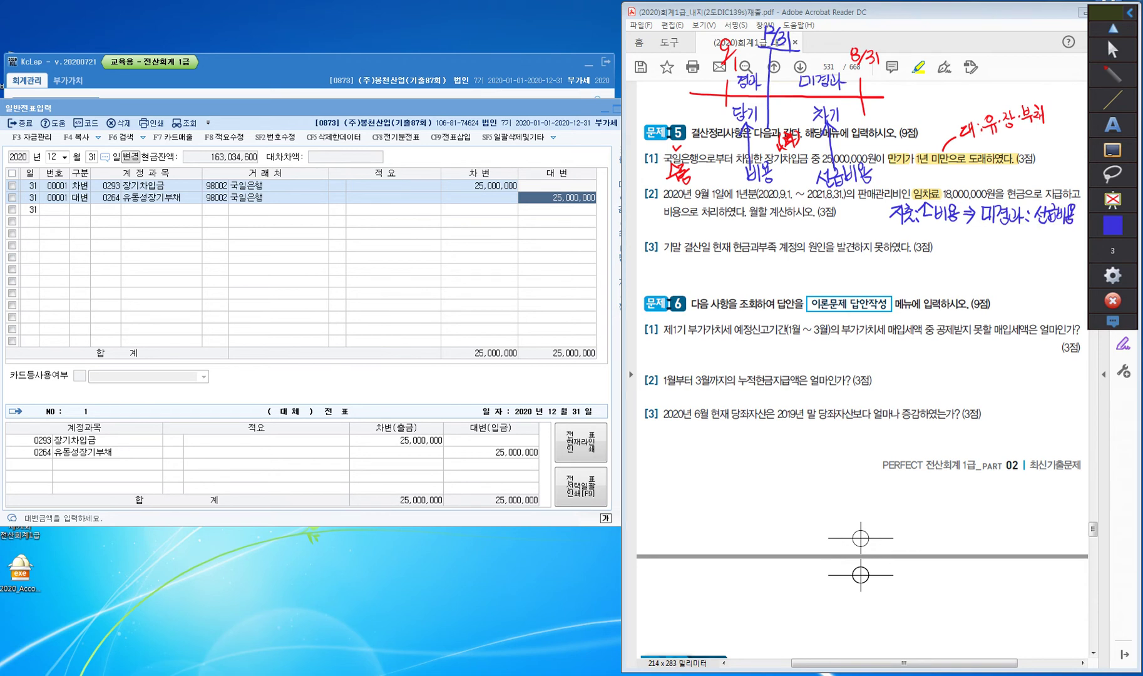
- Write the calculation "18,000,000 × 8/12 = 12,000,000" beside question 5 [3] and the blue note "수동" beneath [2]
{"action": "left_click_drag", "start_coordinate": [950, 237], "coordinate": [949, 239]}
{"action": "left_click_drag", "start_coordinate": [945, 252], "coordinate": [994, 249]}
{"action": "mouse_move", "coordinate": [1002, 243]}
{"action": "left_mouse_down"}
{"action": "mouse_move", "coordinate": [1021, 265]}
{"action": "mouse_move", "coordinate": [1042, 245]}
{"action": "left_mouse_up"}
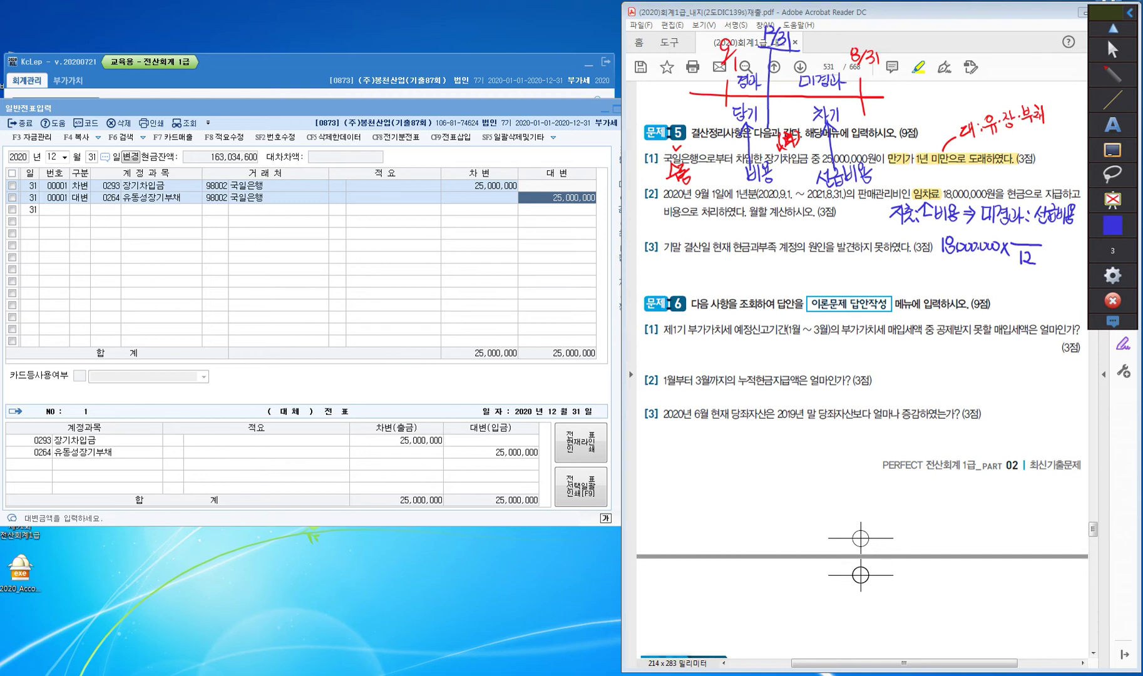
{"action": "mouse_move", "coordinate": [1027, 226]}
{"action": "left_mouse_down"}
{"action": "mouse_move", "coordinate": [1029, 243]}
{"action": "mouse_move", "coordinate": [1051, 250]}
{"action": "left_mouse_up"}
{"action": "mouse_move", "coordinate": [1015, 274]}
{"action": "left_mouse_down"}
{"action": "mouse_move", "coordinate": [1014, 287]}
{"action": "mouse_move", "coordinate": [1074, 285]}
{"action": "left_mouse_up"}
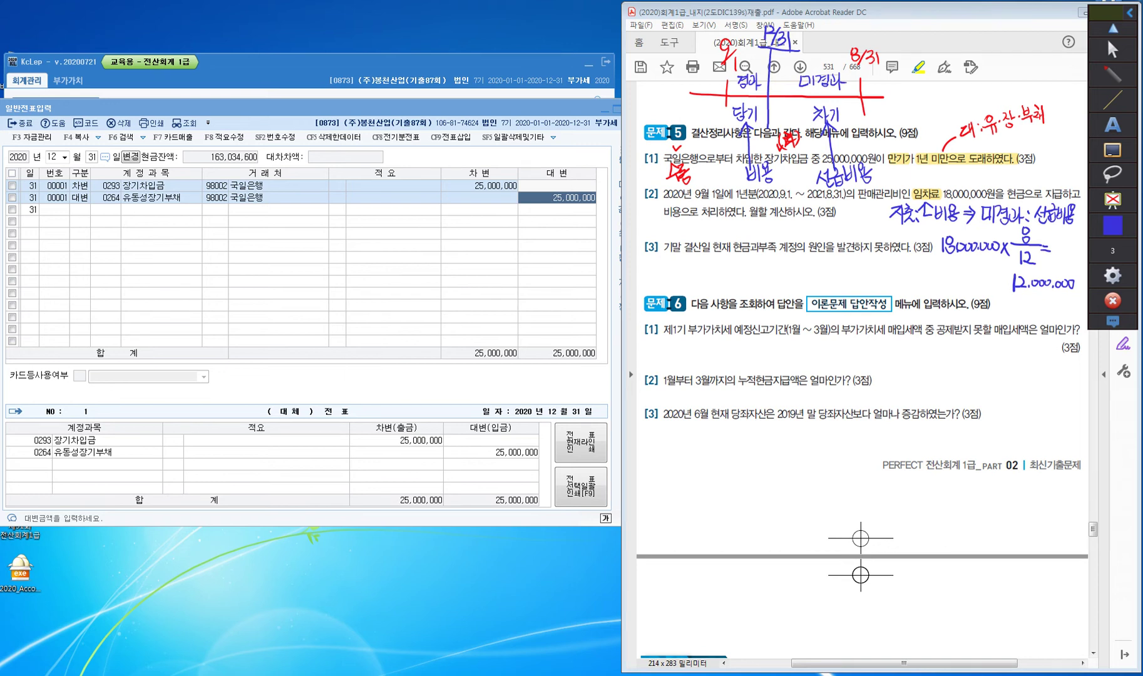
{"action": "left_click", "coordinate": [1113, 49]}
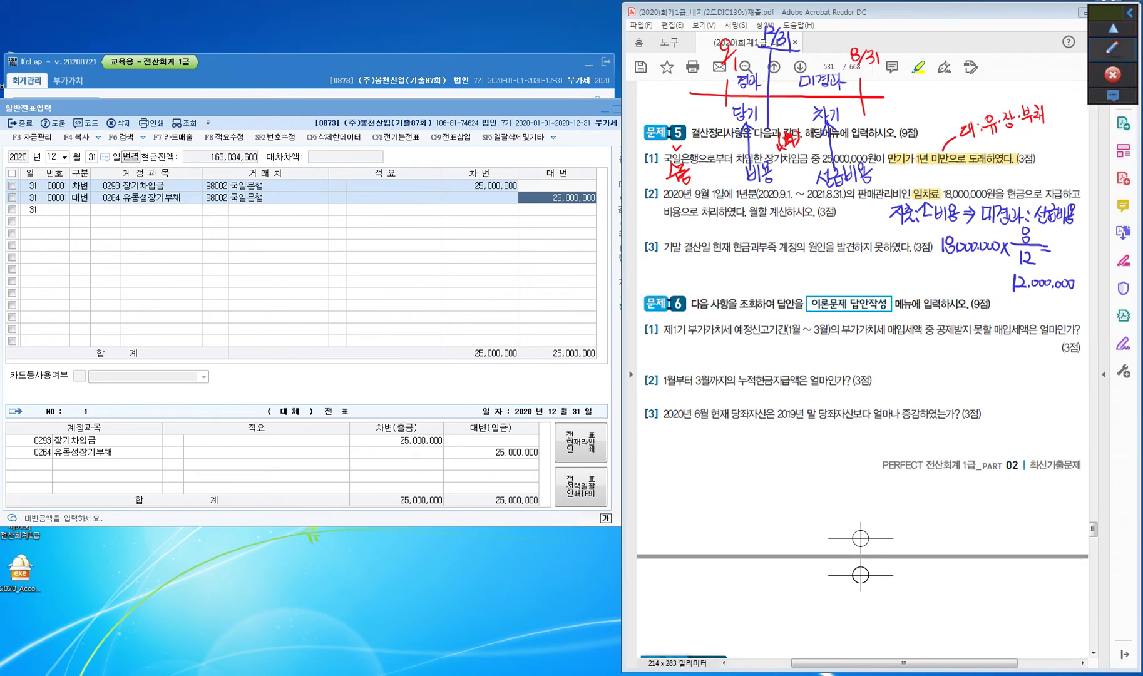
{"action": "mouse_move", "coordinate": [1107, 37]}
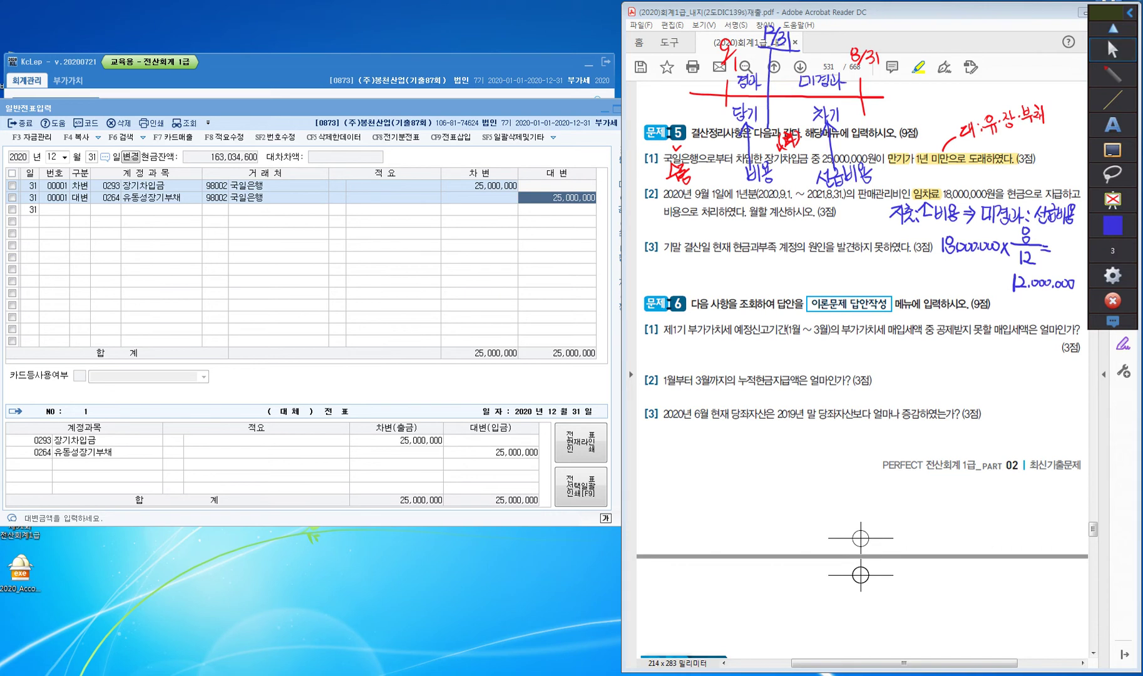
{"action": "mouse_move", "coordinate": [648, 211]}
{"action": "left_mouse_down"}
{"action": "mouse_move", "coordinate": [648, 224]}
{"action": "mouse_move", "coordinate": [673, 224]}
{"action": "mouse_move", "coordinate": [671, 235]}
{"action": "left_mouse_up"}
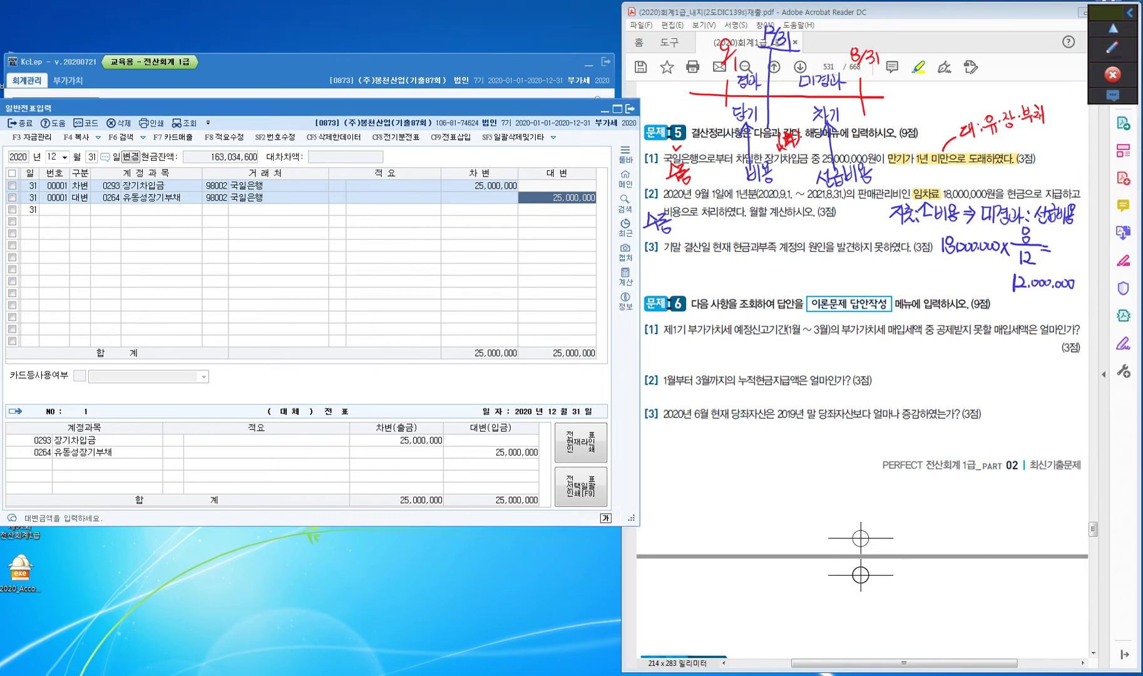
- Add a December 31 debit line in 일반전표입력 for 선급비용 with an amount of 12,000,000
{"action": "key", "text": "Return"}
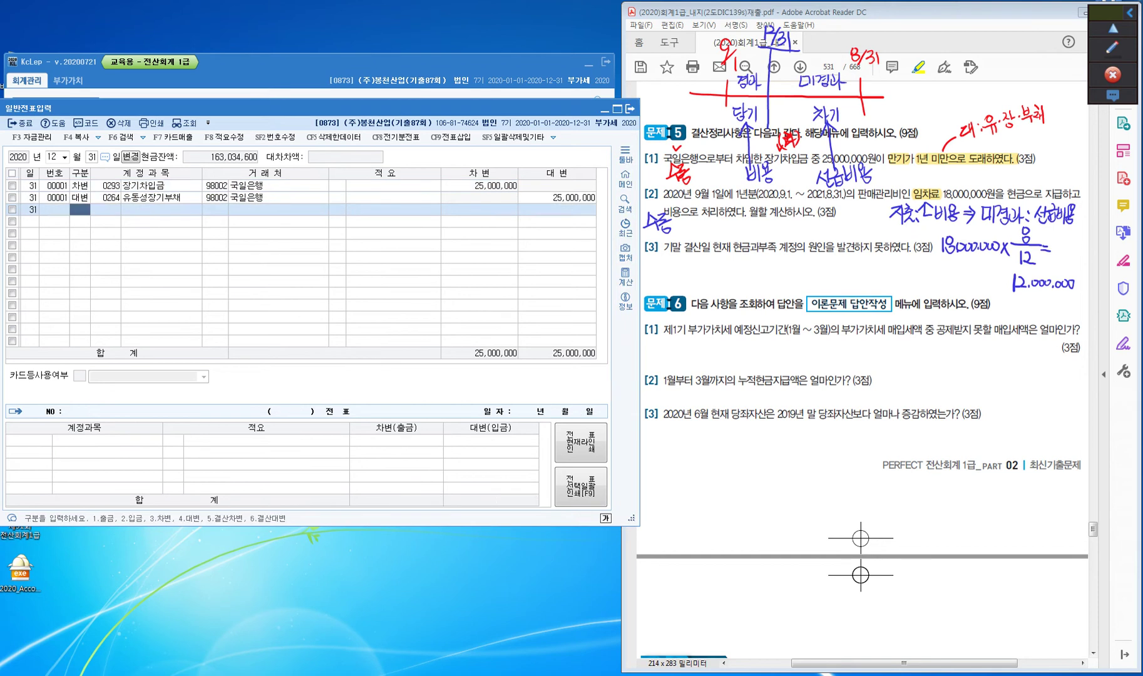
{"action": "key", "text": "Return"}
{"action": "type", "text": "선급"}
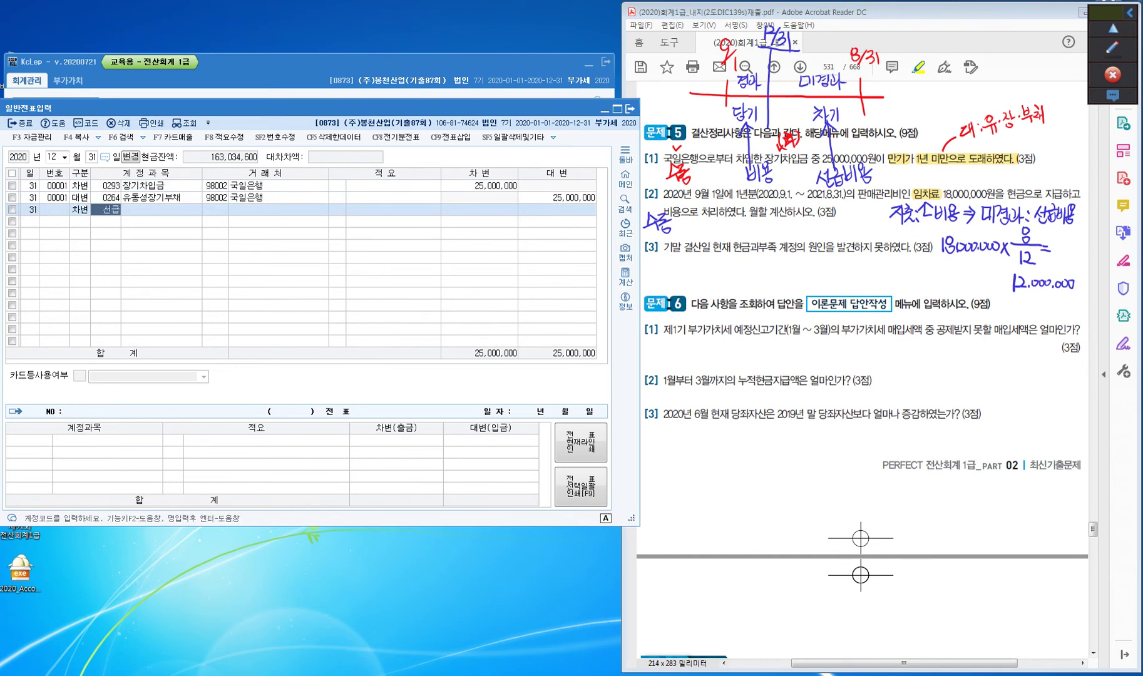
{"action": "key", "text": "Return"}
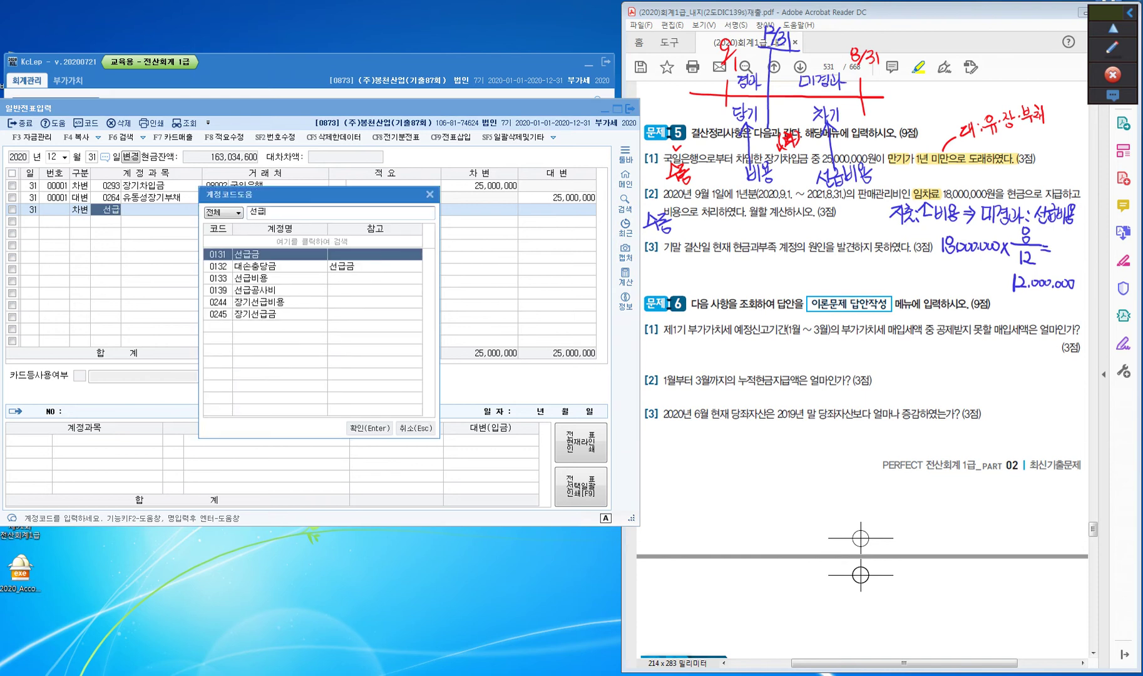
{"action": "key", "text": "Down"}
{"action": "key", "text": "Down"}
{"action": "key", "text": "Return"}
{"action": "key", "text": "Return"}
{"action": "key", "text": "Return"}
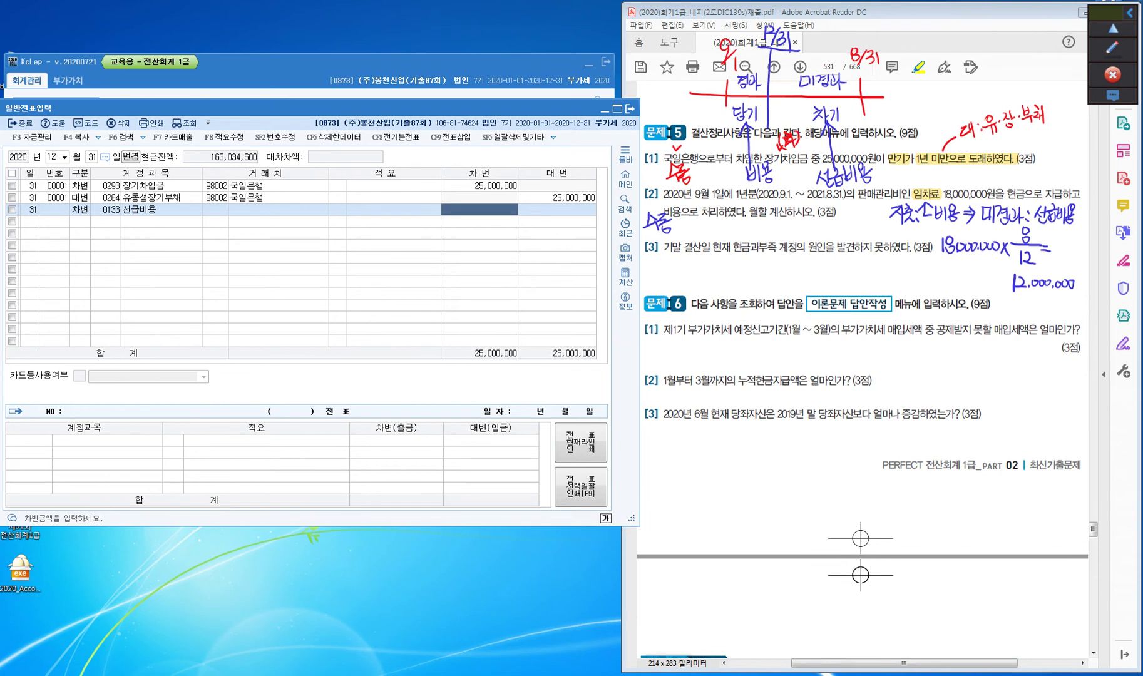
{"action": "type", "text": "12000000"}
{"action": "key", "text": "Return"}
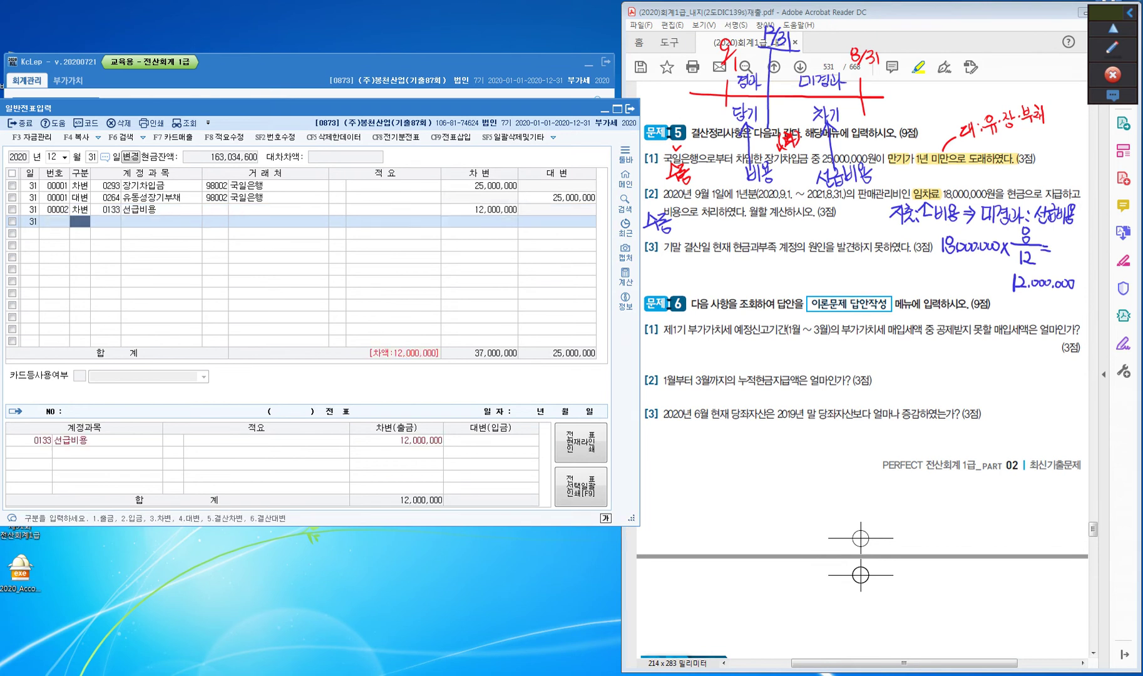
- Add a December 31 credit line in 일반전표입력 for the 판매관리비 account 0819 임차료 with an amount of 12,000,000
{"action": "key", "text": "4"}
{"action": "key", "text": "Return"}
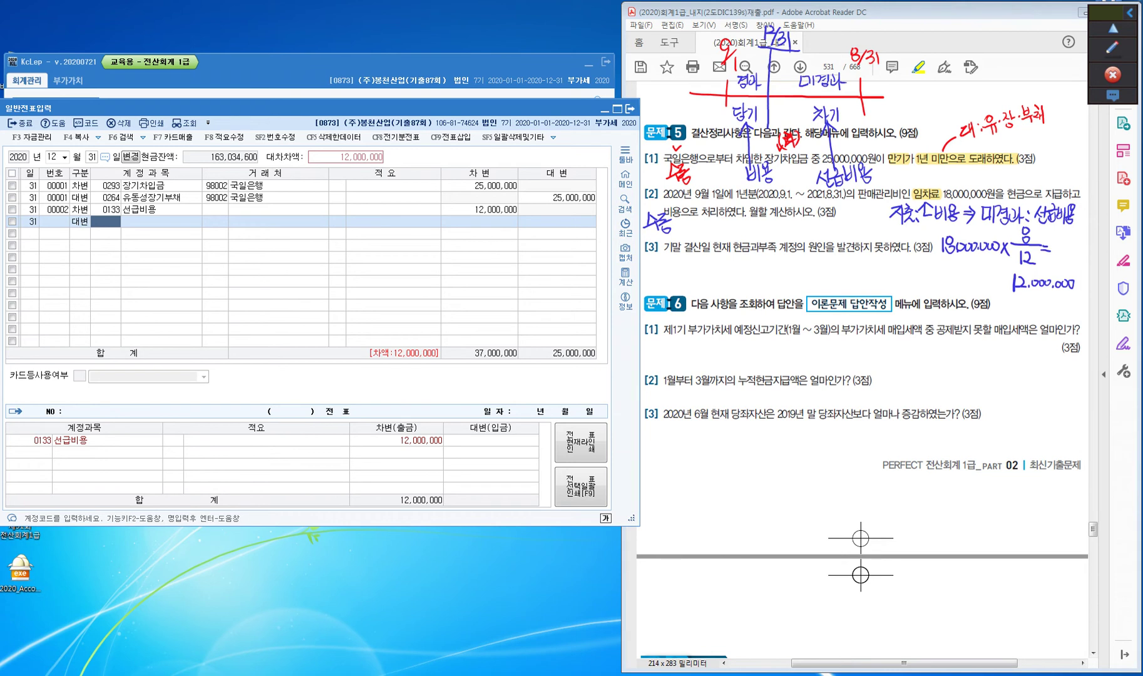
{"action": "type", "text": "임차"}
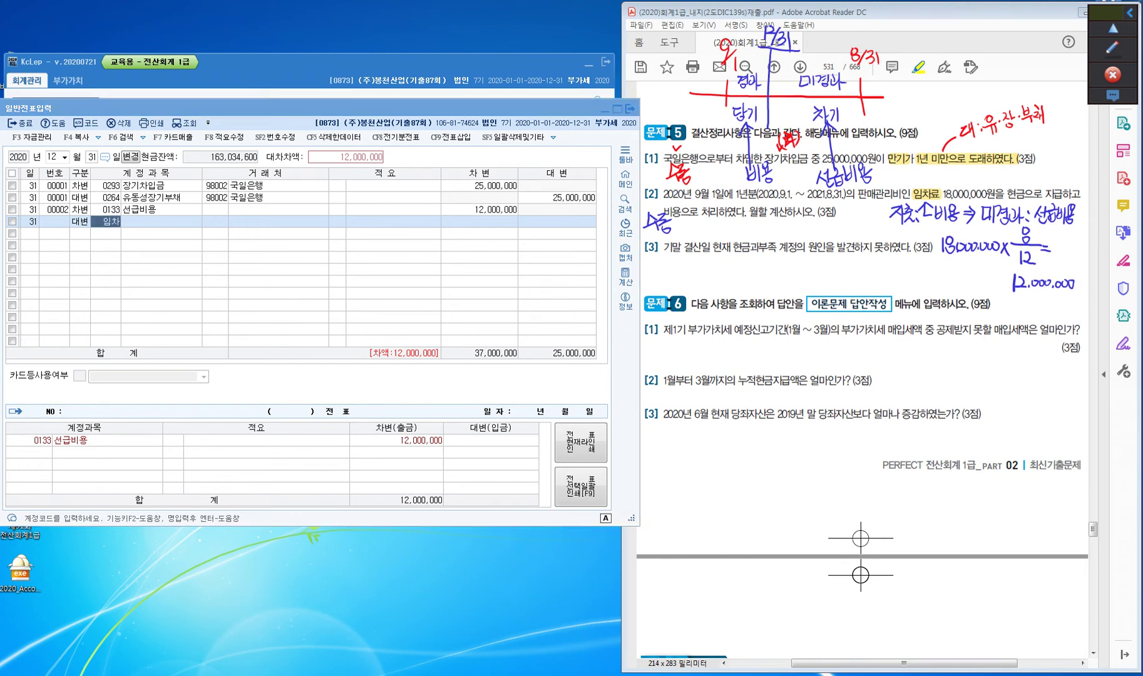
{"action": "key", "text": "Return"}
{"action": "key", "text": "Down"}
{"action": "key", "text": "Down"}
{"action": "key", "text": "Down"}
{"action": "key", "text": "Down"}
{"action": "key", "text": "Down"}
{"action": "key", "text": "Down"}
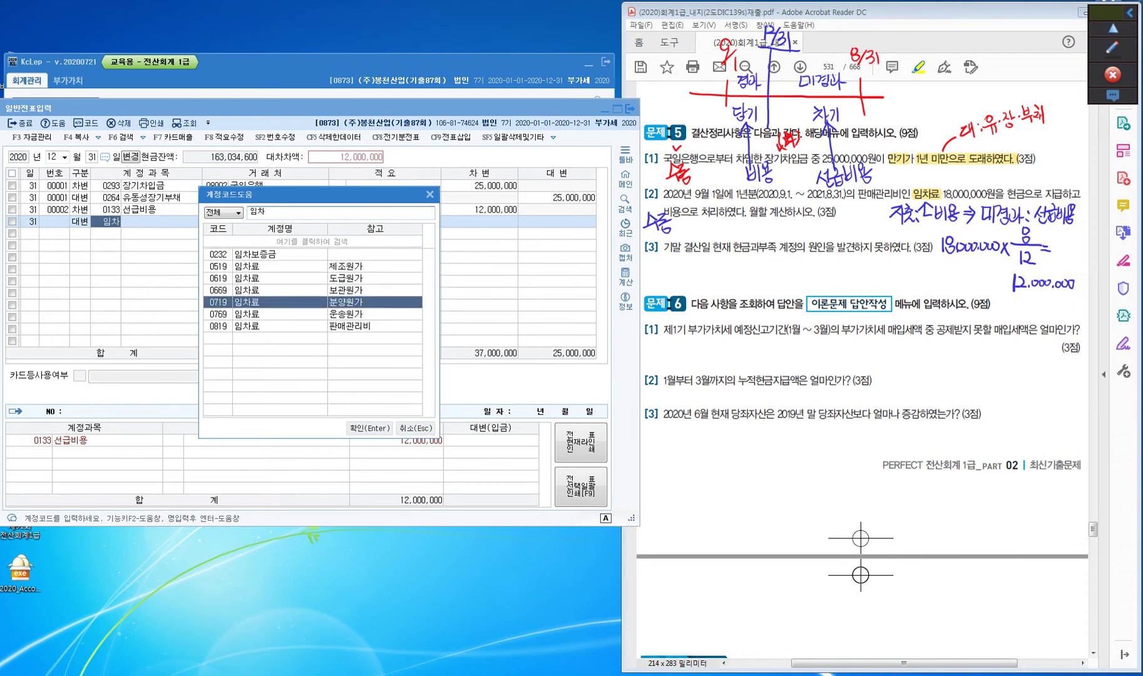
{"action": "key", "text": "Return"}
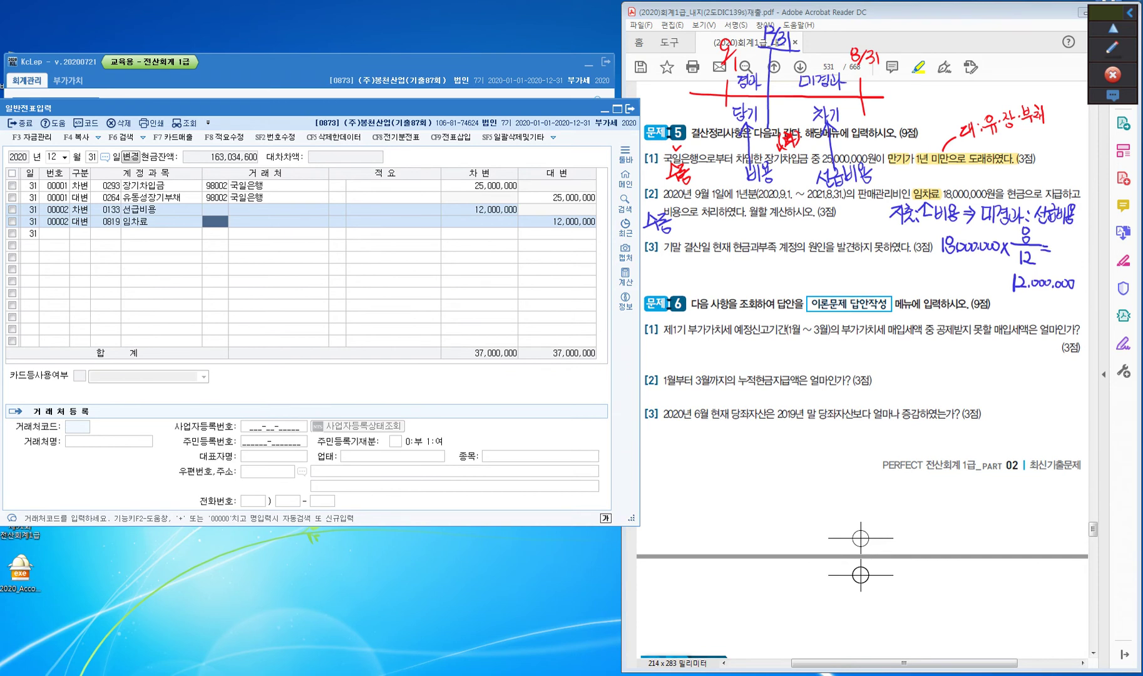
{"action": "key", "text": "Return"}
{"action": "key", "text": "Return"}
{"action": "key", "text": "Return"}
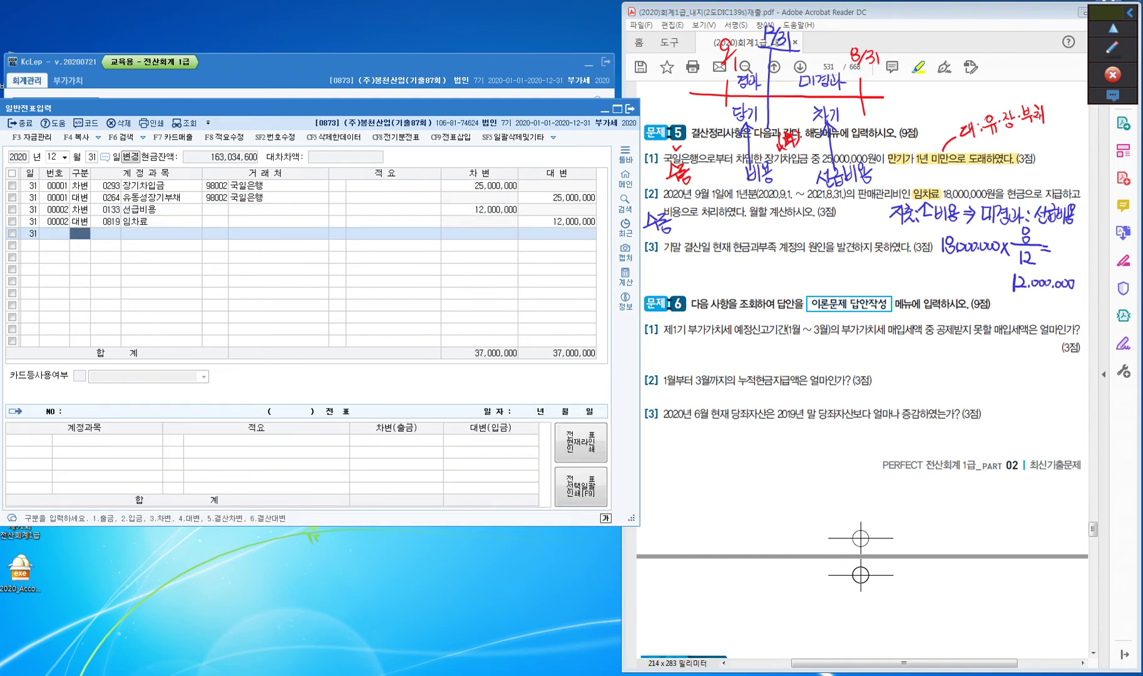
- Highlight 현금과부족 in question 5 [3] and select the 현금과부족 row in the December 31 합계잔액시산표
{"action": "left_click_drag", "start_coordinate": [735, 248], "coordinate": [770, 248]}
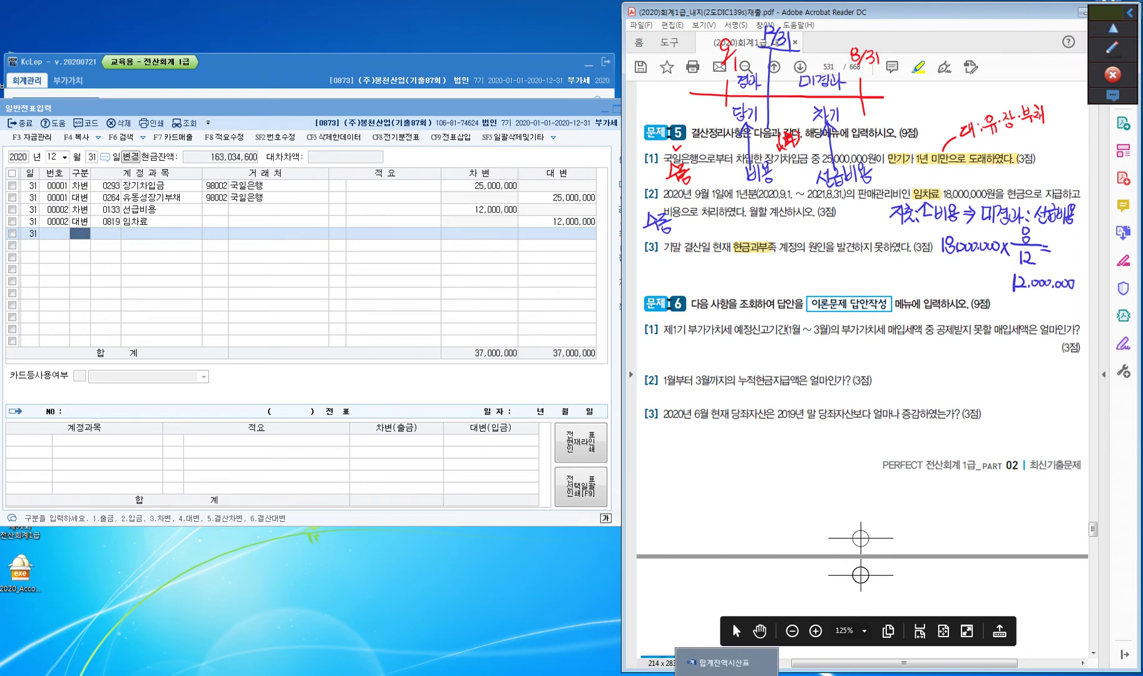
{"action": "left_click", "coordinate": [726, 663]}
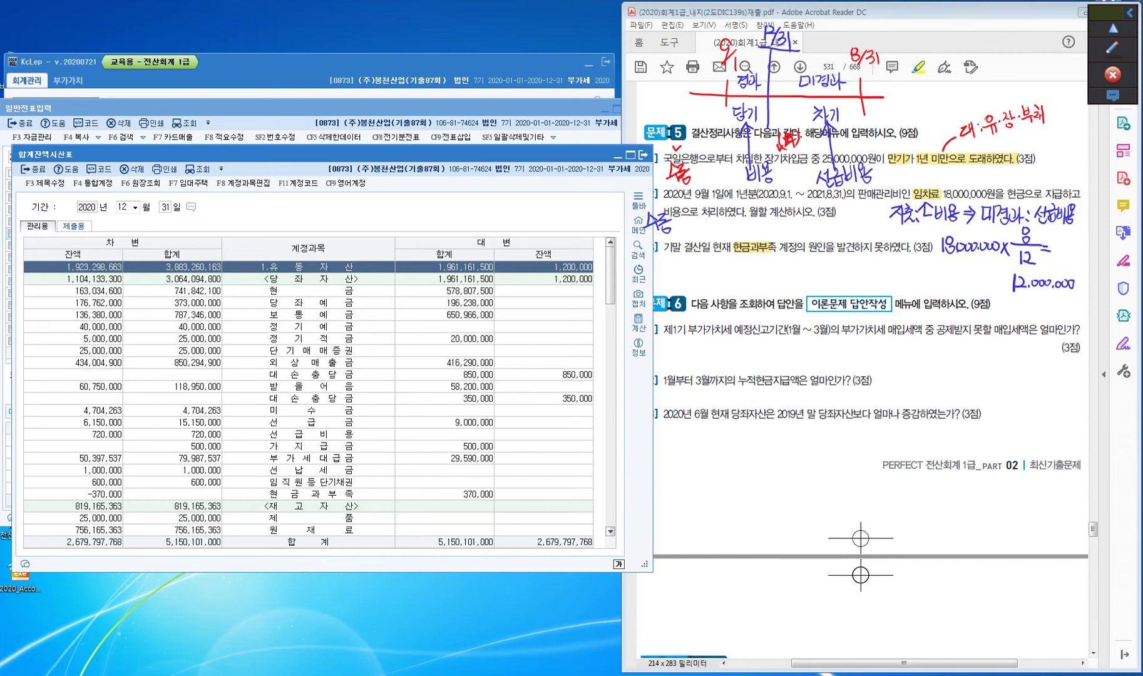
{"action": "left_click", "coordinate": [308, 279]}
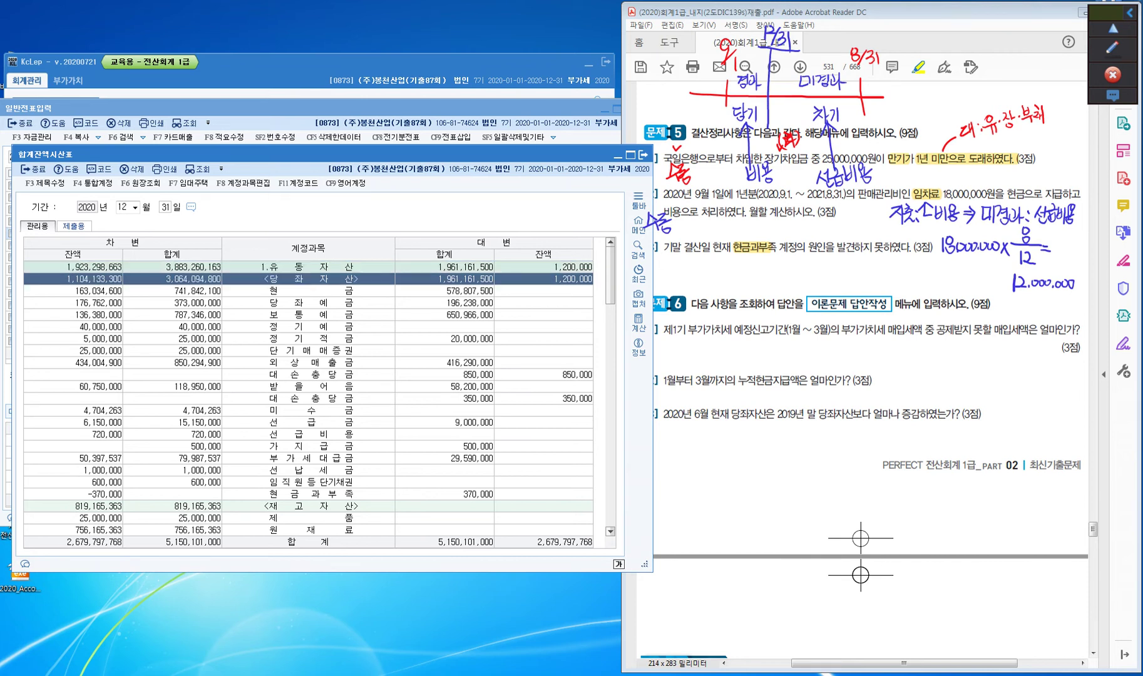
{"action": "left_click", "coordinate": [308, 494]}
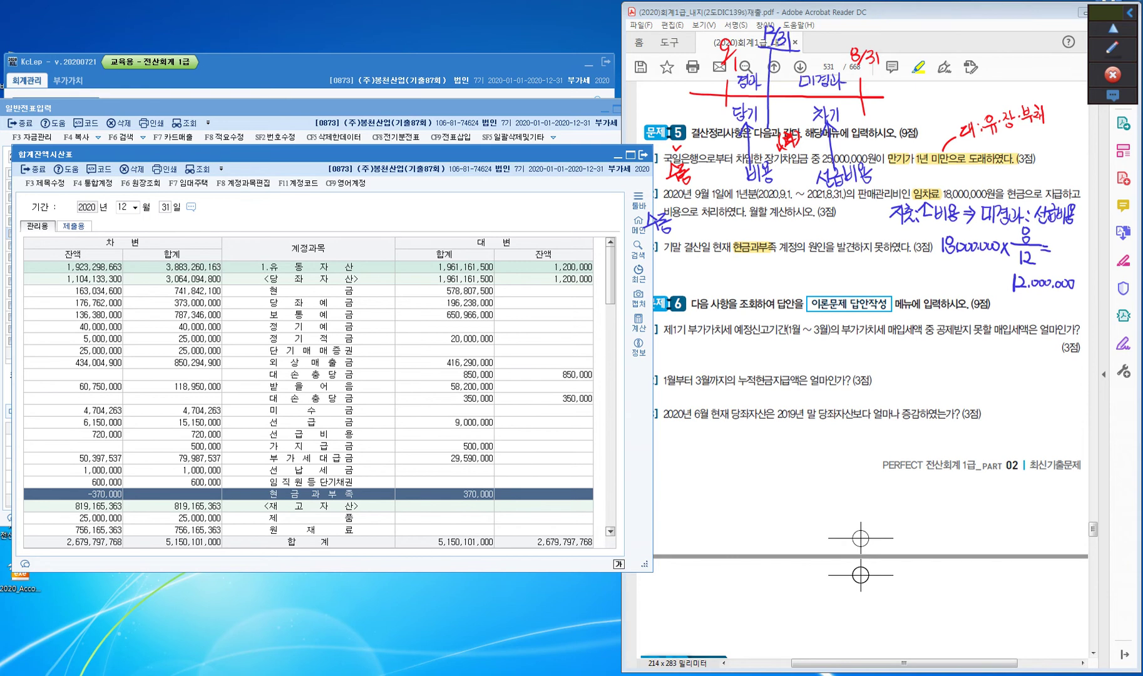
- Examine the ledger of 현금과부족 and its October 2 voucher, and compare them with its 합계잔액시산표 row
{"action": "key", "text": "F6"}
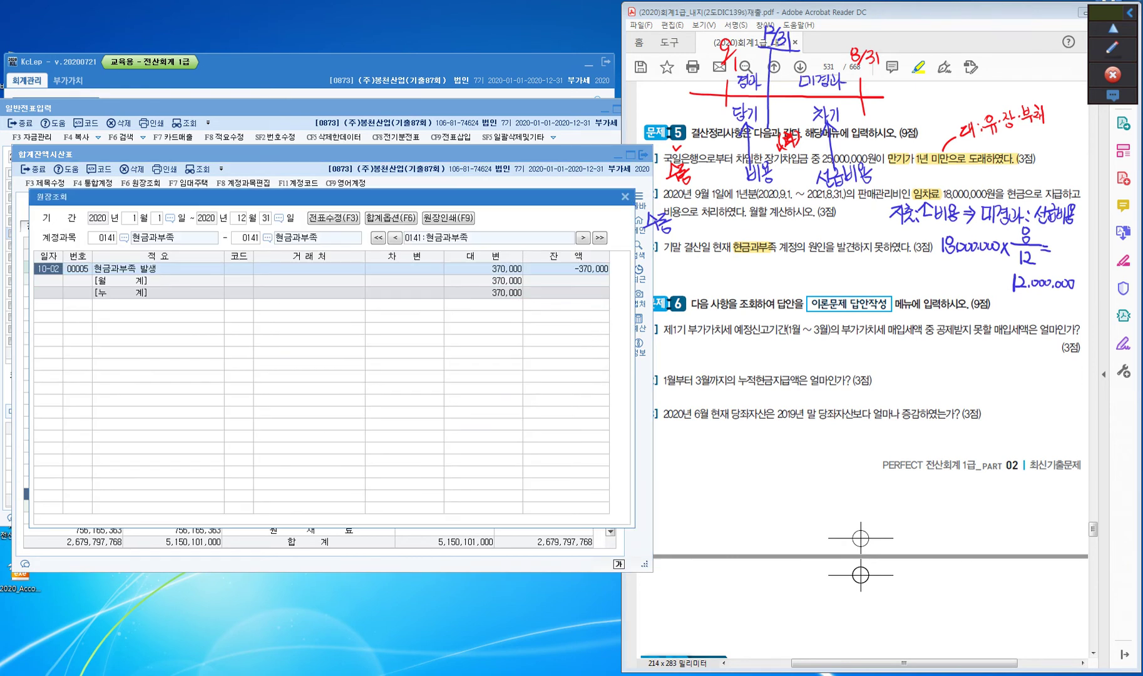
{"action": "left_click", "coordinate": [504, 268]}
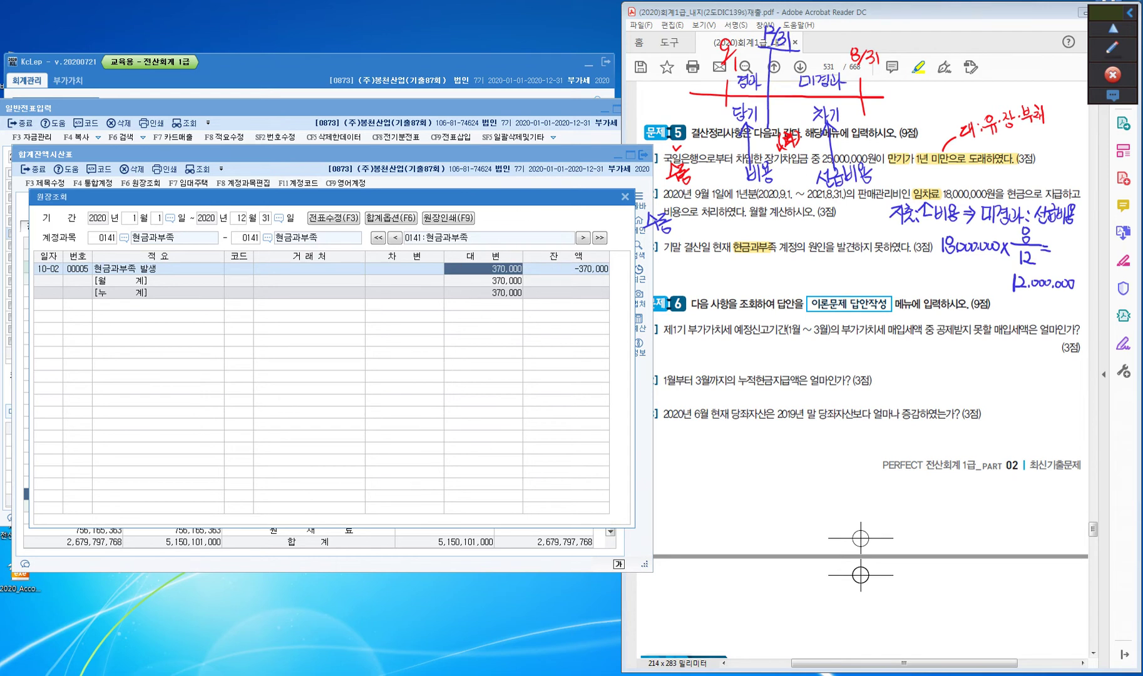
{"action": "key", "text": "Return"}
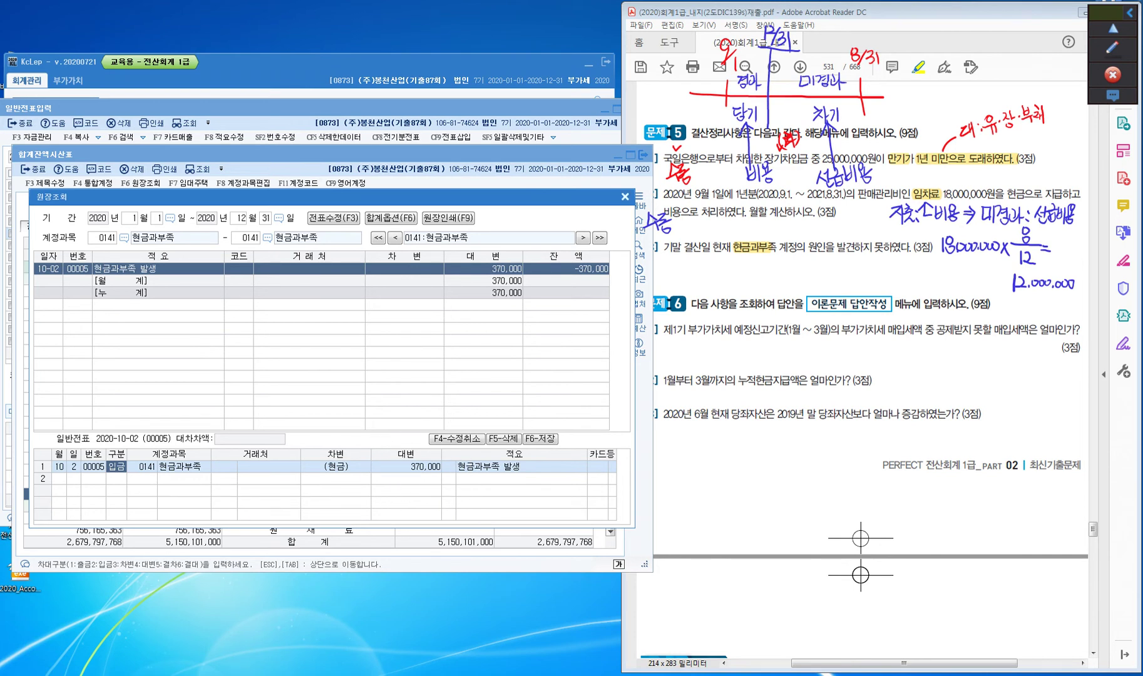
{"action": "left_click", "coordinate": [625, 196]}
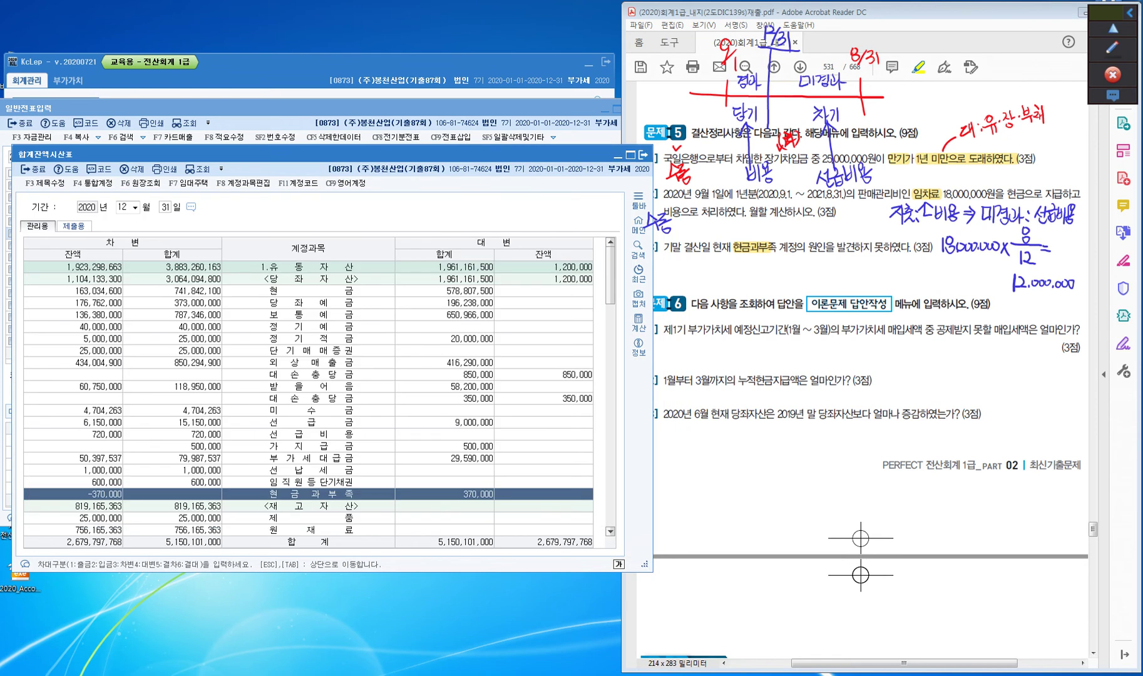
{"action": "left_click", "coordinate": [481, 496]}
{"action": "left_click", "coordinate": [101, 499]}
{"action": "left_click", "coordinate": [100, 499]}
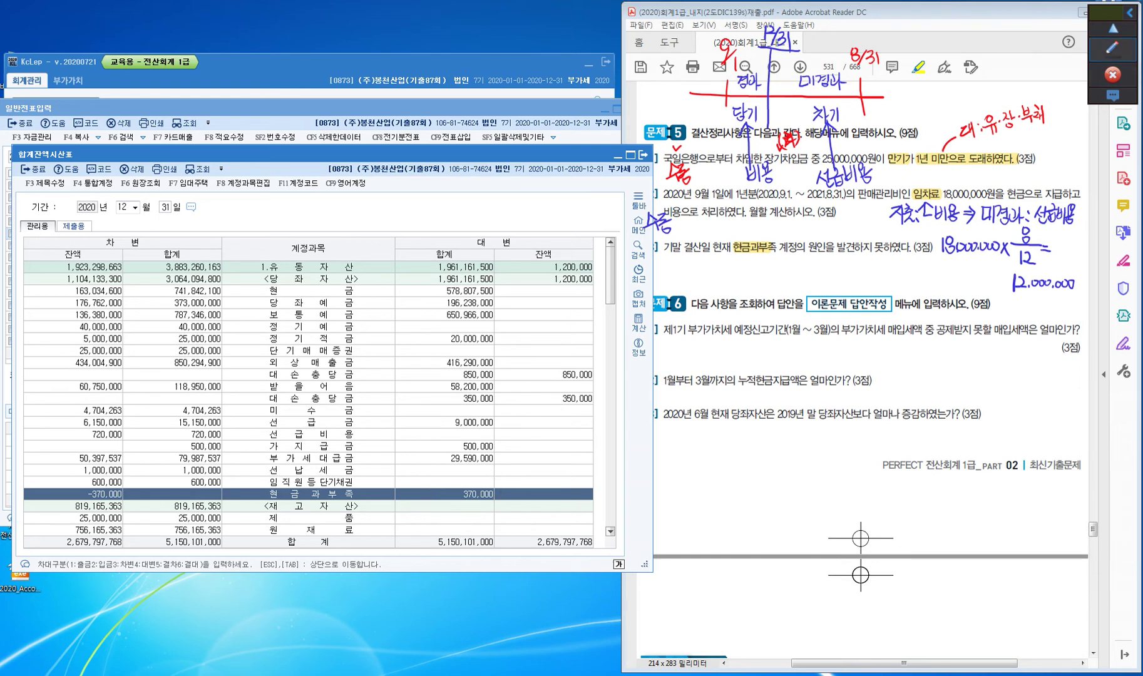
- Write the blue notes "수동" and "(차) 현·과" beneath question 5 [3]
{"action": "left_click", "coordinate": [1112, 47]}
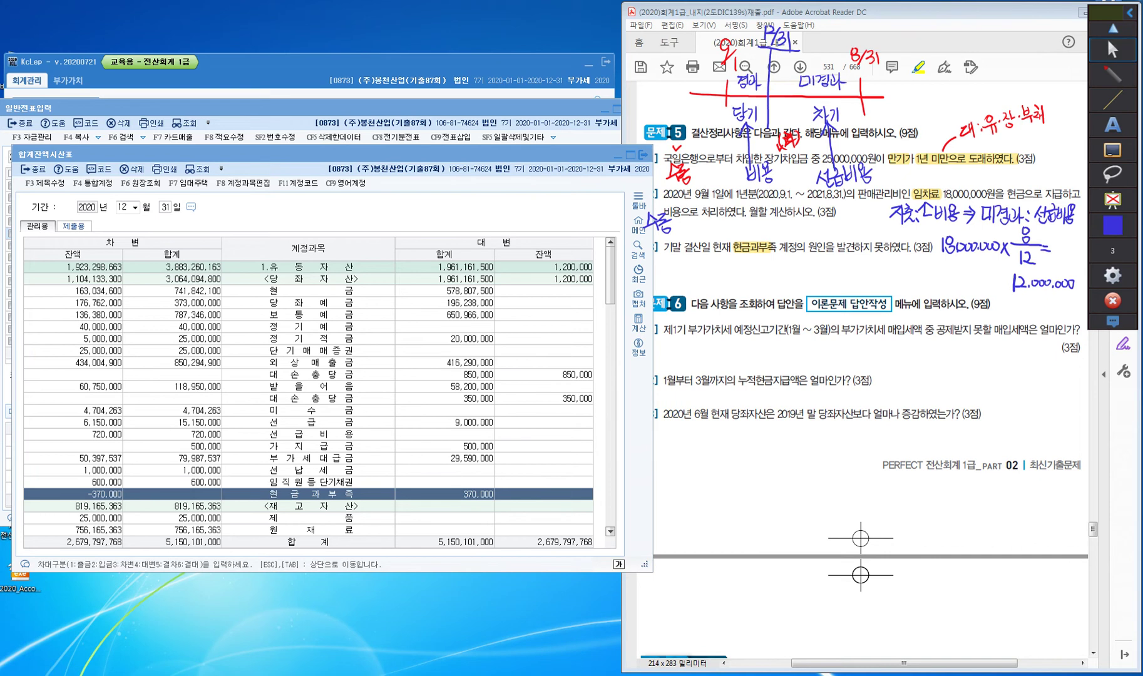
{"action": "left_click_drag", "start_coordinate": [662, 256], "coordinate": [673, 264]}
{"action": "mouse_move", "coordinate": [658, 269]}
{"action": "left_mouse_down"}
{"action": "mouse_move", "coordinate": [673, 262]}
{"action": "mouse_move", "coordinate": [673, 278]}
{"action": "mouse_move", "coordinate": [680, 265]}
{"action": "left_mouse_up"}
{"action": "mouse_move", "coordinate": [671, 271]}
{"action": "left_mouse_down"}
{"action": "mouse_move", "coordinate": [684, 263]}
{"action": "mouse_move", "coordinate": [680, 273]}
{"action": "mouse_move", "coordinate": [729, 279]}
{"action": "mouse_move", "coordinate": [749, 265]}
{"action": "left_mouse_up"}
{"action": "left_click_drag", "start_coordinate": [744, 267], "coordinate": [755, 268]}
{"action": "left_click_drag", "start_coordinate": [746, 272], "coordinate": [773, 275]}
{"action": "left_click_drag", "start_coordinate": [776, 259], "coordinate": [775, 278]}
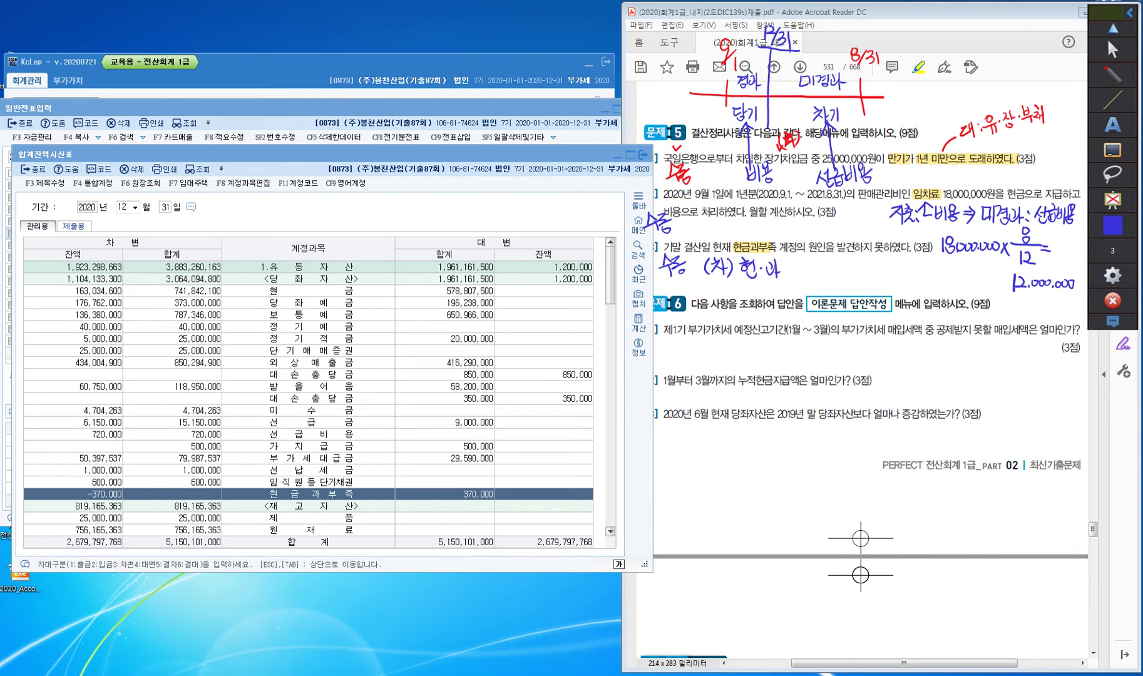
- Underline 원인을 발견 in question 5 [3] and write the blue note "(대) 잡이익" beneath it
{"action": "left_click_drag", "start_coordinate": [854, 229], "coordinate": [846, 278]}
{"action": "left_click_drag", "start_coordinate": [851, 263], "coordinate": [862, 272]}
{"action": "left_click_drag", "start_coordinate": [863, 262], "coordinate": [871, 279]}
{"action": "left_click_drag", "start_coordinate": [806, 253], "coordinate": [856, 257]}
{"action": "mouse_move", "coordinate": [878, 261]}
{"action": "left_mouse_down"}
{"action": "mouse_move", "coordinate": [891, 281]}
{"action": "mouse_move", "coordinate": [900, 276]}
{"action": "left_mouse_up"}
{"action": "left_click_drag", "start_coordinate": [902, 266], "coordinate": [909, 280]}
{"action": "left_click_drag", "start_coordinate": [914, 264], "coordinate": [921, 273]}
{"action": "left_click_drag", "start_coordinate": [913, 273], "coordinate": [927, 281]}
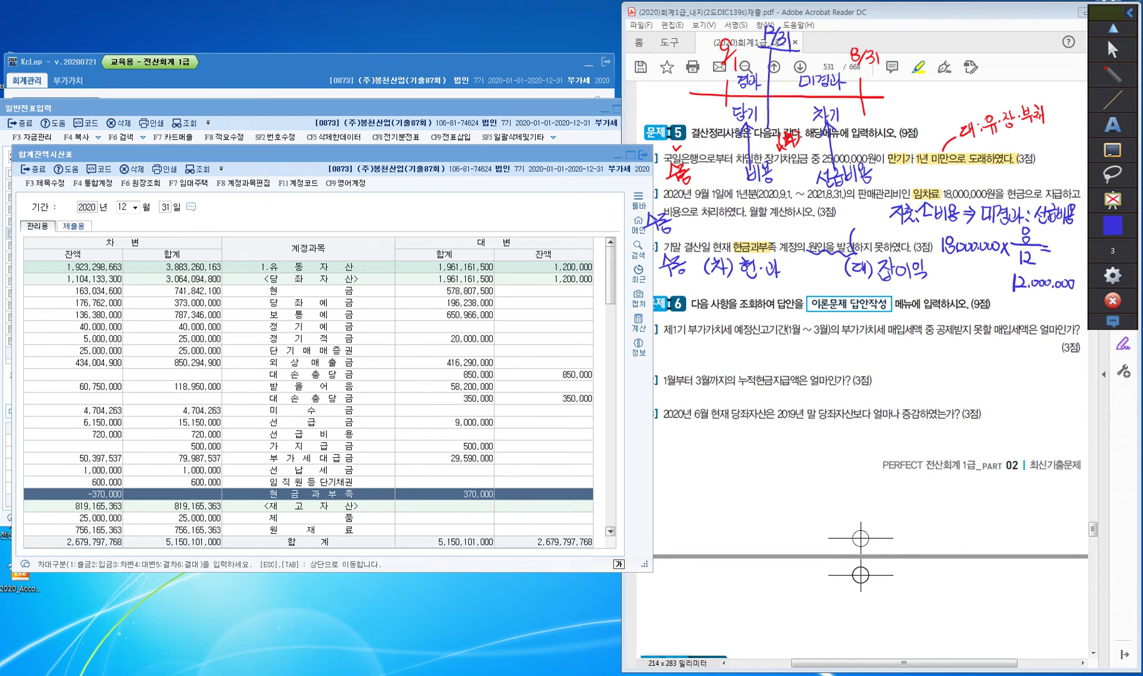
{"action": "left_click", "coordinate": [1112, 48]}
- Close 합계잔액시산표 and start a December 31 debit line in 일반전표입력 for account 0141 현금과부족
{"action": "key", "text": "Escape"}
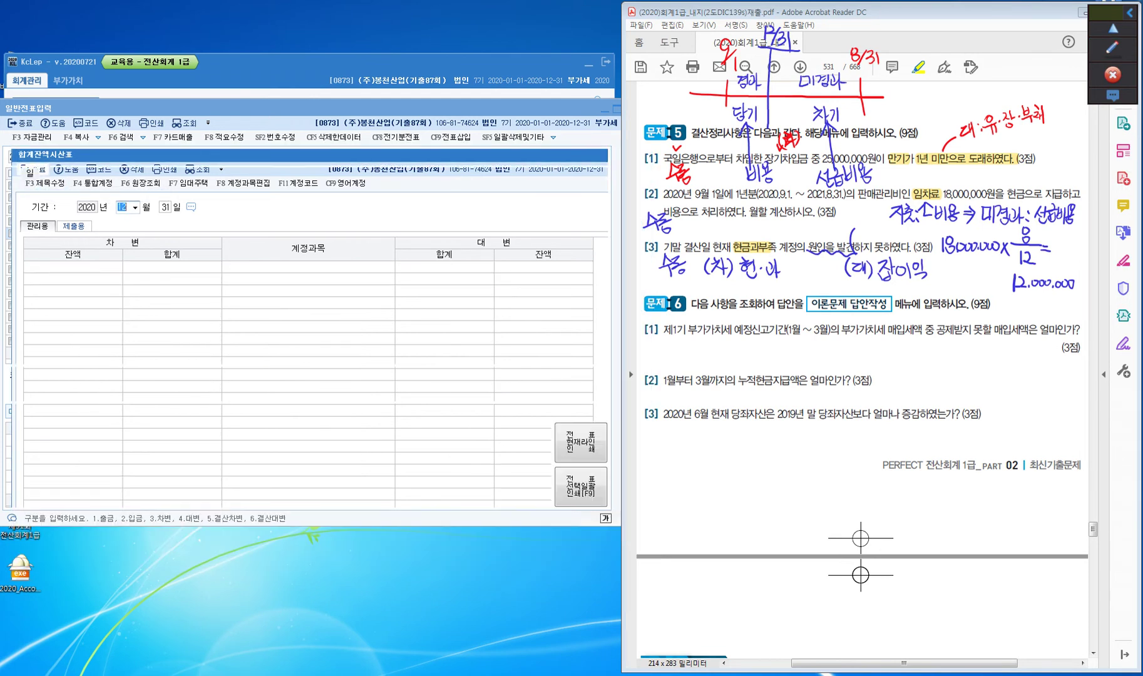
{"action": "key", "text": "Escape"}
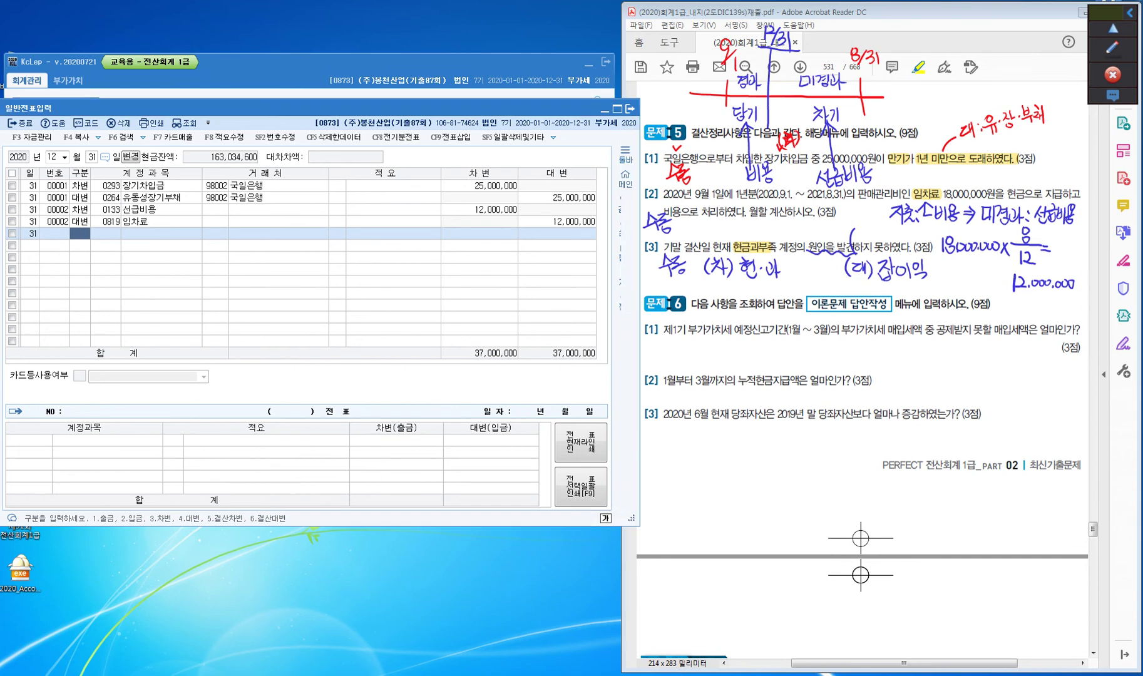
{"action": "type", "text": "3"}
{"action": "key", "text": "Return"}
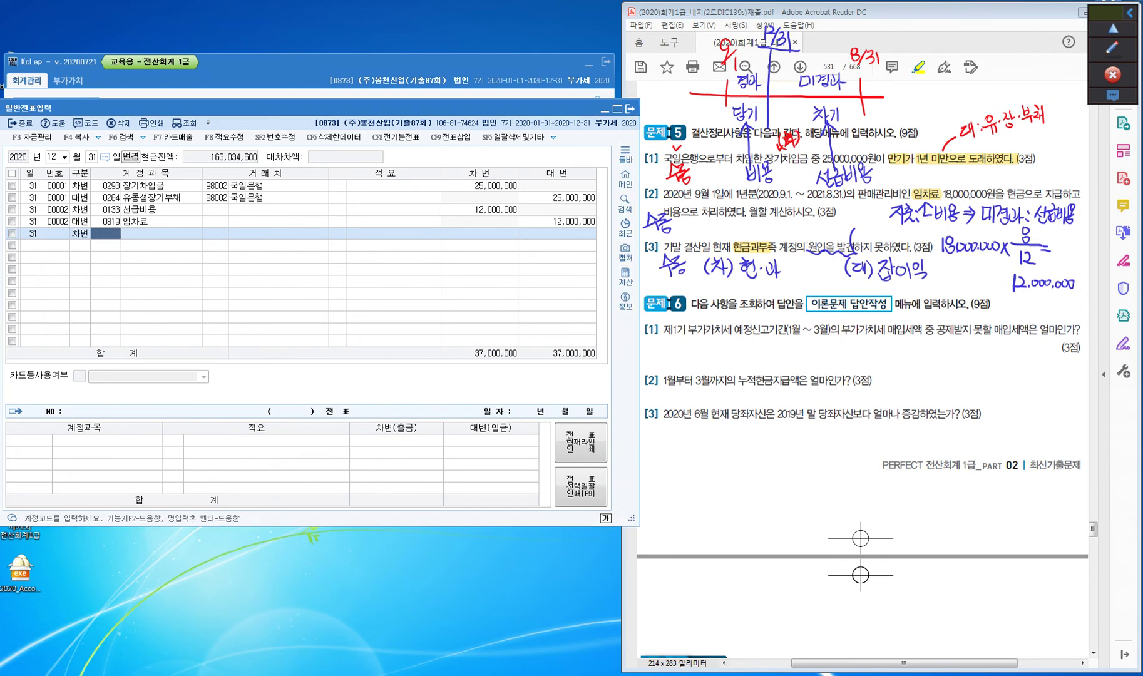
{"action": "type", "text": "현금과"}
{"action": "key", "text": "Return"}
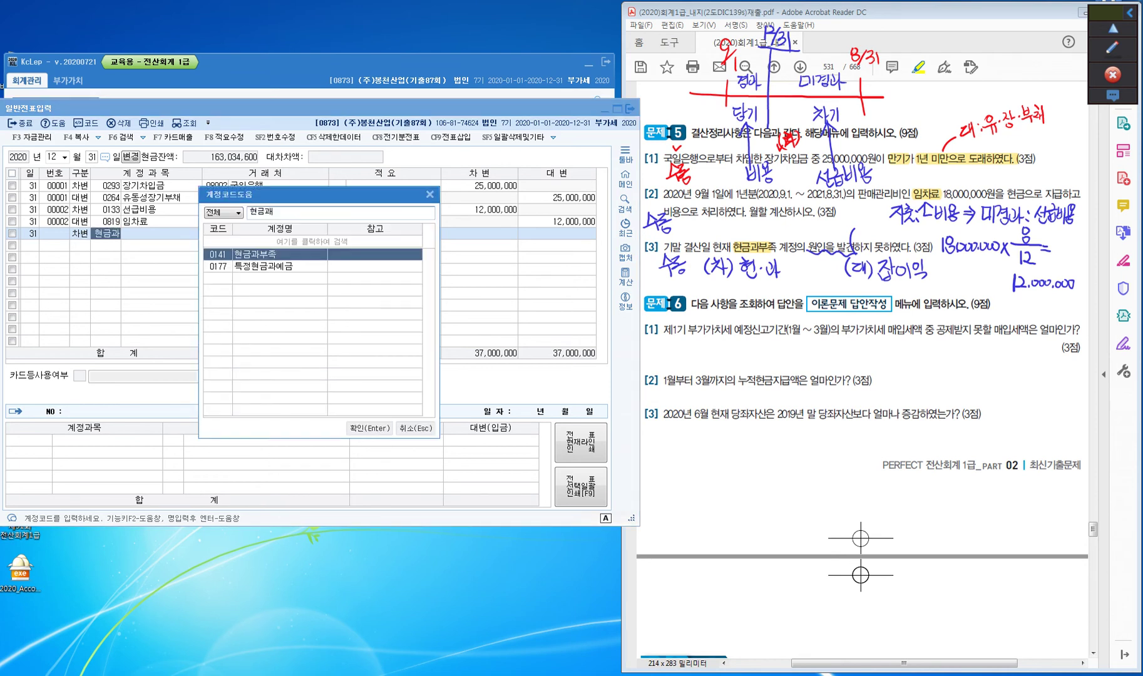
{"action": "key", "text": "Return"}
{"action": "key", "text": "Return"}
{"action": "key", "text": "Return"}
{"action": "key", "text": "Return"}
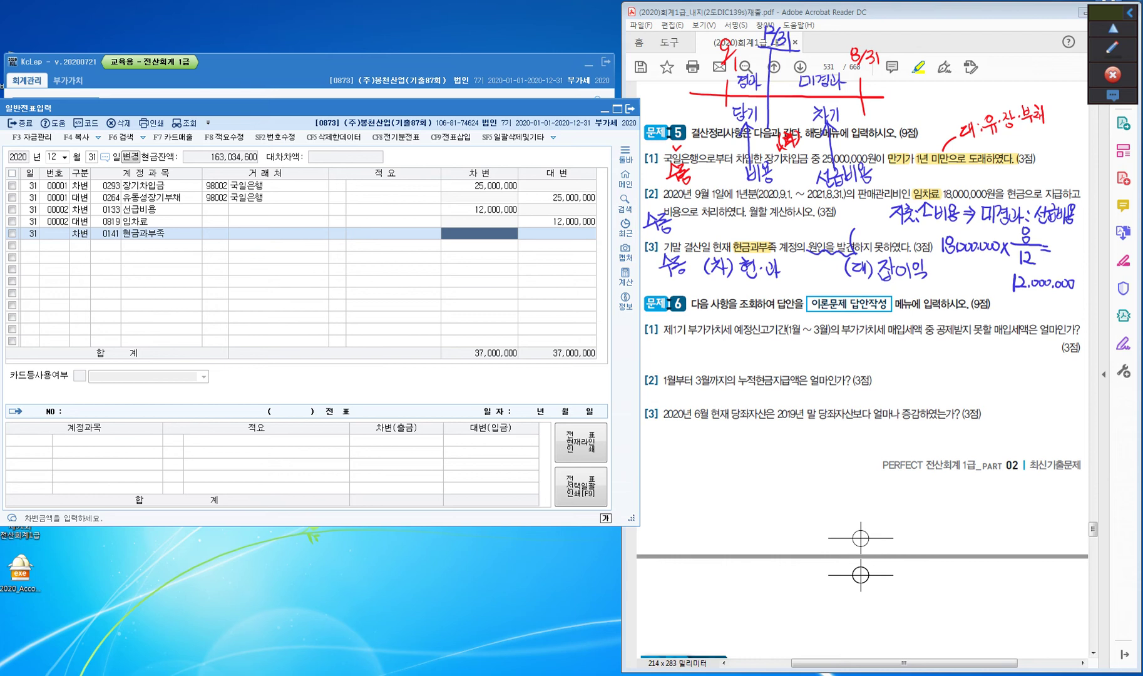
- Look up the December 31 balance of 현금과부족 in 합계잔액시산표 and return to 일반전표입력
{"action": "key", "text": "Escape"}
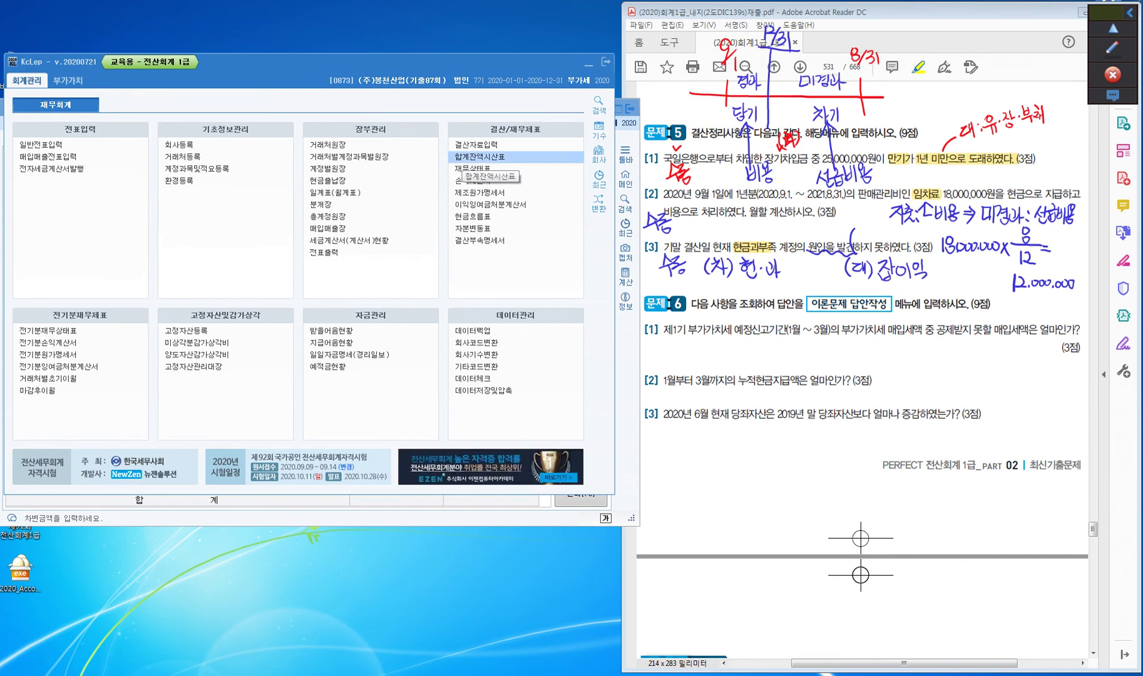
{"action": "left_click", "coordinate": [477, 157]}
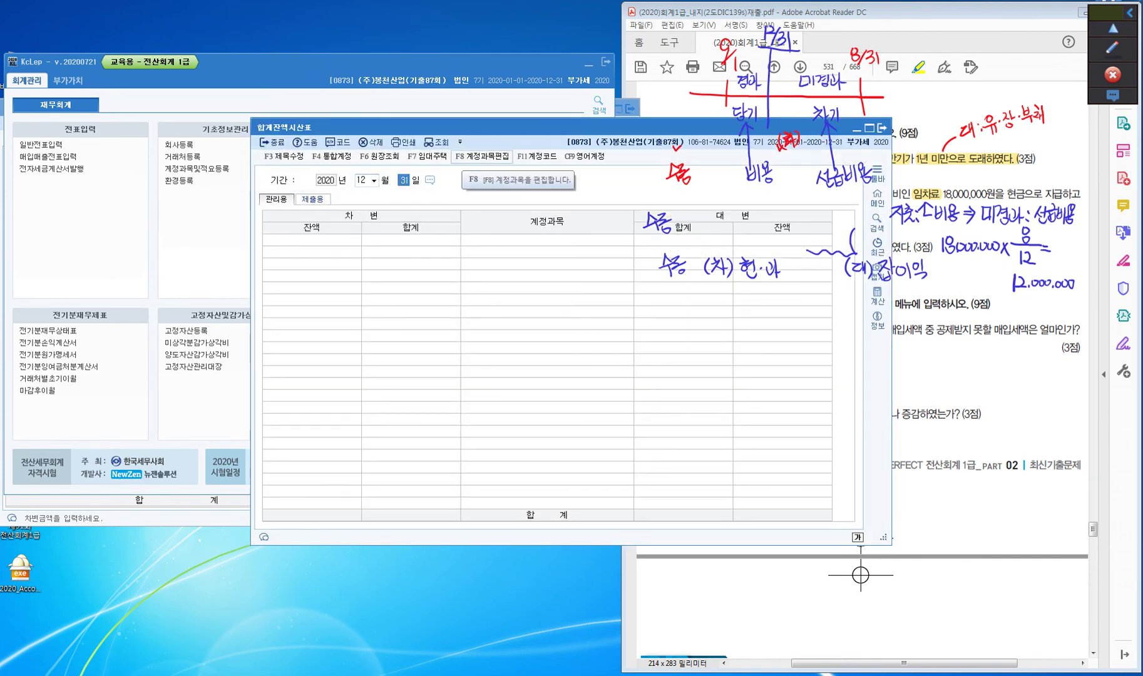
{"action": "key", "text": "Return"}
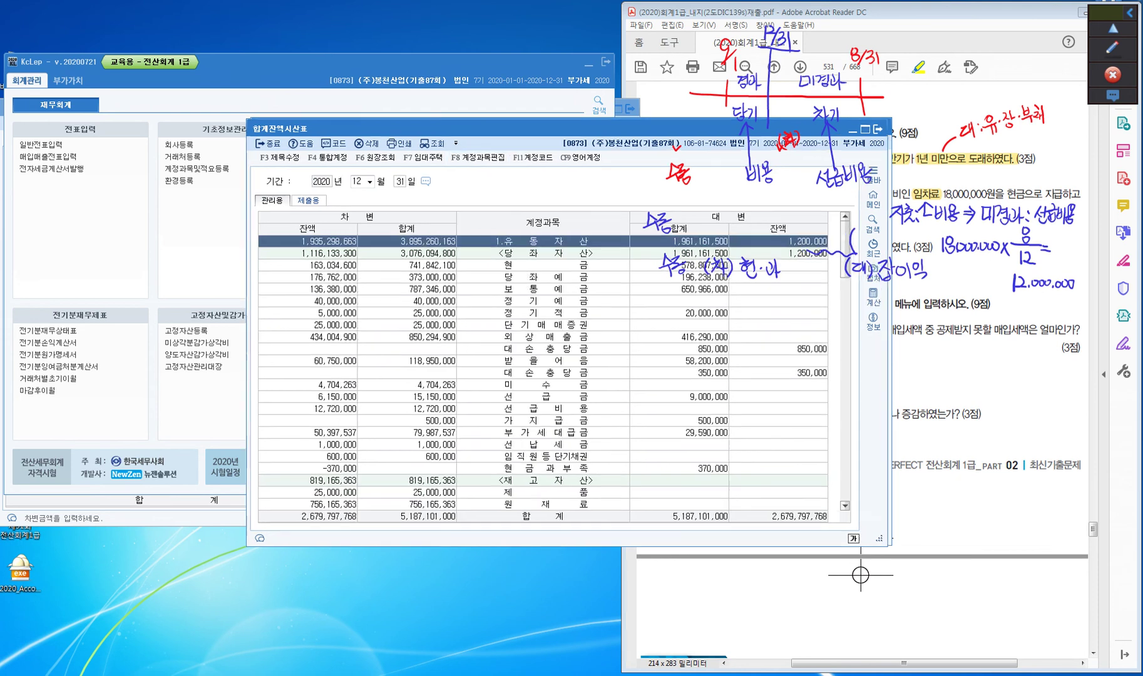
{"action": "left_click_drag", "start_coordinate": [501, 130], "coordinate": [272, 124]}
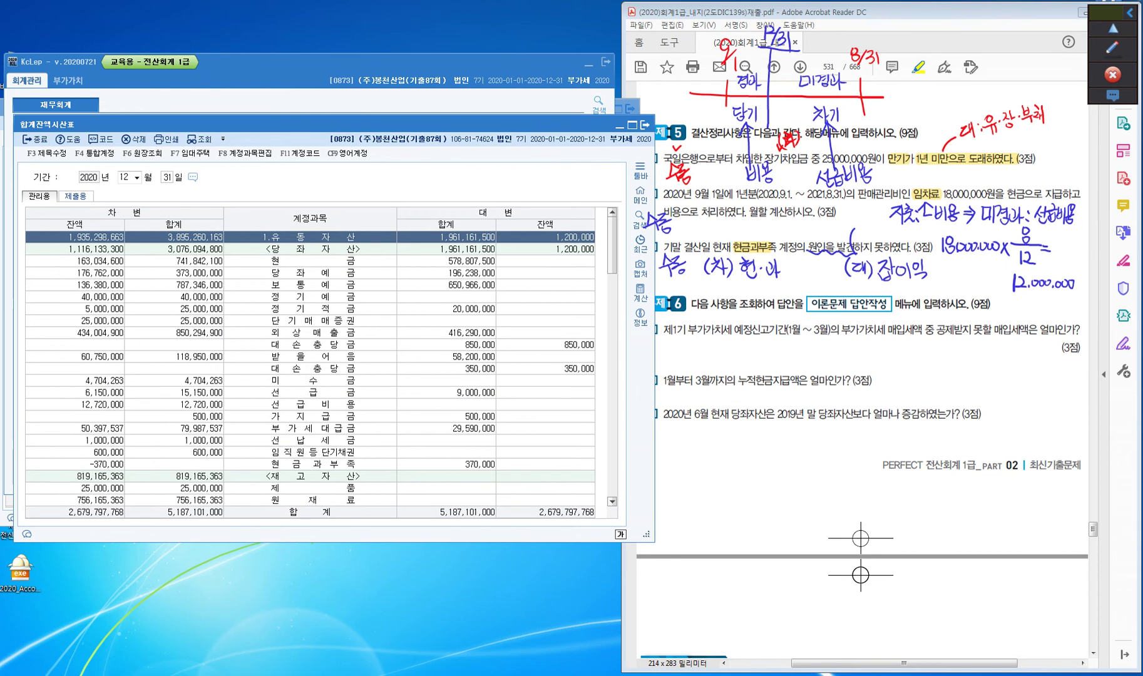
{"action": "left_click", "coordinate": [310, 463]}
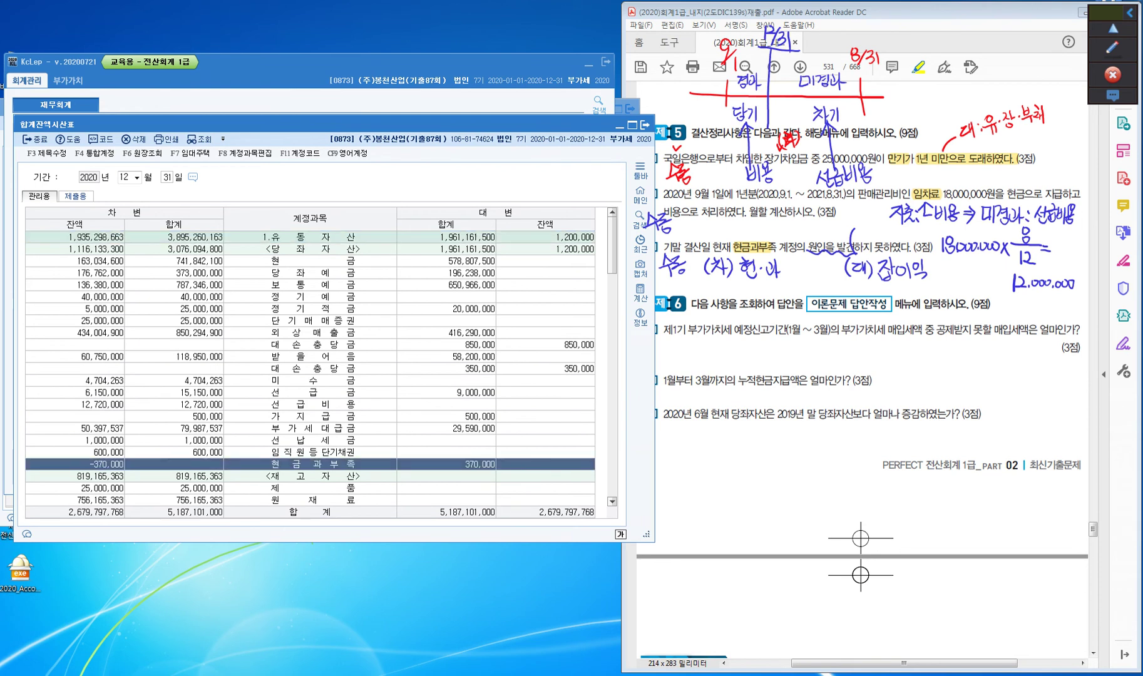
{"action": "key", "text": "Escape"}
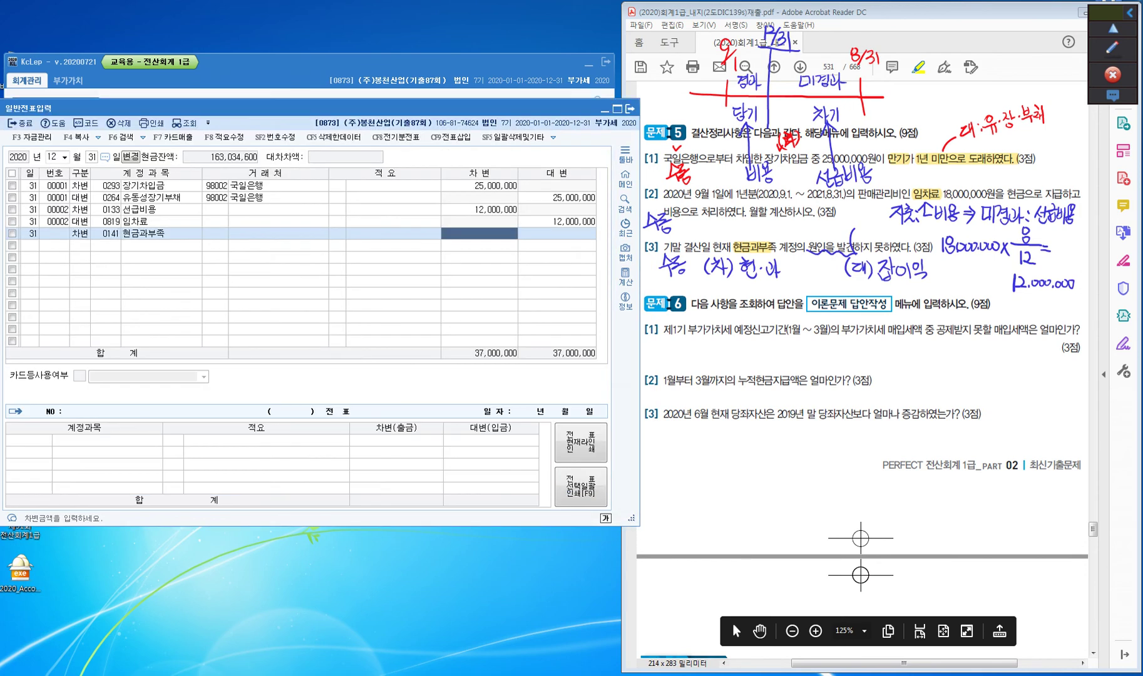
- Set the 현금과부족 debit amount to 370,000 and add a credit line for 잡이익 with the same amount
{"action": "type", "text": "3700000"}
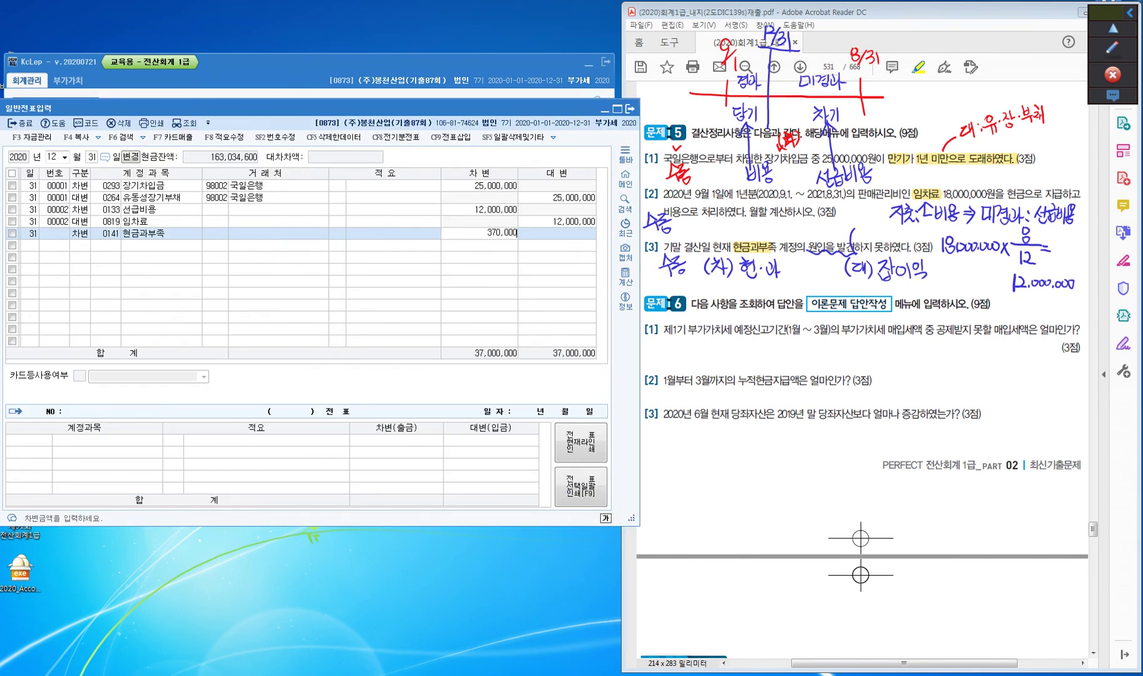
{"action": "key", "text": "Return"}
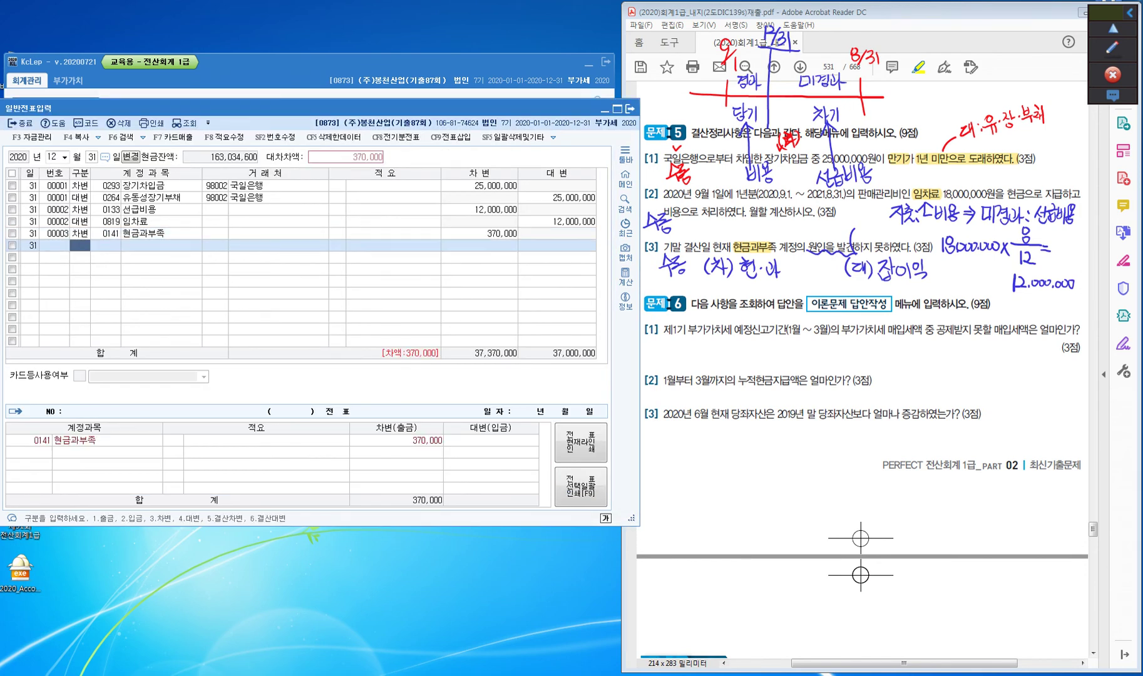
{"action": "type", "text": "4잡이익"}
{"action": "key", "text": "Return"}
{"action": "key", "text": "Return"}
{"action": "key", "text": "Return"}
{"action": "key", "text": "Return"}
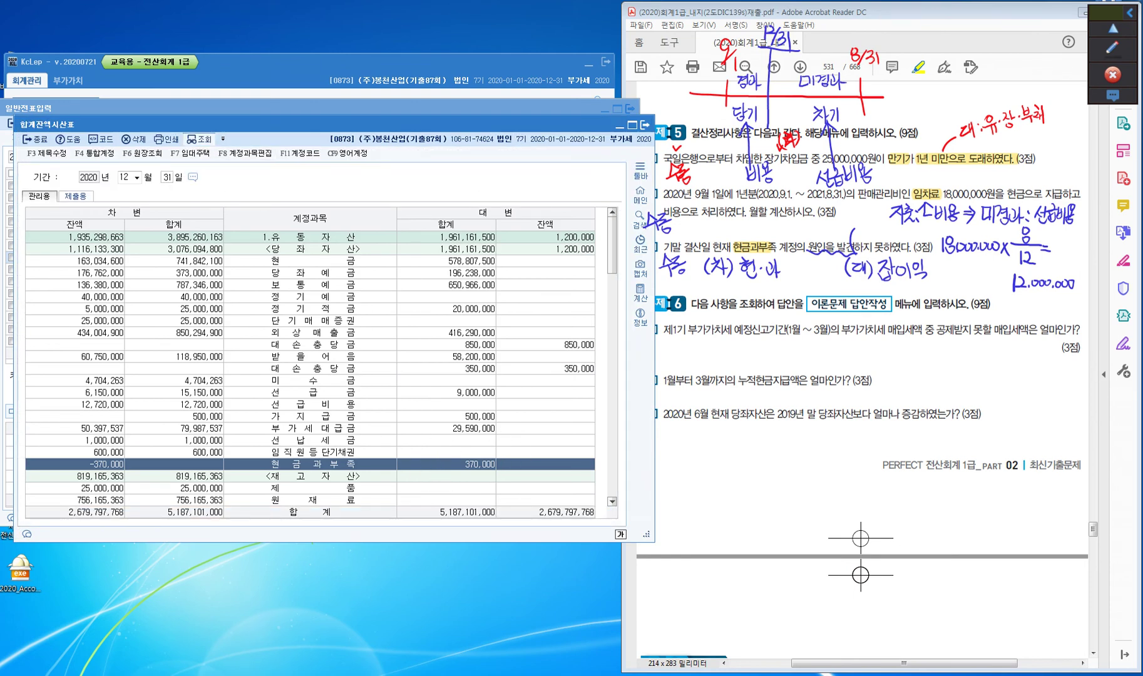
- Check the updated 현금과부족 balance in 합계잔액시산표, and close it and 일반전표입력
{"action": "left_click", "coordinate": [310, 237]}
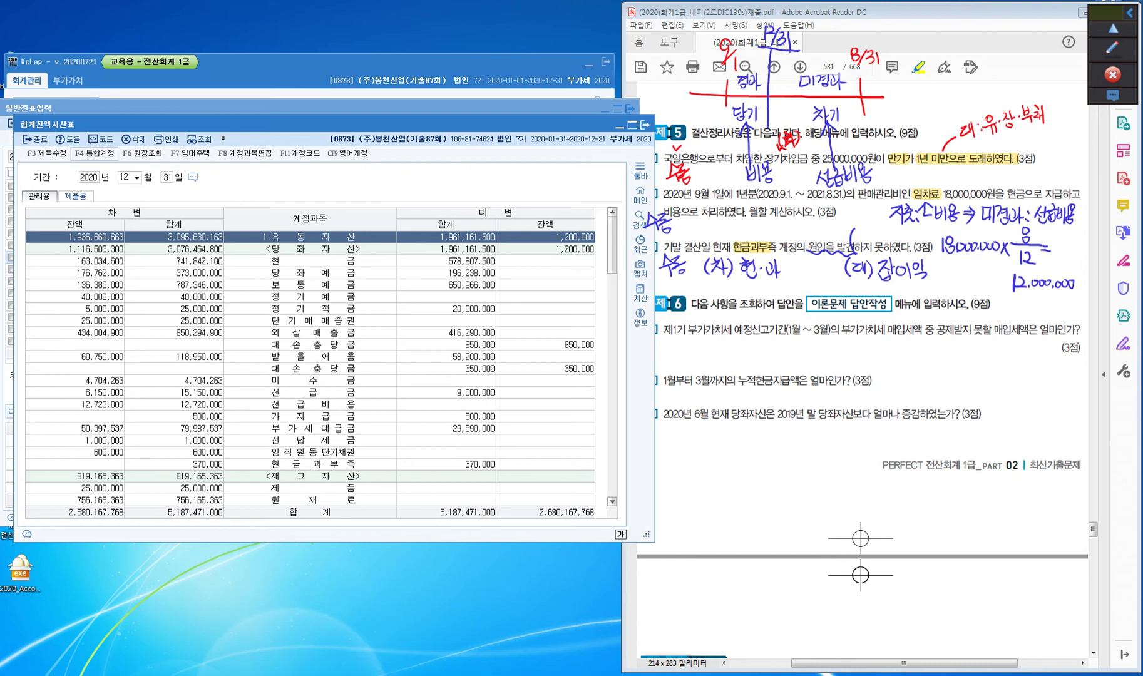
{"action": "left_click", "coordinate": [35, 138]}
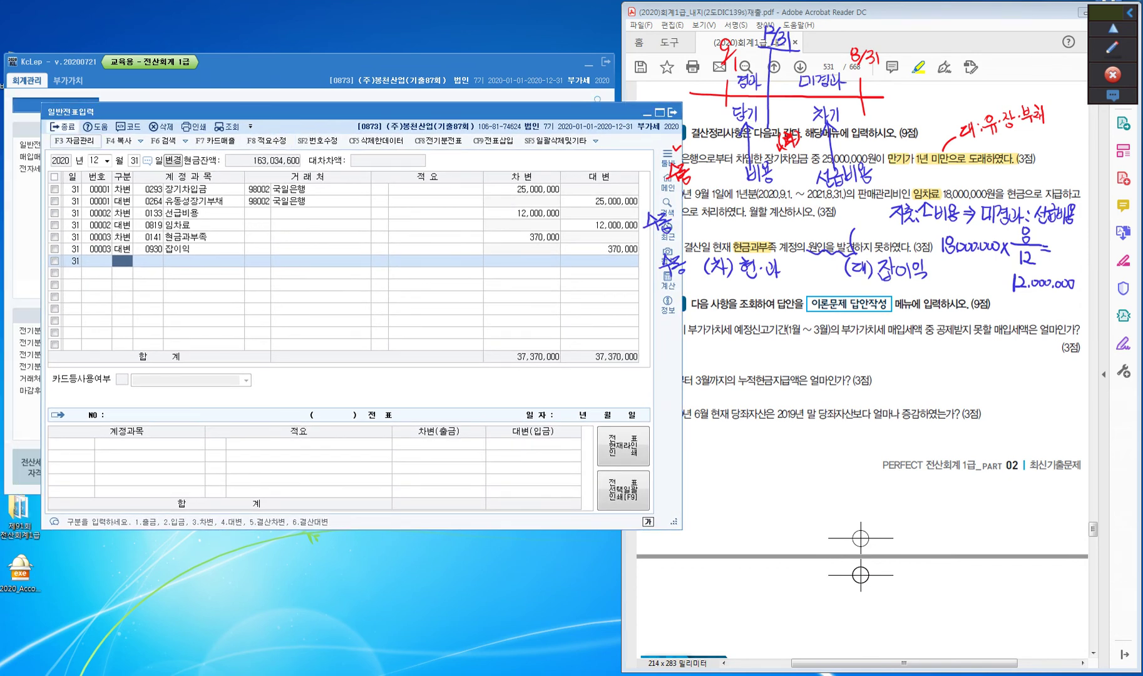
{"action": "key", "text": "Escape"}
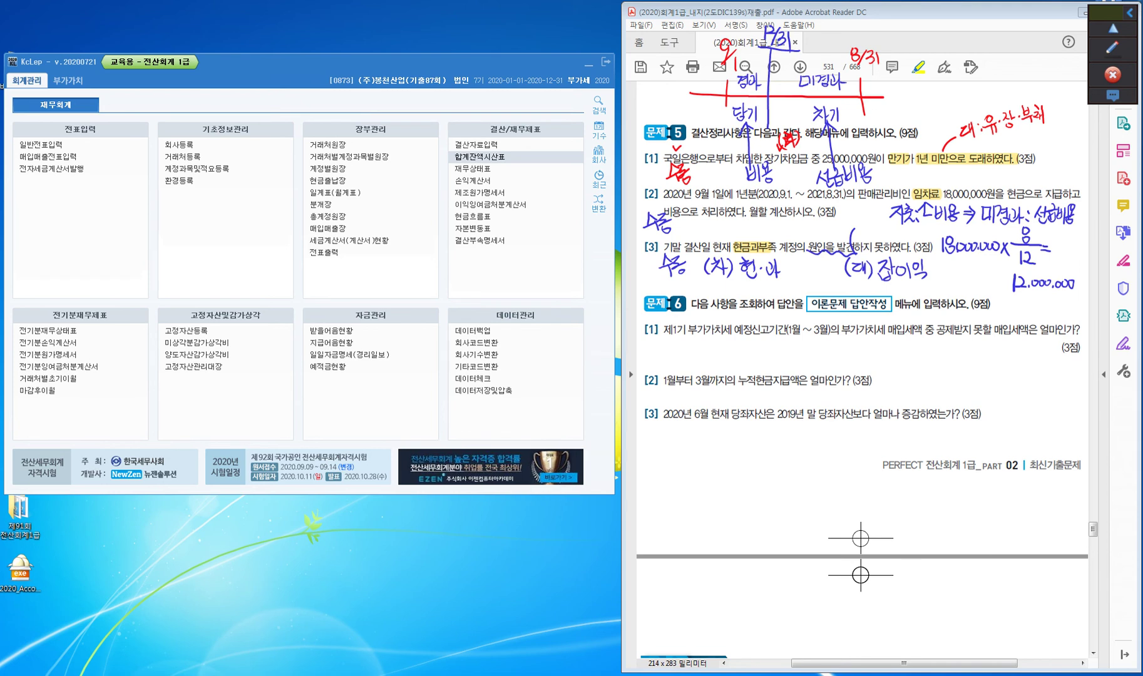
- Highlight 공제받지 못할 매입세액은 in question 6 [1] of the exam PDF
{"action": "left_click_drag", "start_coordinate": [937, 330], "coordinate": [1038, 330]}
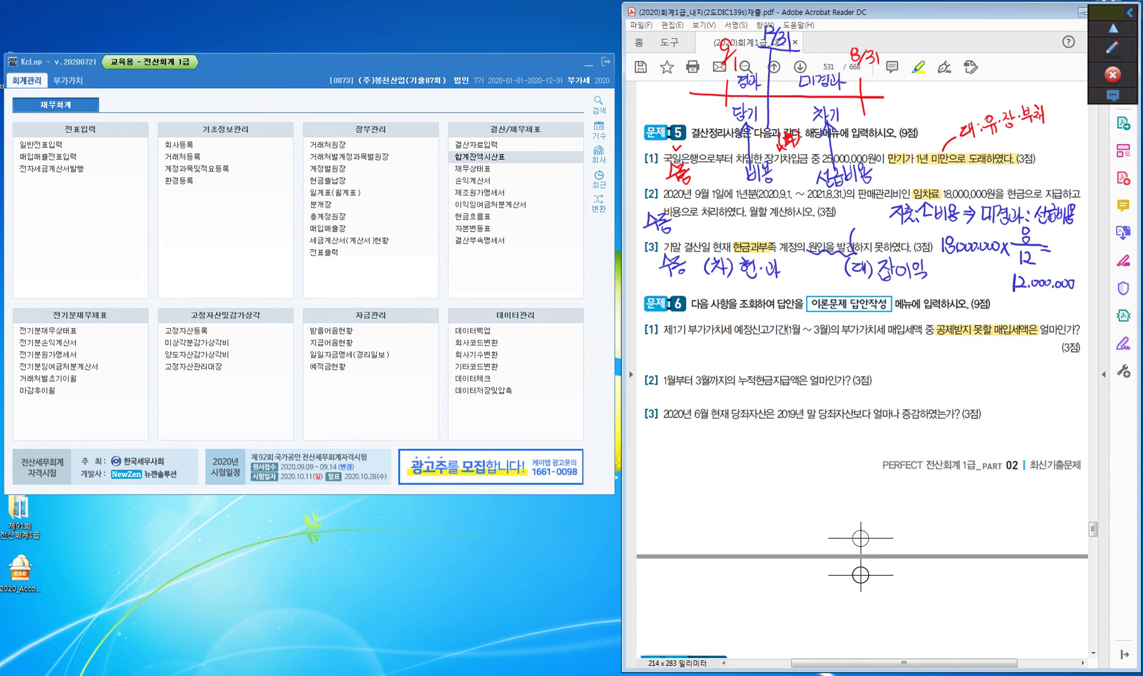
- Look up the general taxpayer 부가가치세신고서 for January 1 to March 31, 2020
{"action": "left_click", "coordinate": [68, 80]}
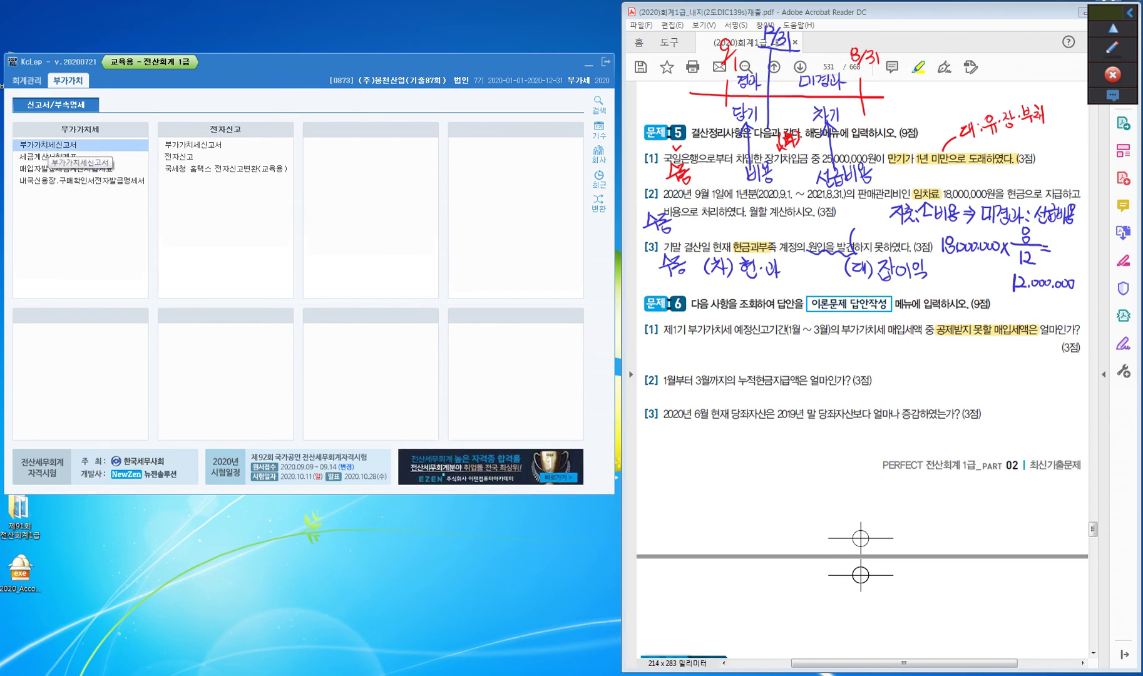
{"action": "left_click", "coordinate": [48, 145]}
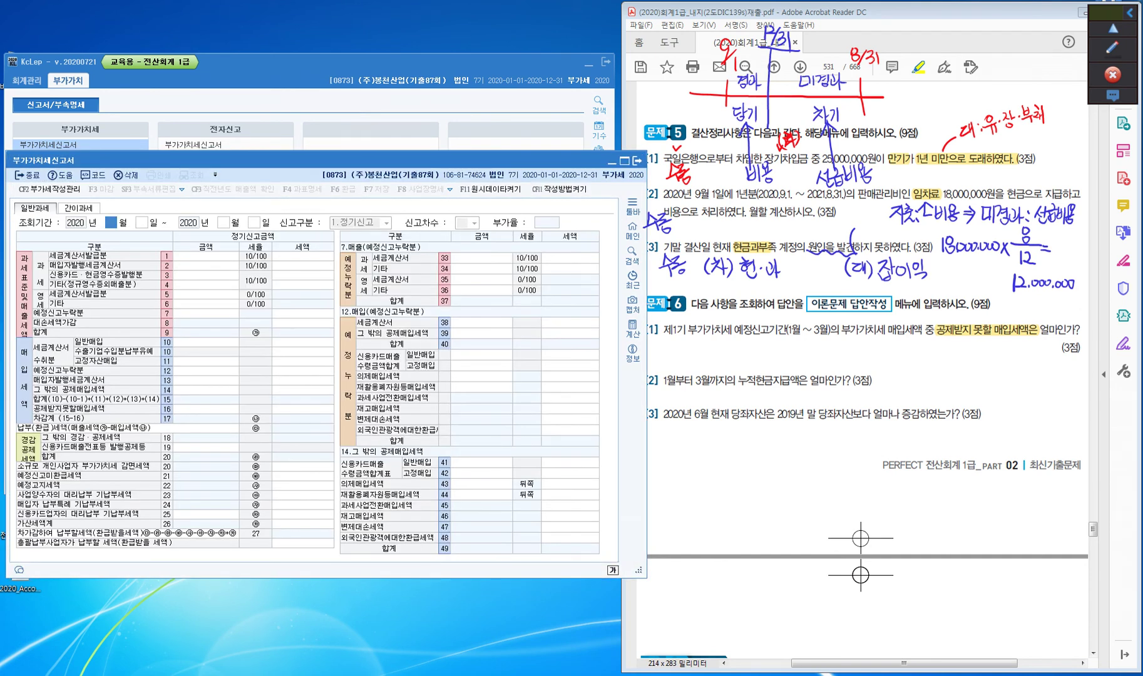
{"action": "type", "text": "1"}
{"action": "key", "text": "Return"}
{"action": "key", "text": "Return"}
{"action": "type", "text": "3"}
{"action": "key", "text": "Return"}
{"action": "key", "text": "Return"}
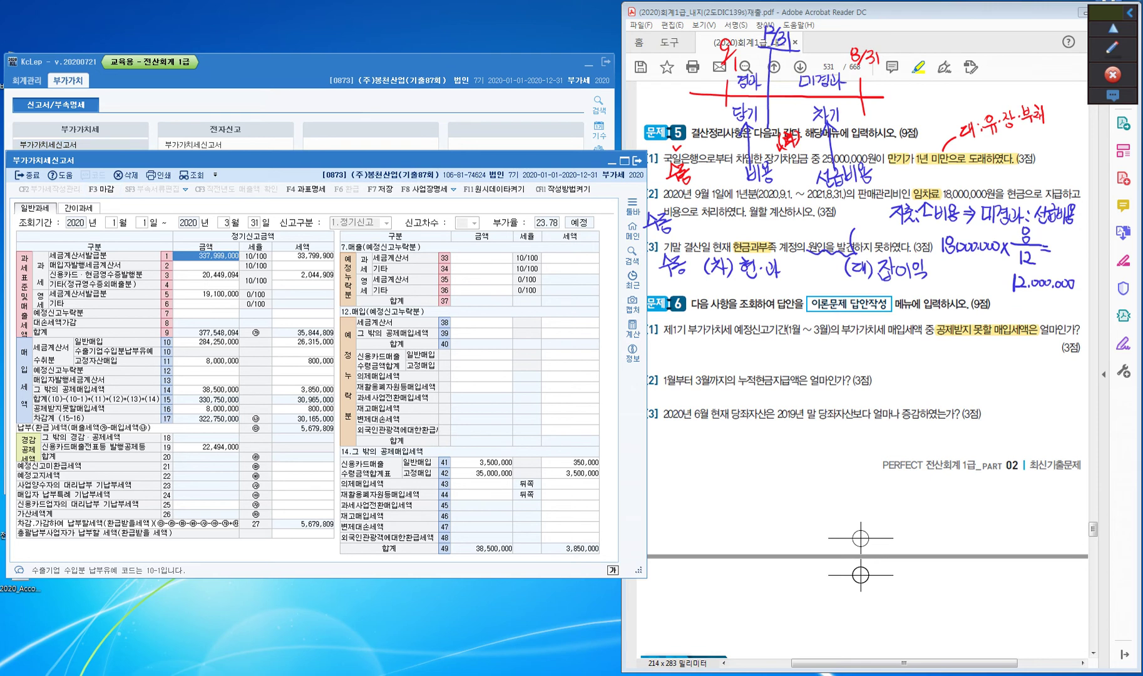
- Outline the 공제받지못할매입세액 row and the 세액 column heading of 부가가치세신고서 with magenta rectangles
{"action": "left_click", "coordinate": [1112, 47]}
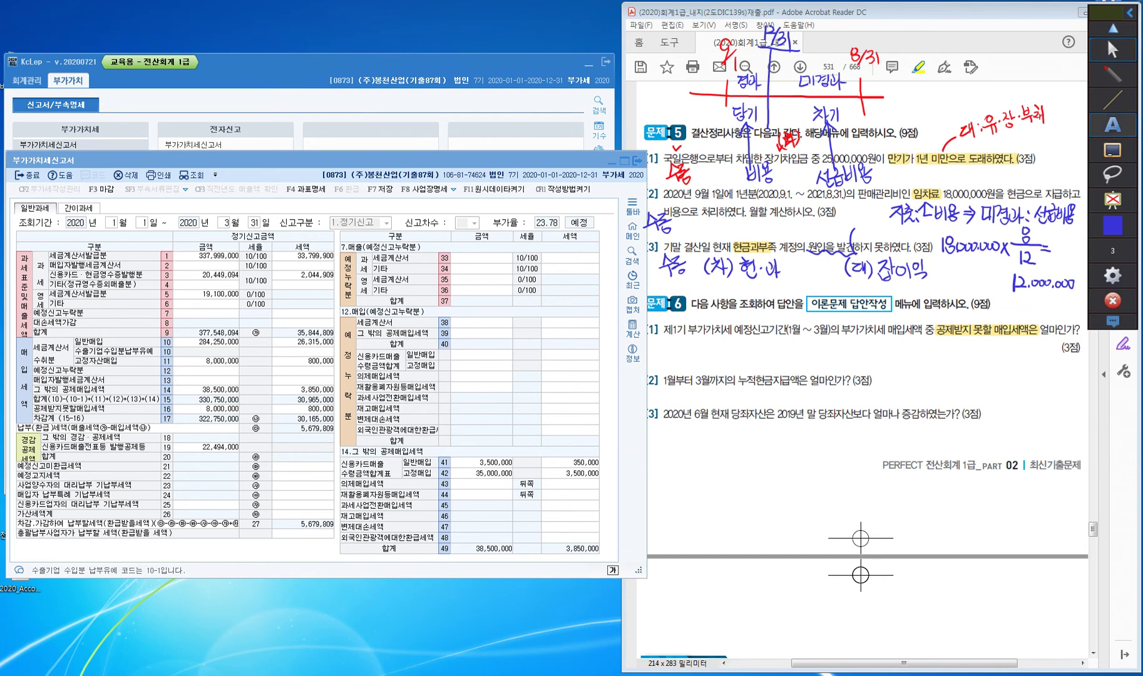
{"action": "left_click", "coordinate": [1113, 149]}
{"action": "left_click", "coordinate": [1112, 101]}
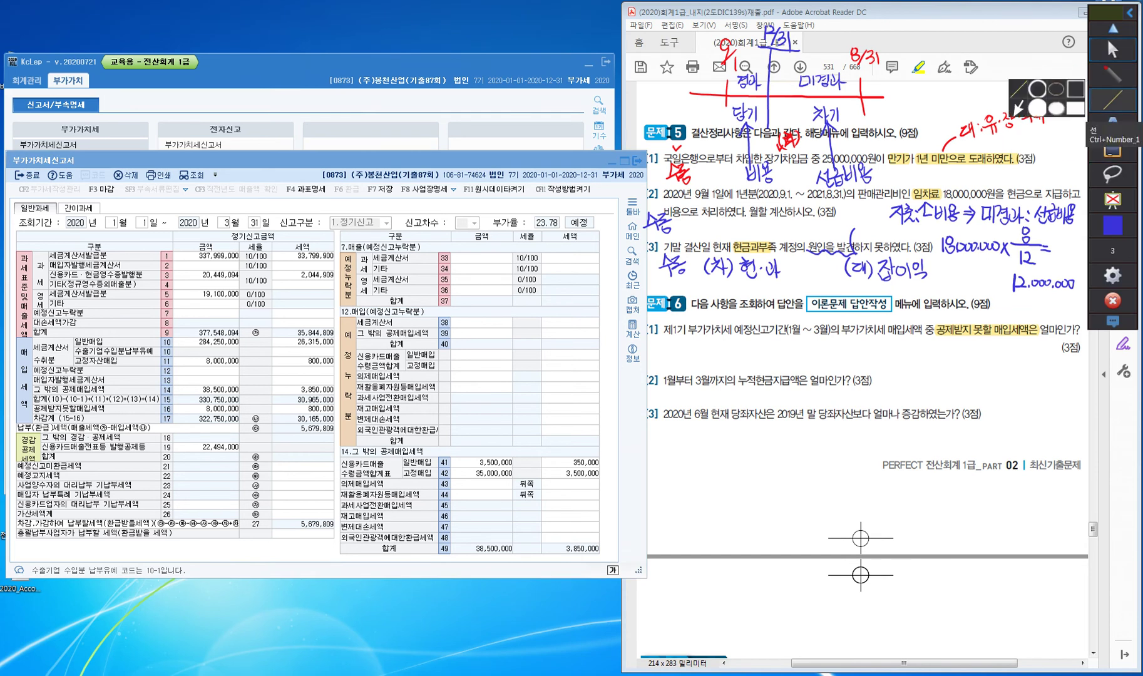
{"action": "left_click", "coordinate": [1075, 88]}
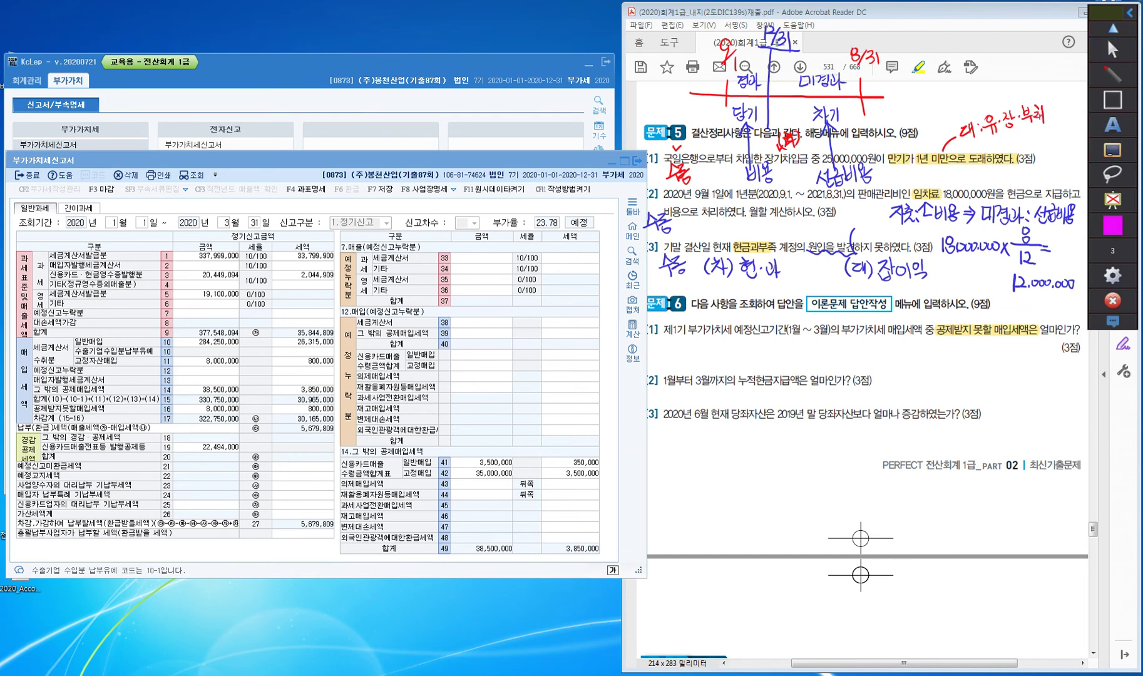
{"action": "mouse_move", "coordinate": [29, 401]}
{"action": "left_mouse_down"}
{"action": "mouse_move", "coordinate": [36, 416]}
{"action": "mouse_move", "coordinate": [338, 416]}
{"action": "left_mouse_up"}
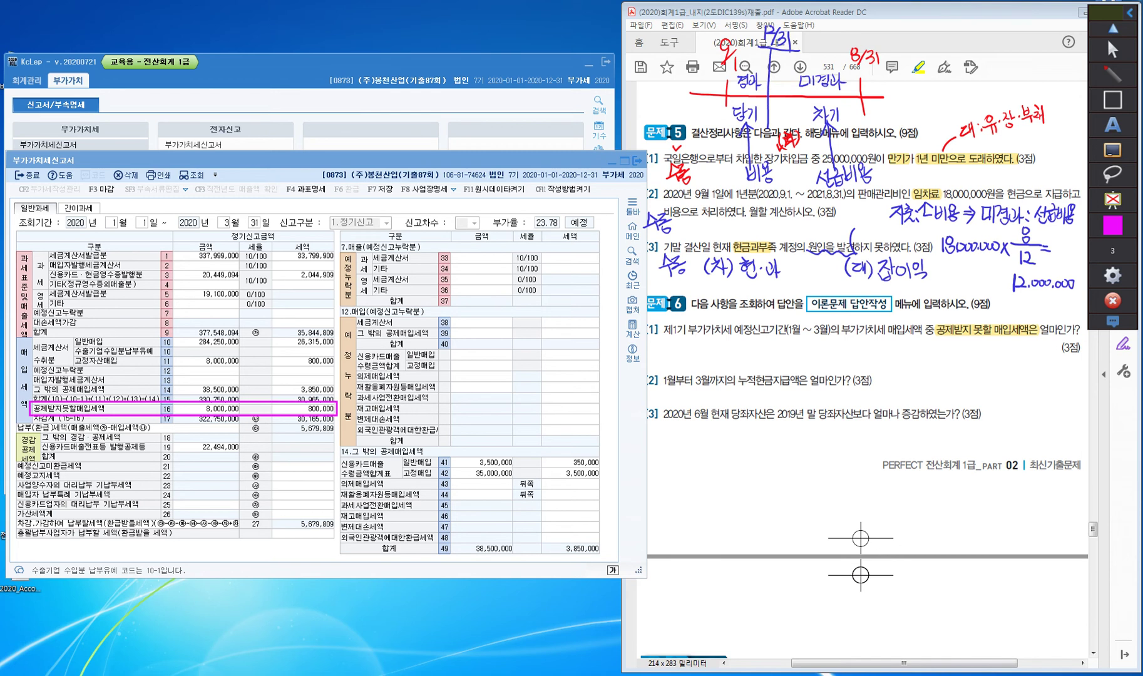
{"action": "mouse_move", "coordinate": [271, 237]}
{"action": "left_mouse_down"}
{"action": "mouse_move", "coordinate": [284, 258]}
{"action": "mouse_move", "coordinate": [340, 257]}
{"action": "left_mouse_up"}
{"action": "left_click", "coordinate": [1113, 49]}
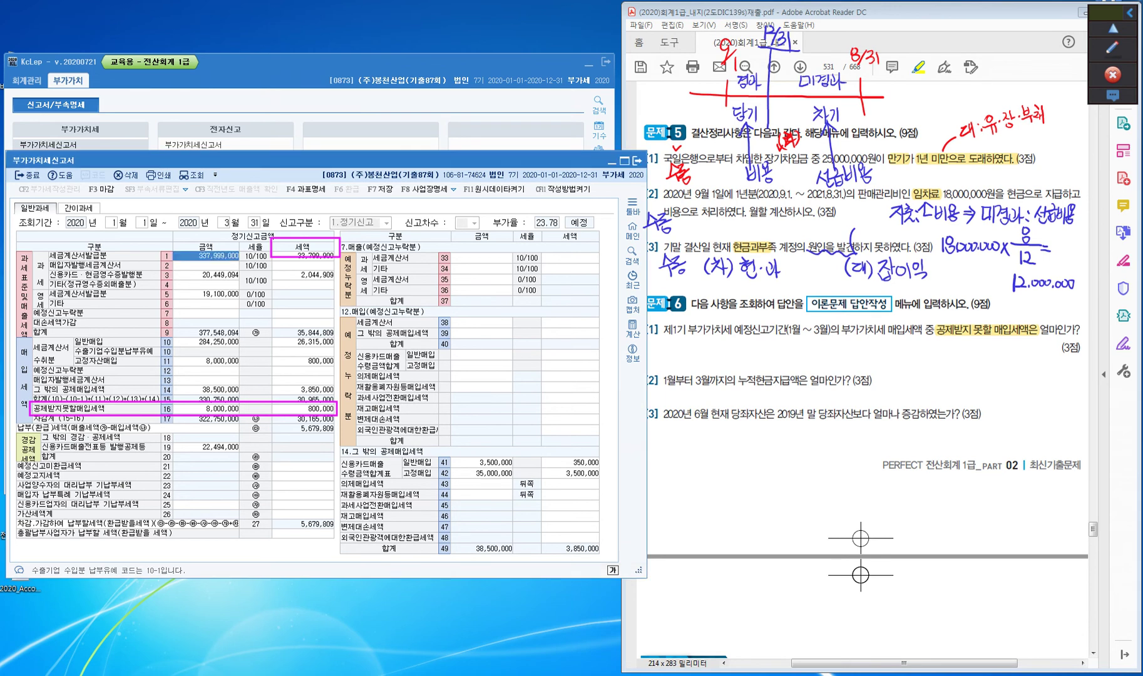
- Show the detail breakdown of the 공제받지못할매입세액 row and erase all drawn annotations from the screen
{"action": "left_click", "coordinate": [207, 408]}
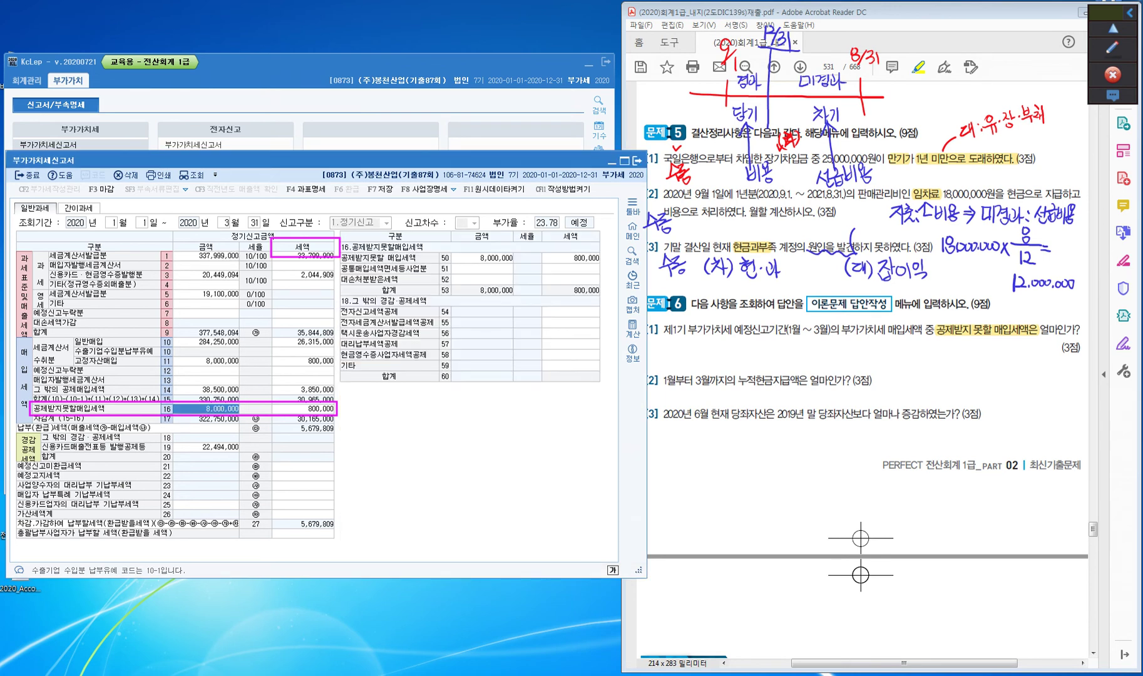
{"action": "left_click", "coordinate": [567, 268]}
{"action": "left_click", "coordinate": [1112, 95]}
{"action": "left_click", "coordinate": [1112, 149]}
{"action": "left_click", "coordinate": [1019, 150]}
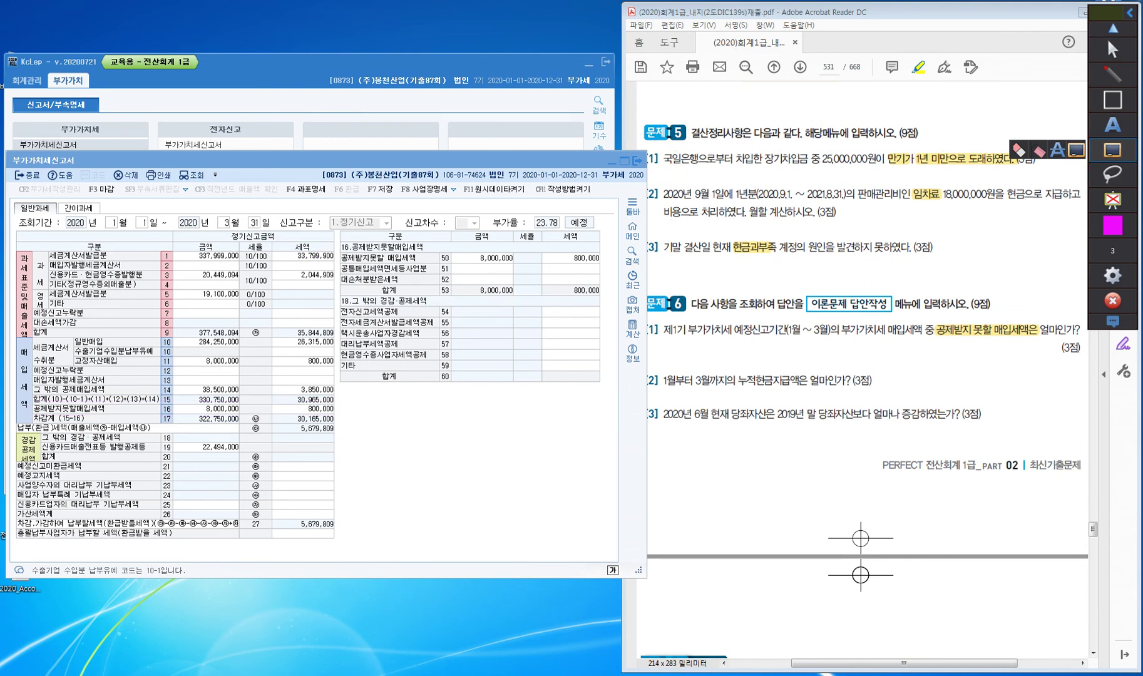
{"action": "left_click", "coordinate": [1112, 49]}
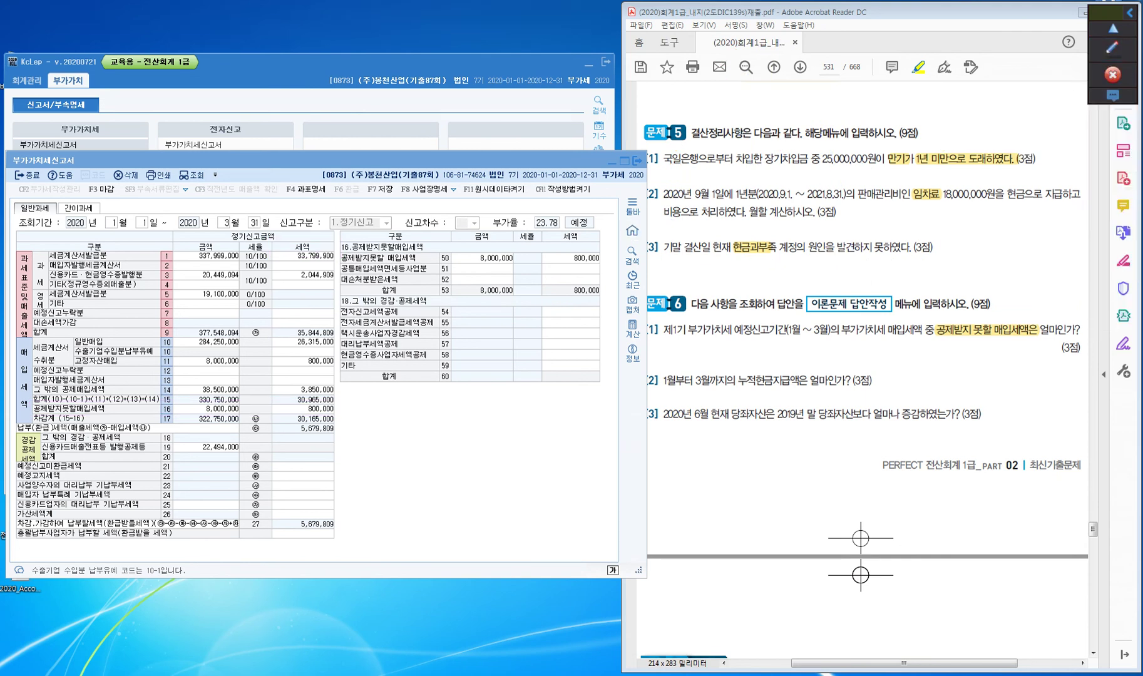
- Close 부가가치세신고서 without saving its data and highlight 누적현금지급액 in question 6 [2] of the exam PDF
{"action": "key", "text": "Escape"}
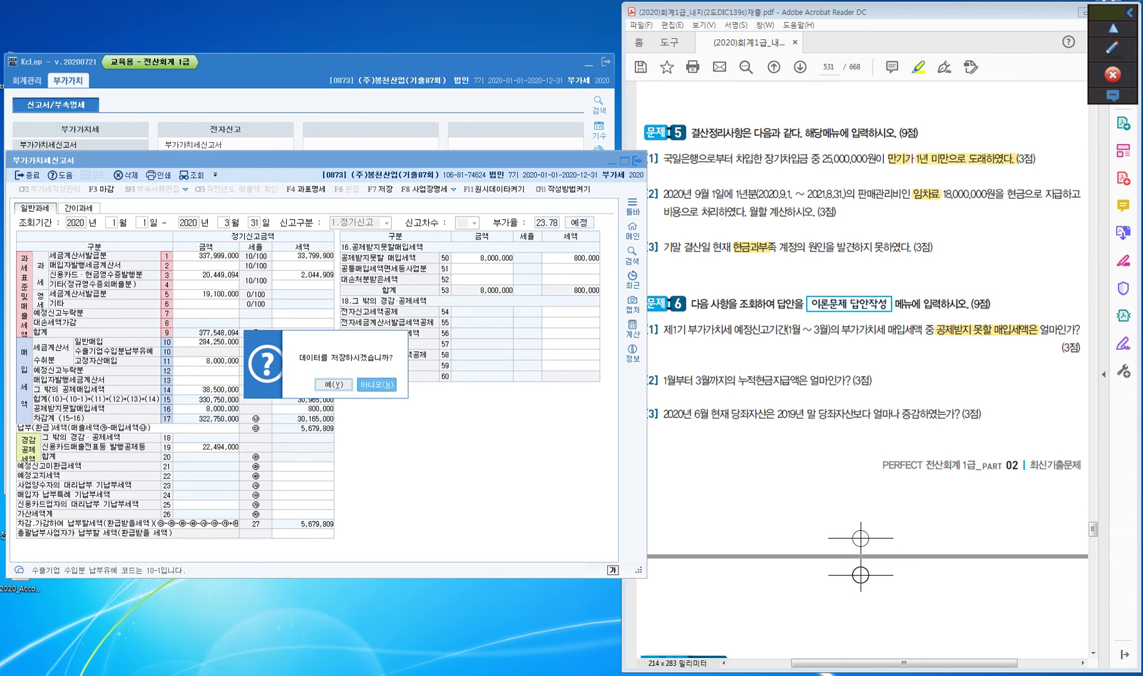
{"action": "key", "text": "Return"}
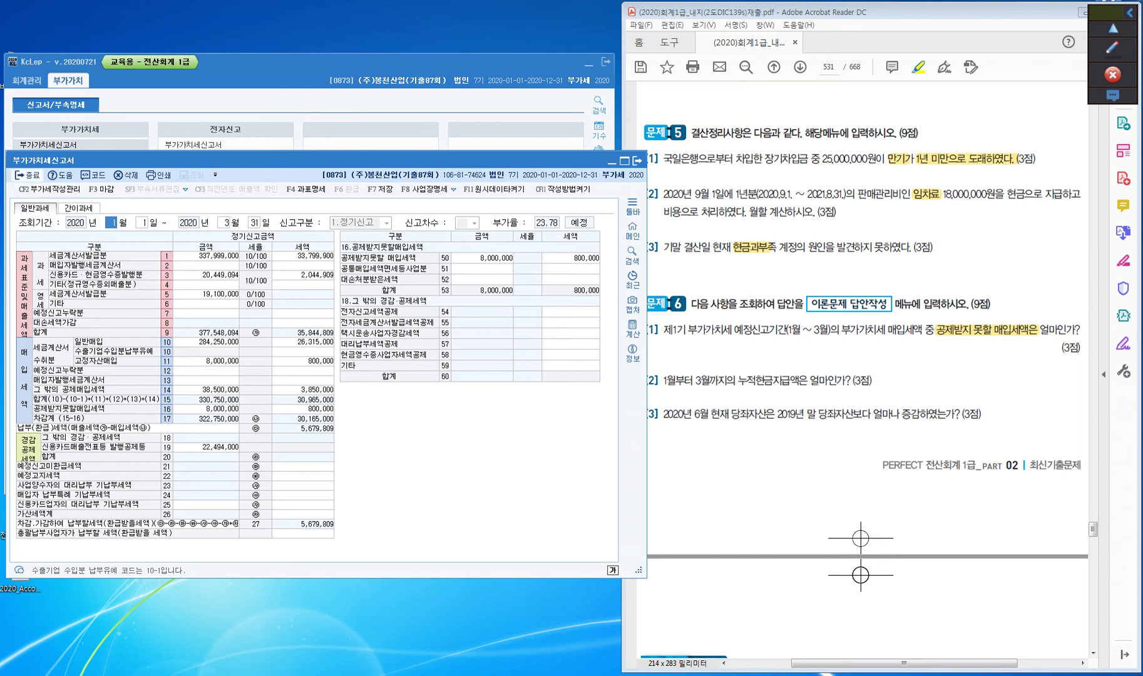
{"action": "key", "text": "Escape"}
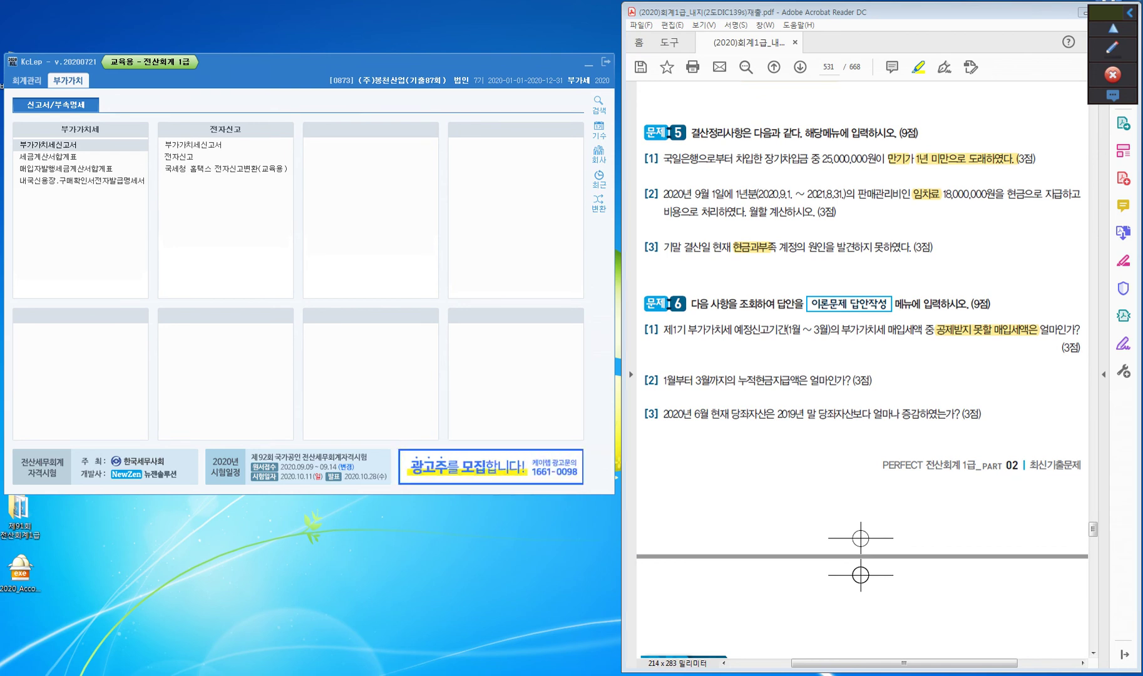
{"action": "left_click_drag", "start_coordinate": [739, 380], "coordinate": [800, 380]}
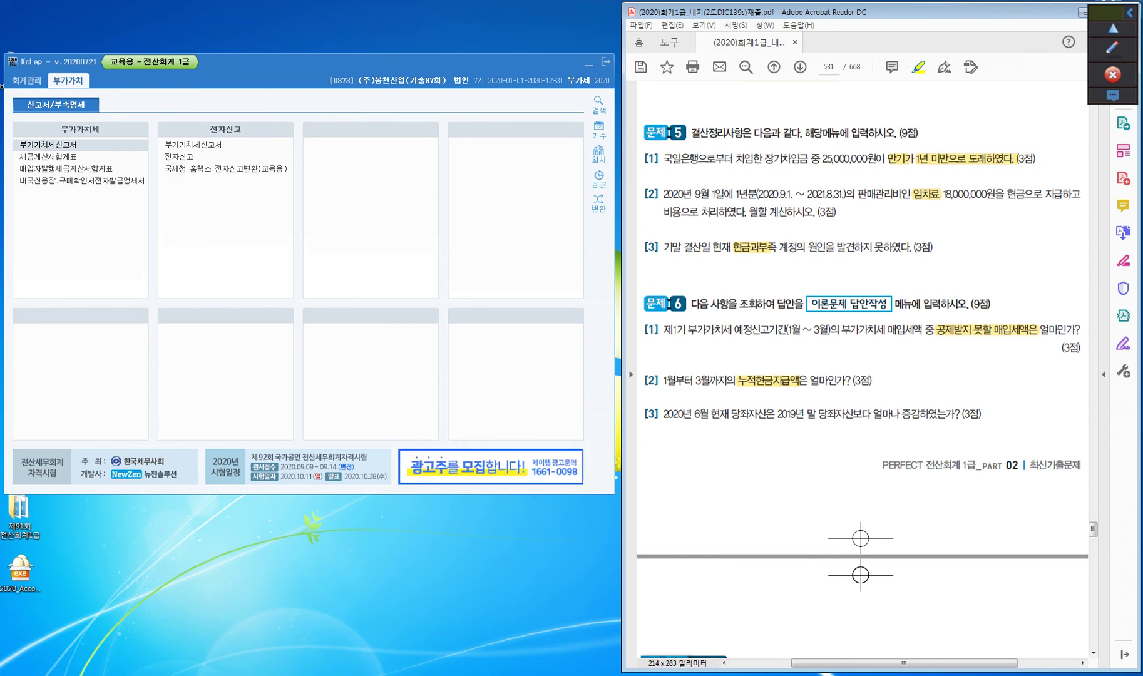
- Look up 현금출납장 for the period from January 1 to March 31, 2020
{"action": "left_click", "coordinate": [26, 80]}
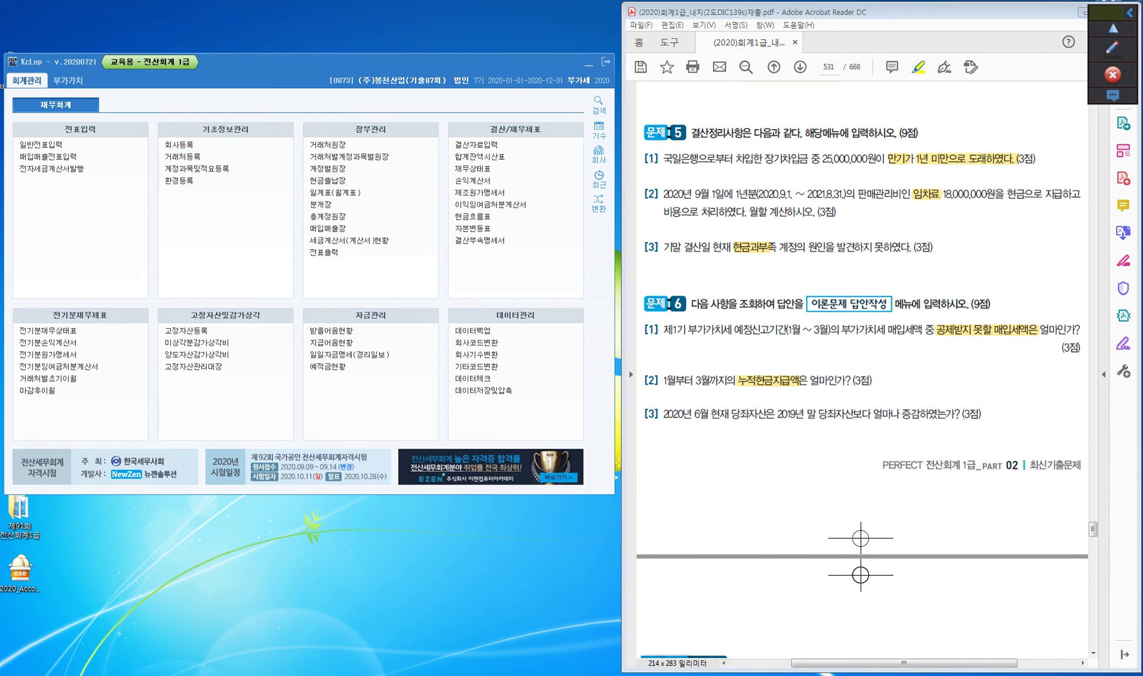
{"action": "left_click", "coordinate": [329, 182]}
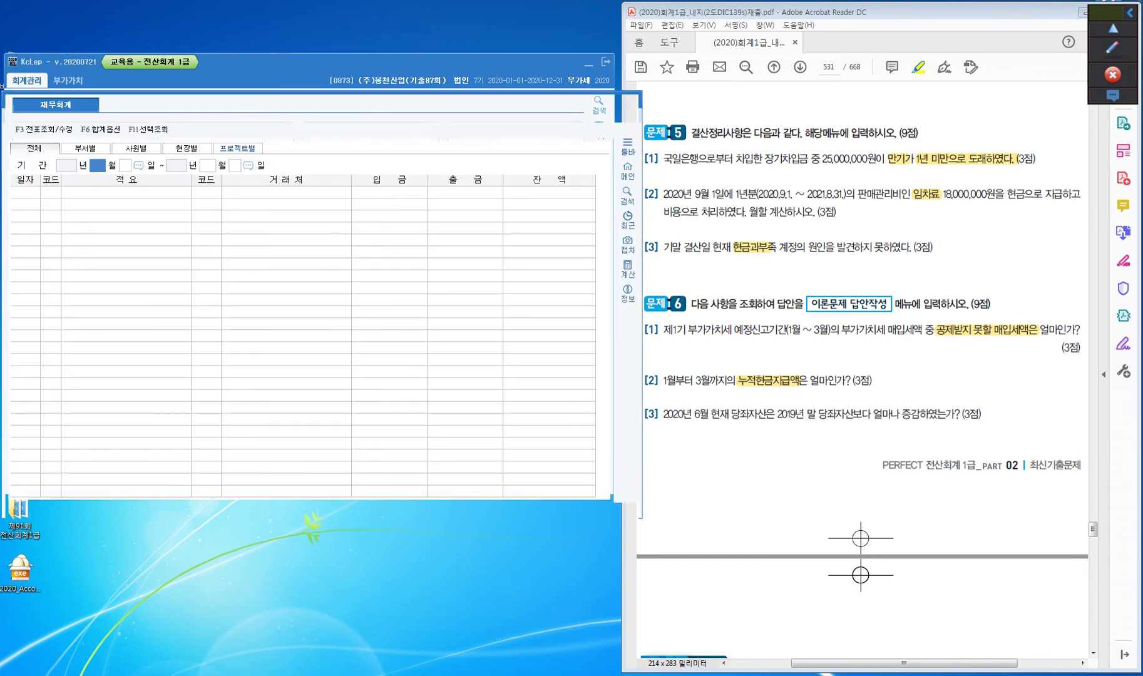
{"action": "type", "text": "1"}
{"action": "key", "text": "Return"}
{"action": "type", "text": "1"}
{"action": "key", "text": "Return"}
{"action": "type", "text": "3"}
{"action": "key", "text": "Return"}
{"action": "key", "text": "Return"}
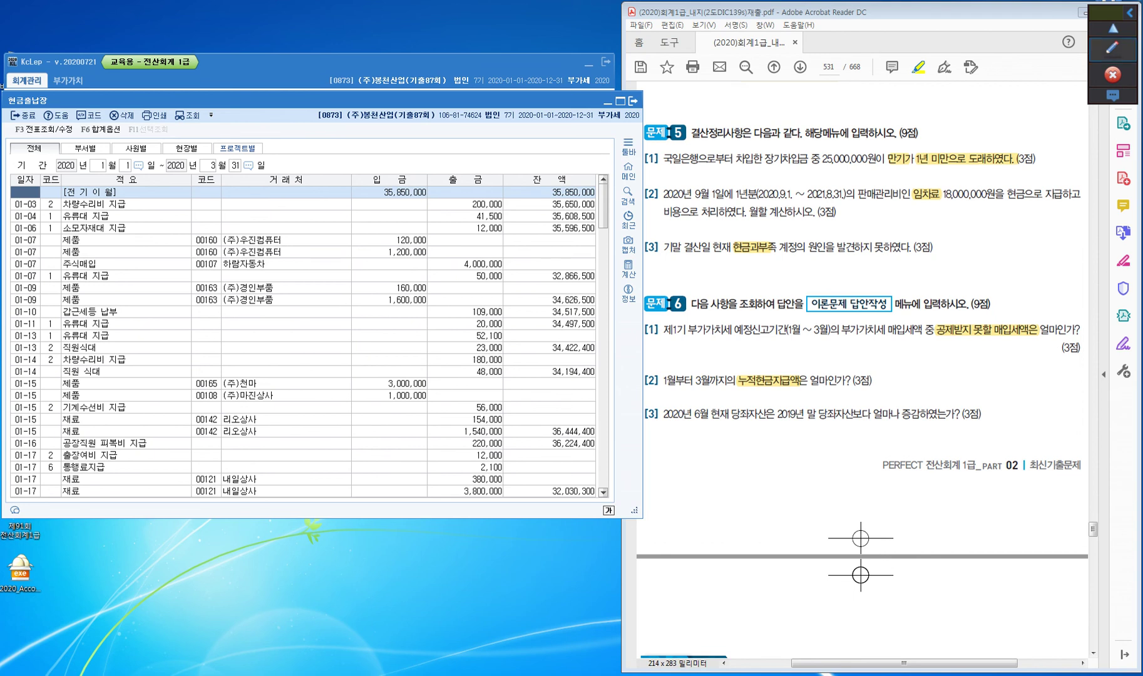
- Outline the 출금 column heading and the 출금 amount in the final 누계 row of 현금출납장 with magenta rectangles
{"action": "left_click", "coordinate": [1112, 47]}
{"action": "left_click", "coordinate": [1112, 100]}
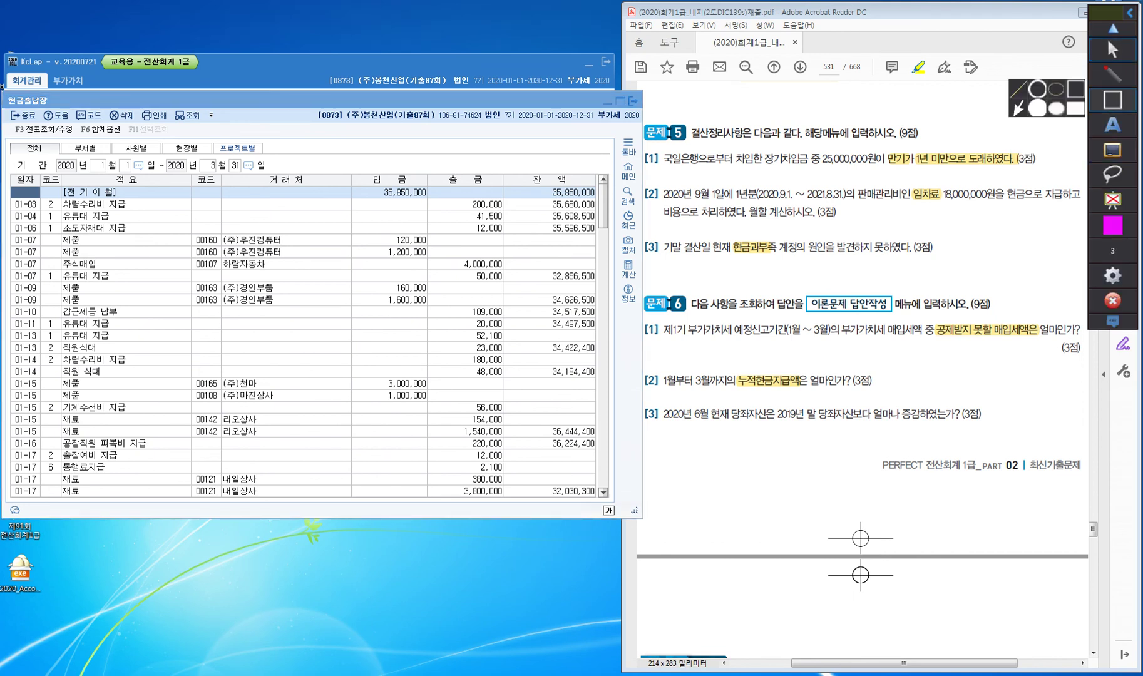
{"action": "mouse_move", "coordinate": [423, 167]}
{"action": "left_mouse_down"}
{"action": "mouse_move", "coordinate": [438, 194]}
{"action": "mouse_move", "coordinate": [509, 188]}
{"action": "left_mouse_up"}
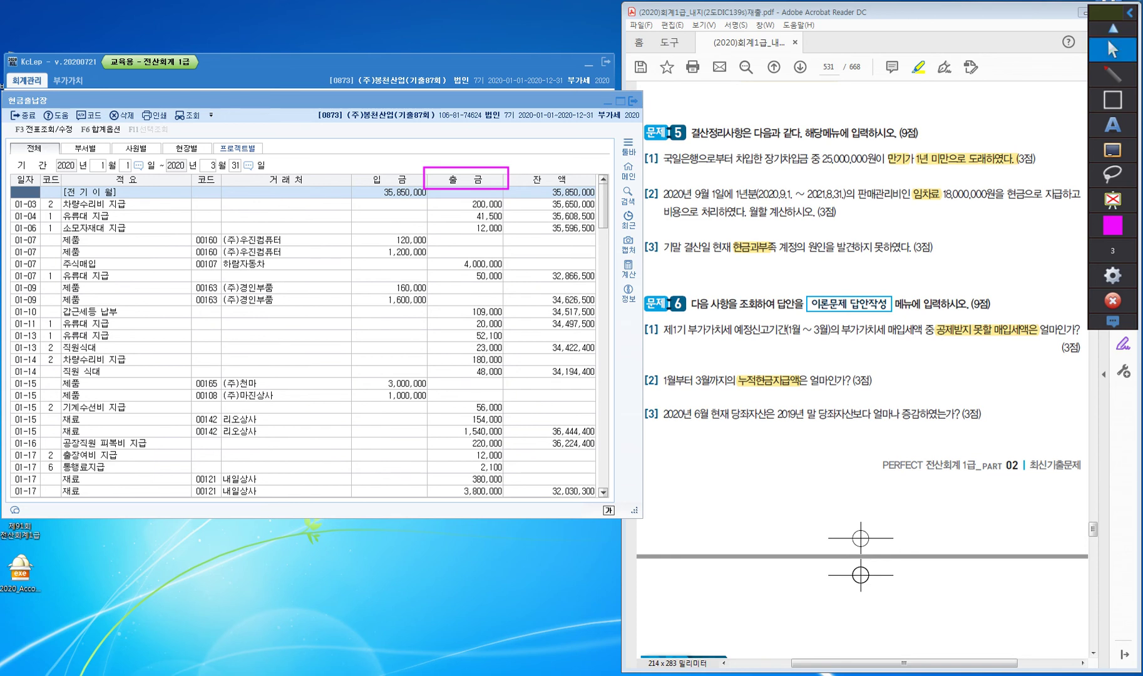
{"action": "left_click", "coordinate": [1112, 50]}
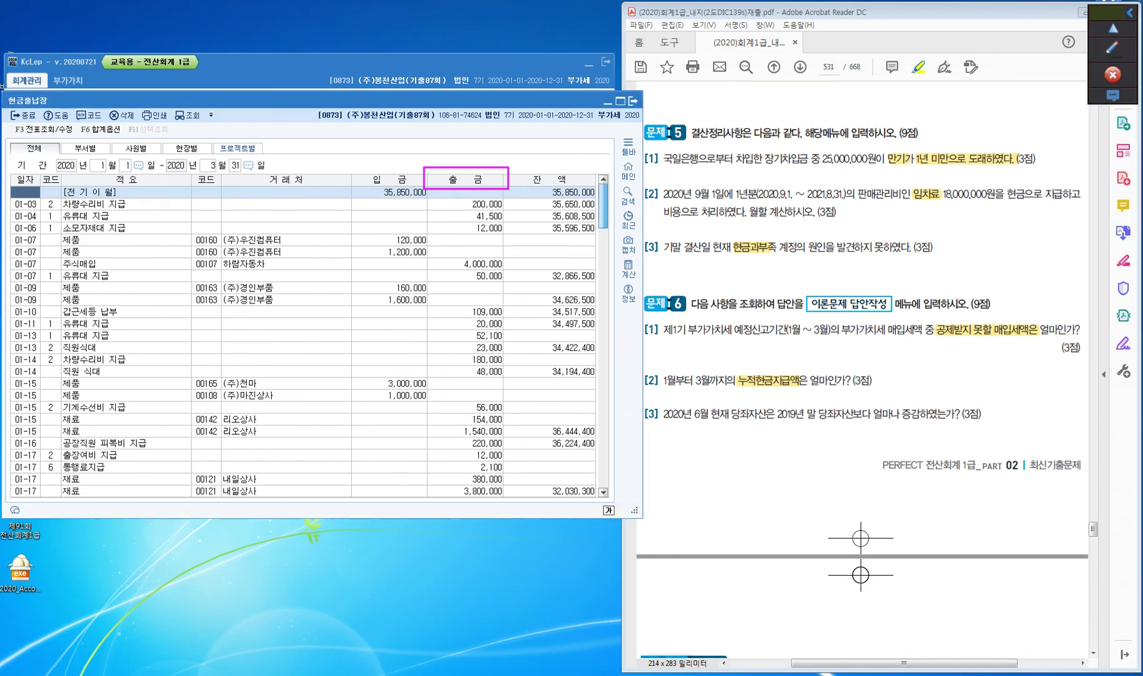
{"action": "scroll", "coordinate": [303, 342], "scroll_direction": "down", "scroll_amount": 20}
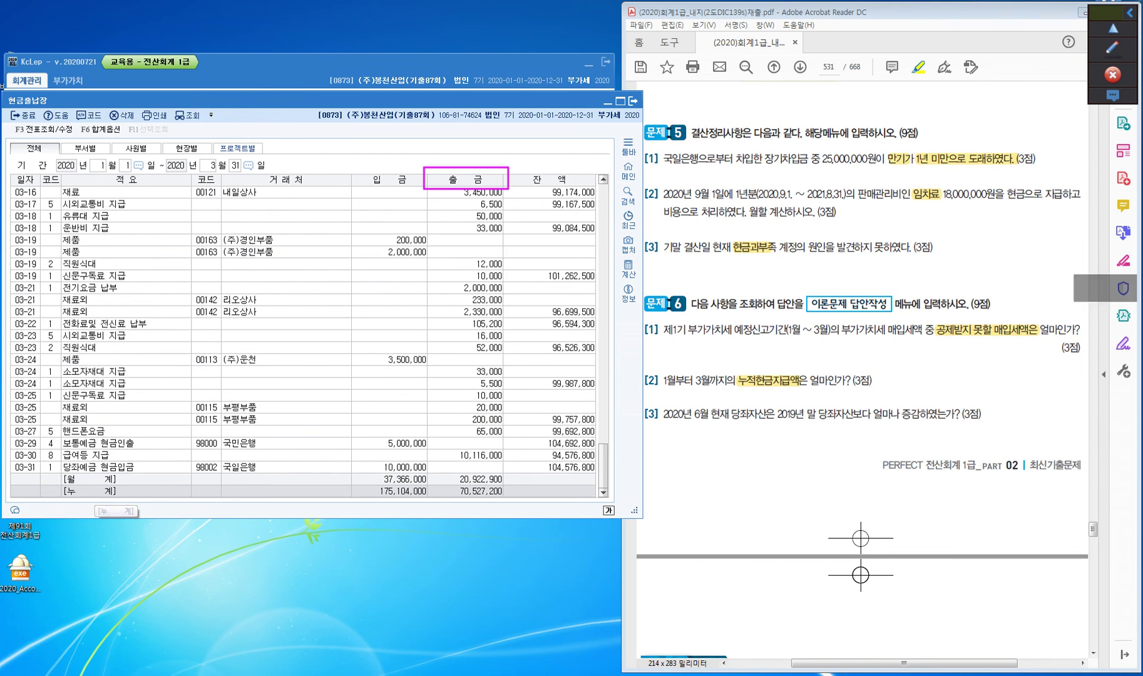
{"action": "left_click", "coordinate": [1112, 47]}
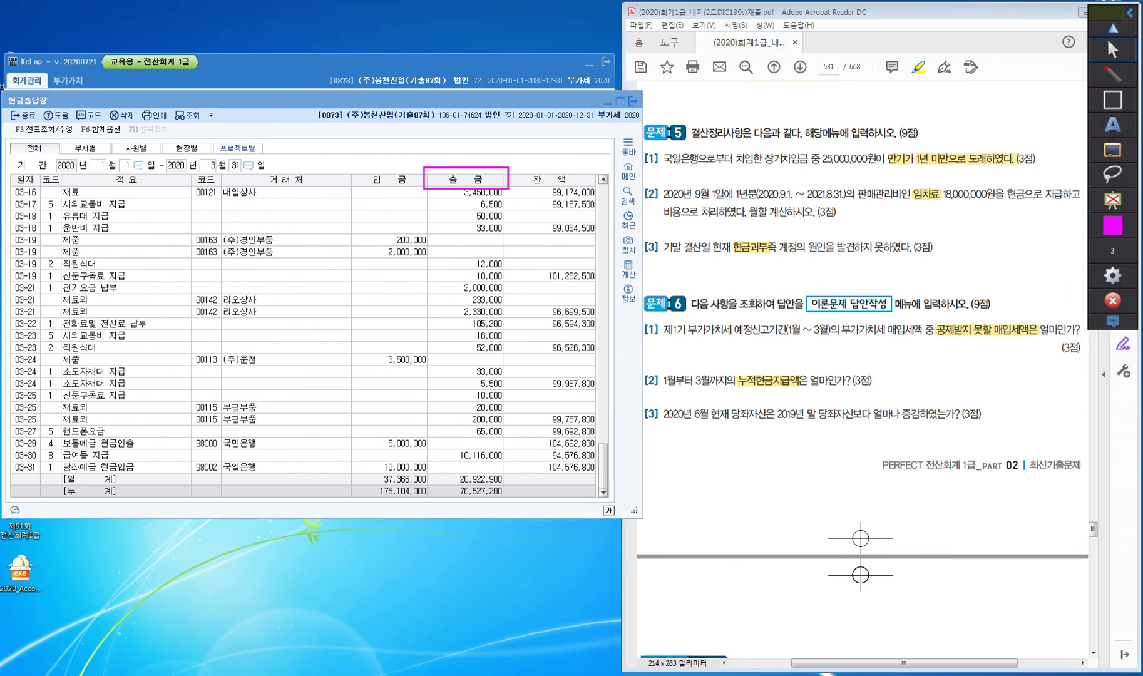
{"action": "left_click", "coordinate": [1112, 99]}
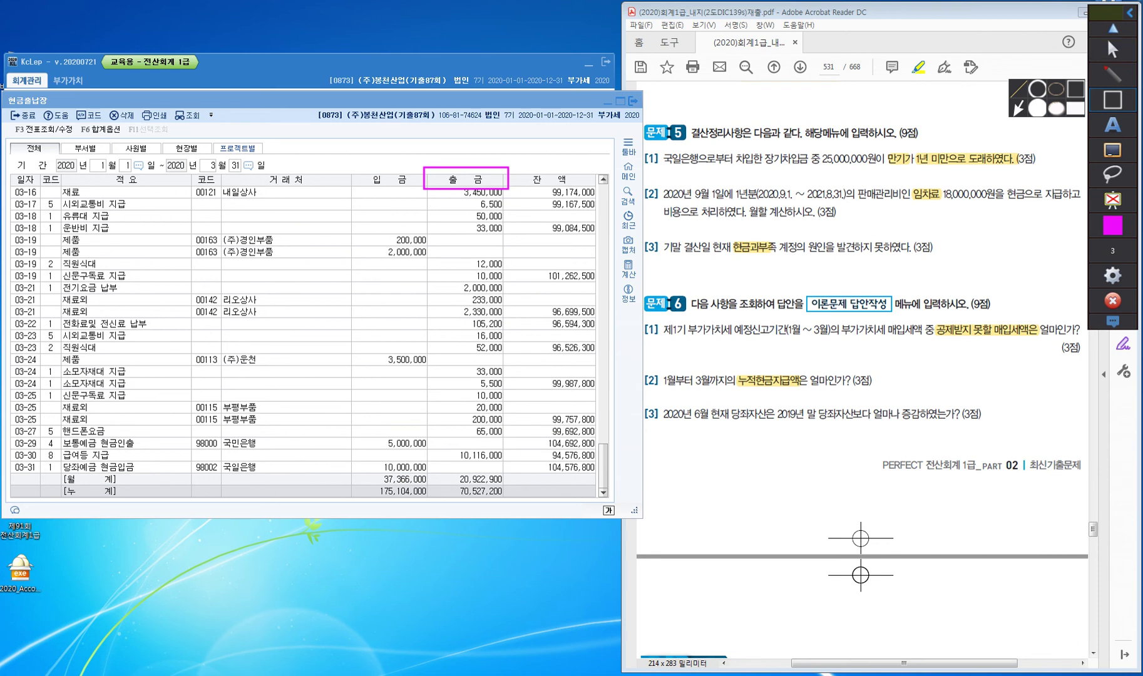
{"action": "left_click_drag", "start_coordinate": [421, 480], "coordinate": [506, 501]}
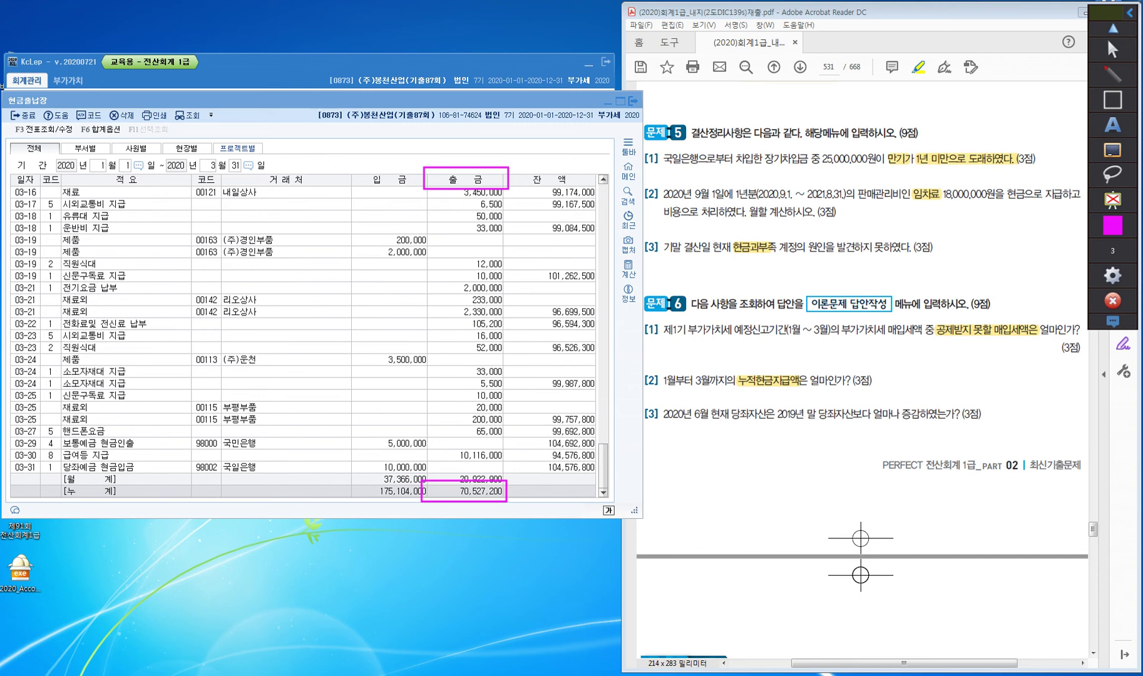
- Erase the drawn rectangles and close 현금출납장
{"action": "left_click", "coordinate": [1113, 150]}
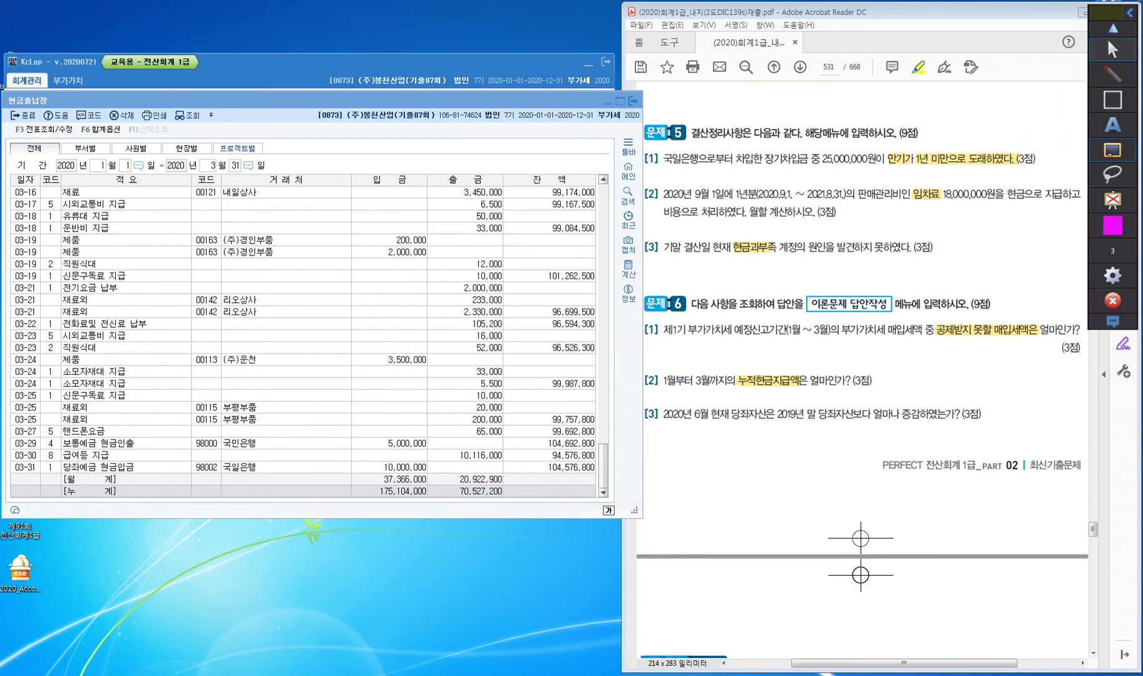
{"action": "left_click", "coordinate": [1112, 49]}
{"action": "key", "text": "Escape"}
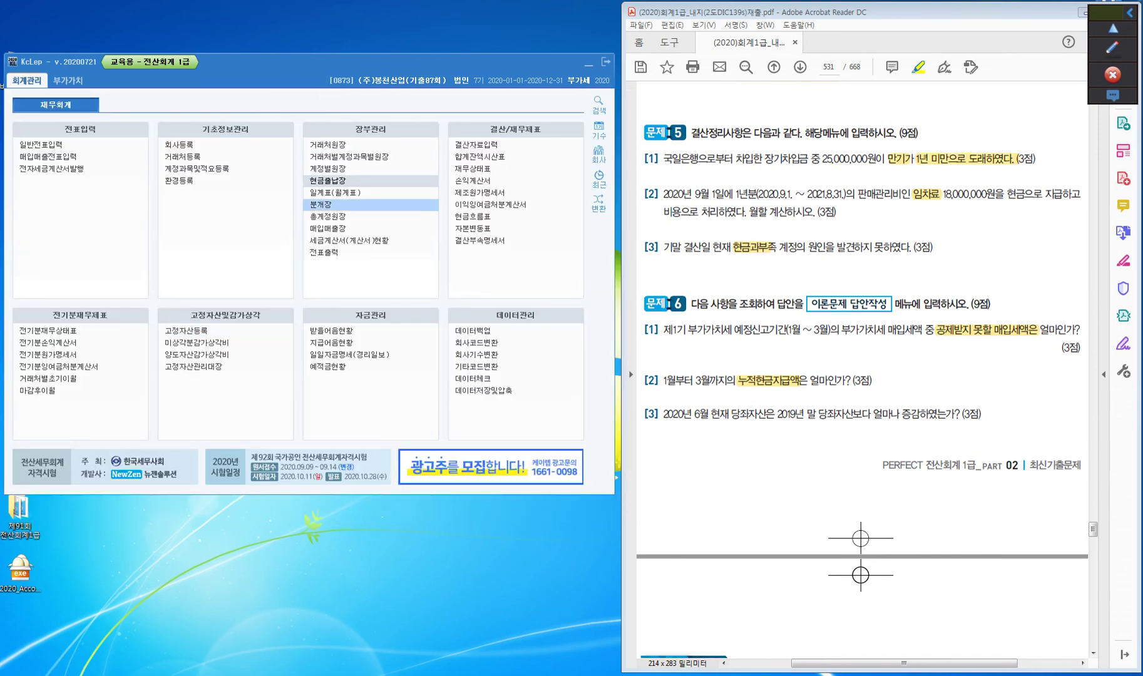
- Look up the 월계표 in 일계표(월계표) for January to March 2020
{"action": "left_click", "coordinate": [334, 192]}
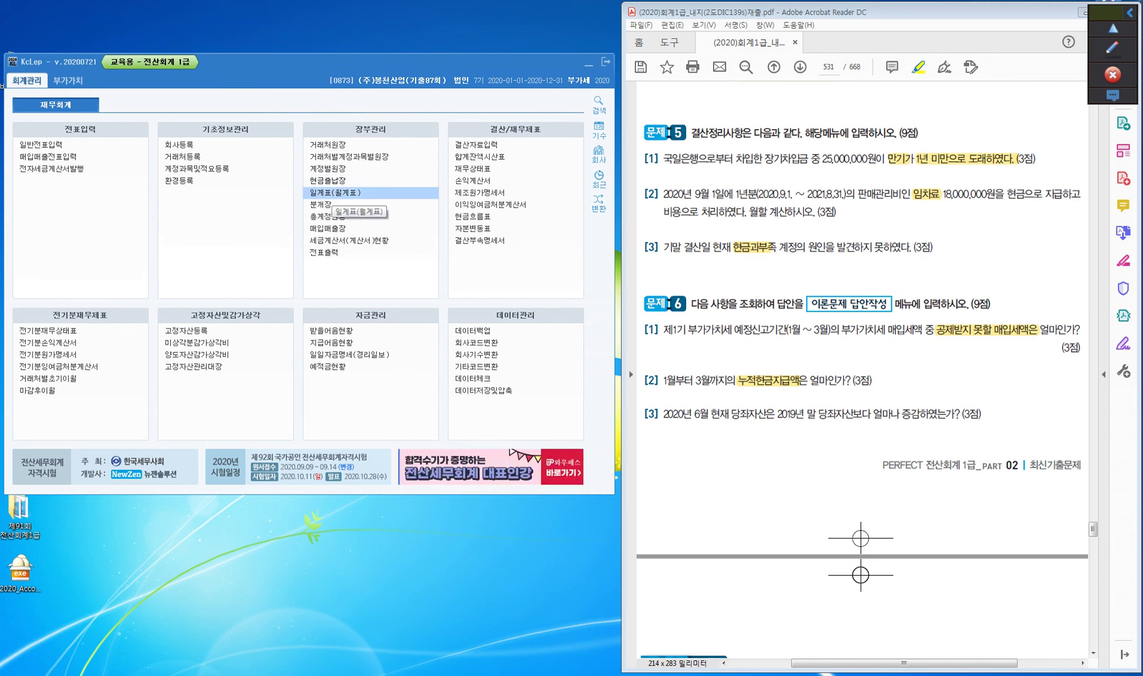
{"action": "key", "text": "Return"}
{"action": "left_click", "coordinate": [64, 167]}
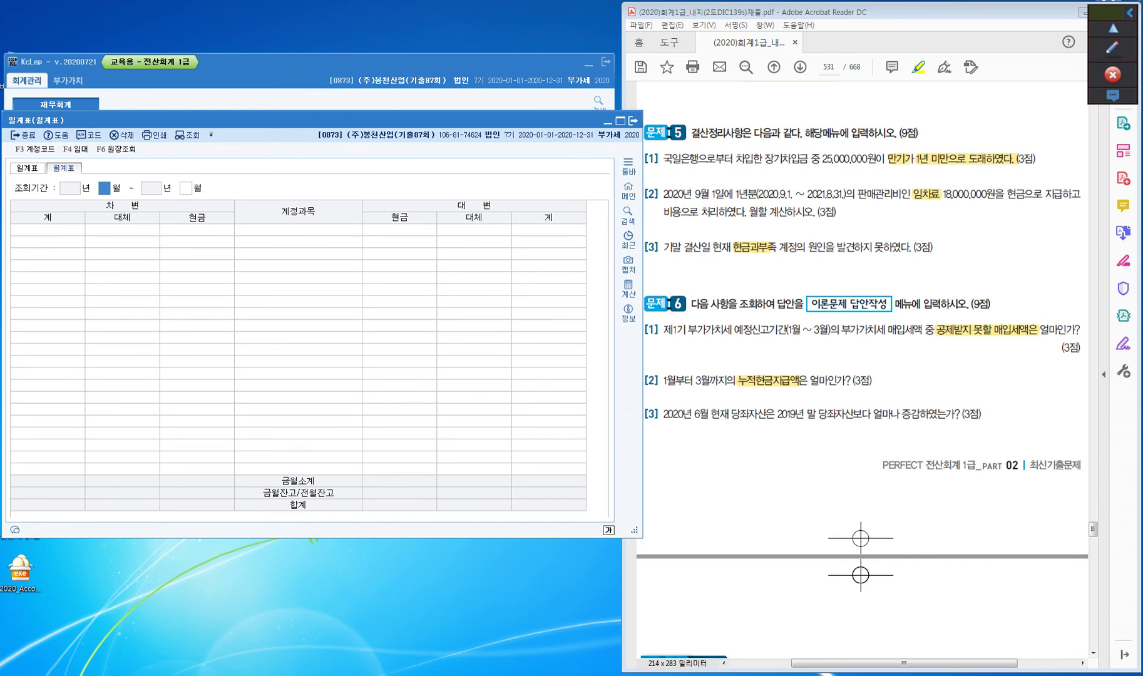
{"action": "type", "text": "1"}
{"action": "key", "text": "Return"}
{"action": "type", "text": "3"}
{"action": "key", "text": "Return"}
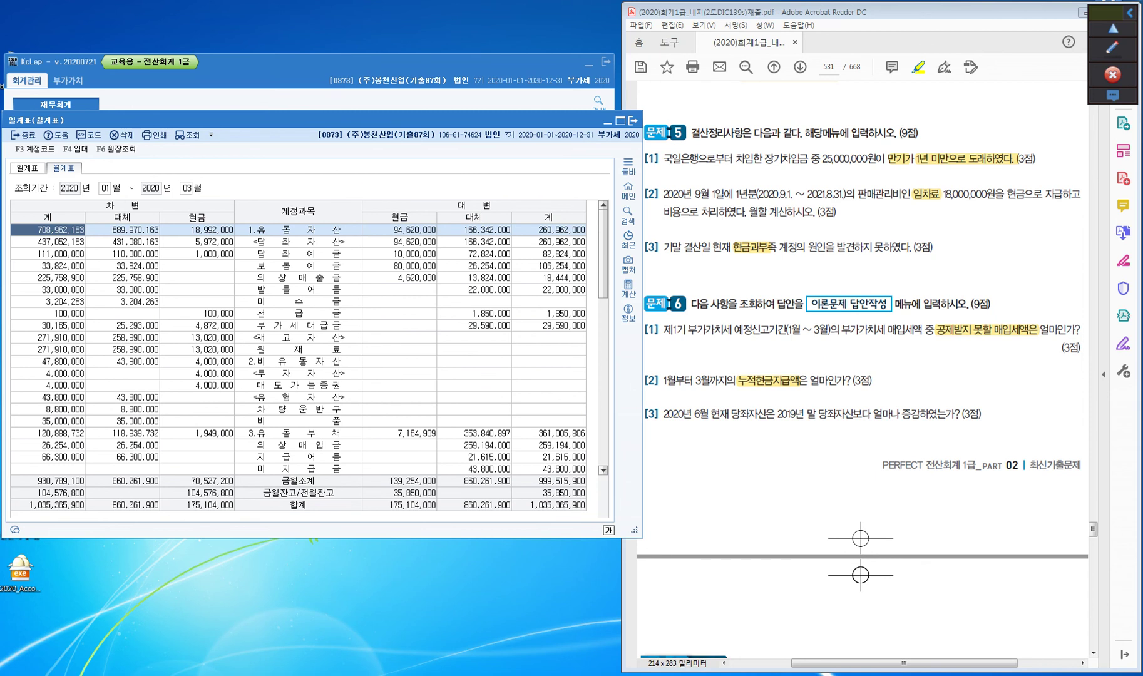
- Outline the debit-side 현금 heading and its 금월소계 amount in 월계표 with magenta rectangles, and erase the marks
{"action": "left_click", "coordinate": [1112, 47]}
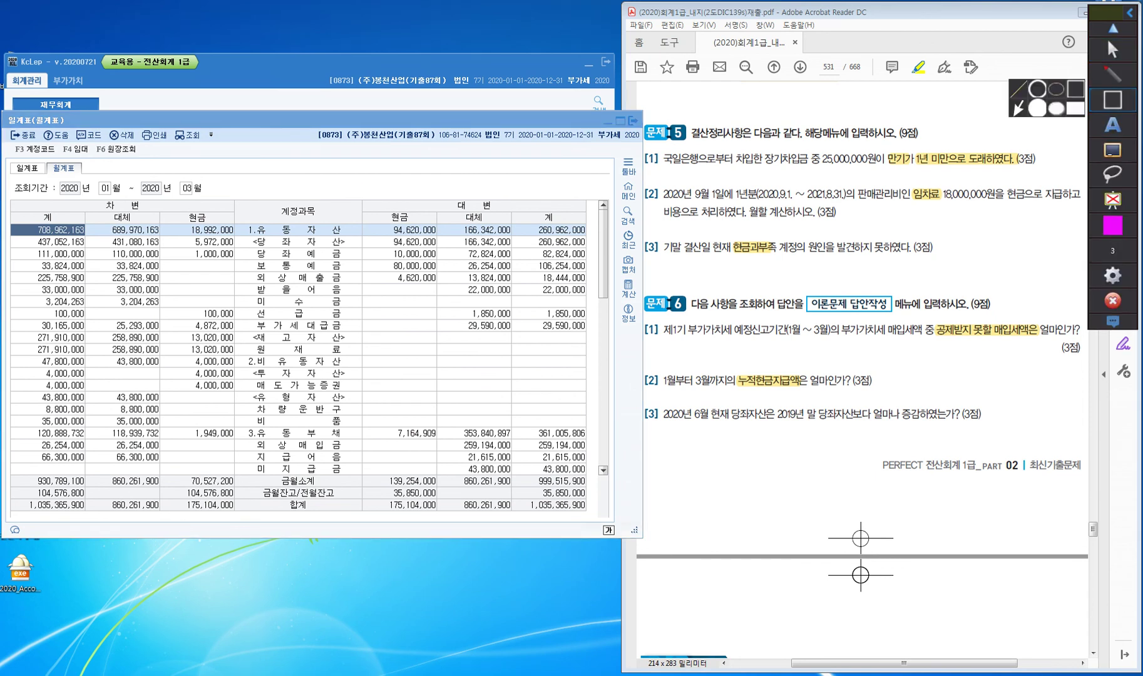
{"action": "left_click_drag", "start_coordinate": [155, 204], "coordinate": [240, 228]}
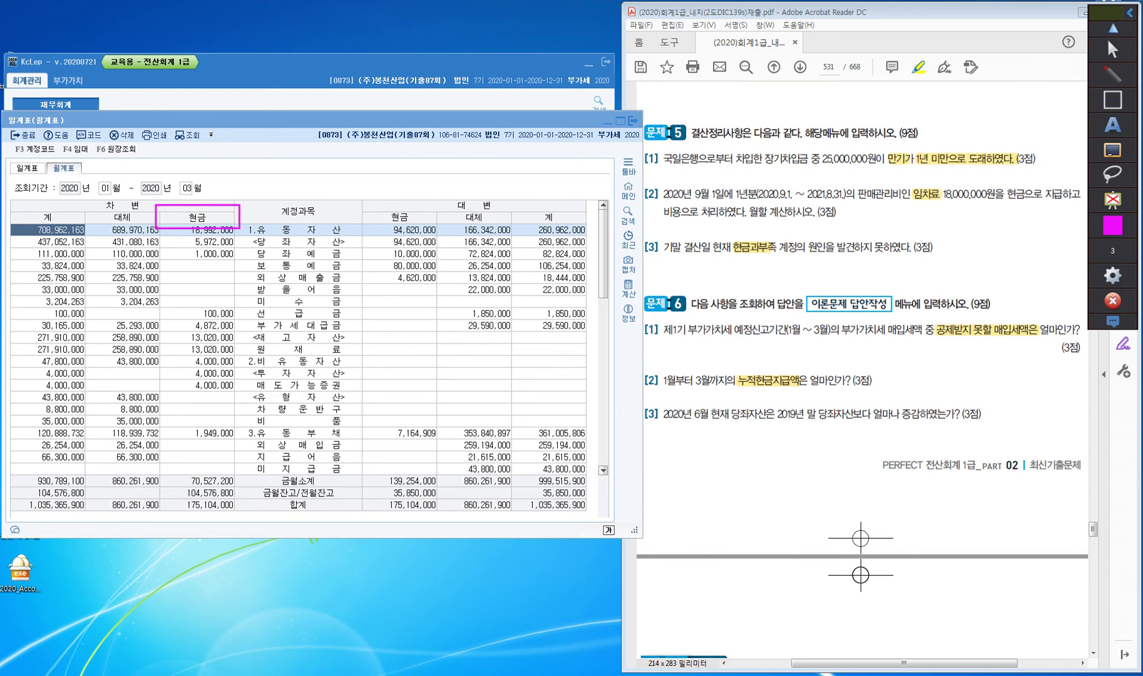
{"action": "mouse_move", "coordinate": [155, 470]}
{"action": "left_mouse_down"}
{"action": "mouse_move", "coordinate": [159, 491]}
{"action": "mouse_move", "coordinate": [362, 492]}
{"action": "left_mouse_up"}
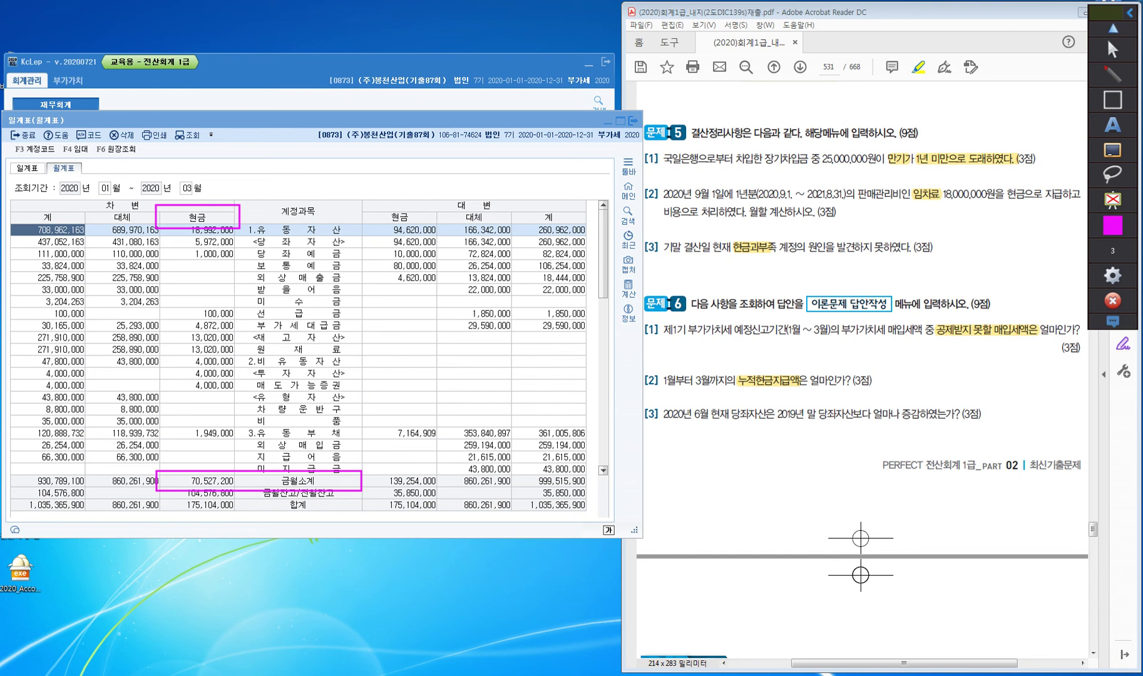
{"action": "mouse_move", "coordinate": [1110, 99]}
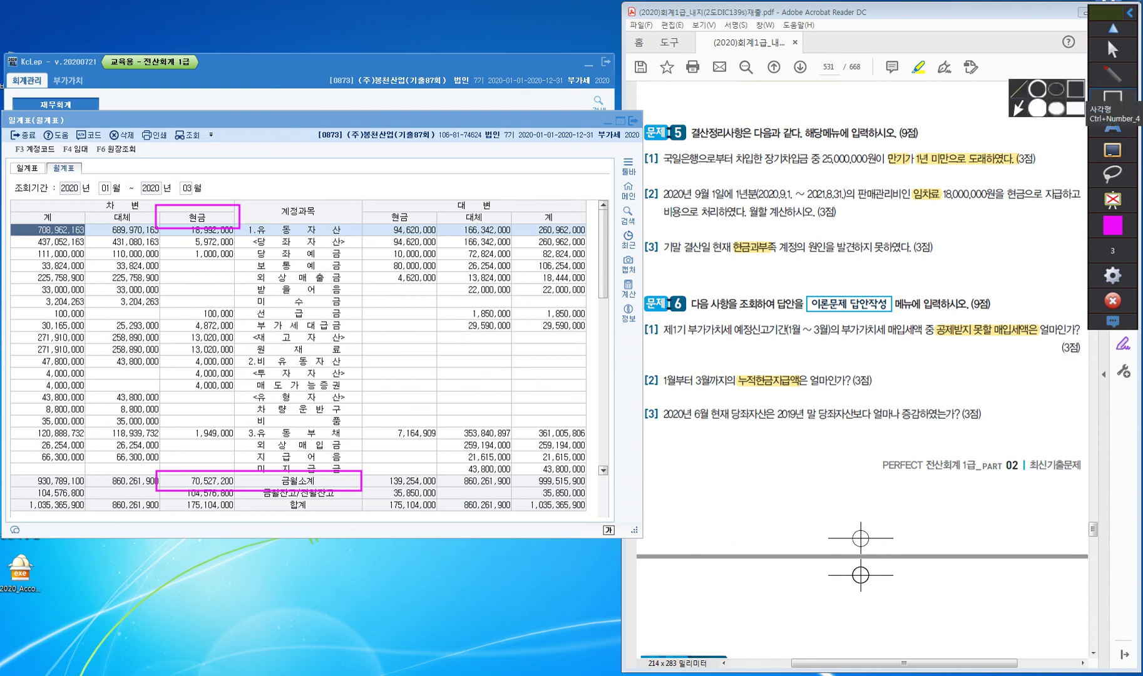
{"action": "left_click", "coordinate": [1112, 150]}
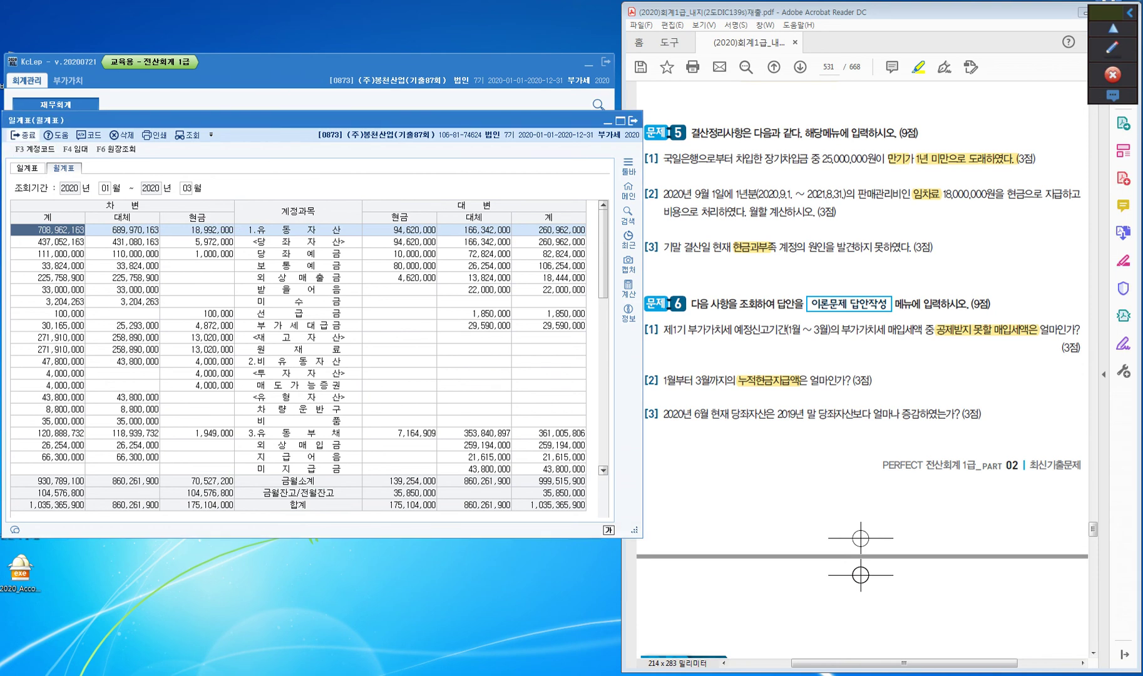
- Close 월계표 and highlight 당좌자산 and 증감 in question 6 item [3] of the exam PDF
{"action": "left_click", "coordinate": [23, 134]}
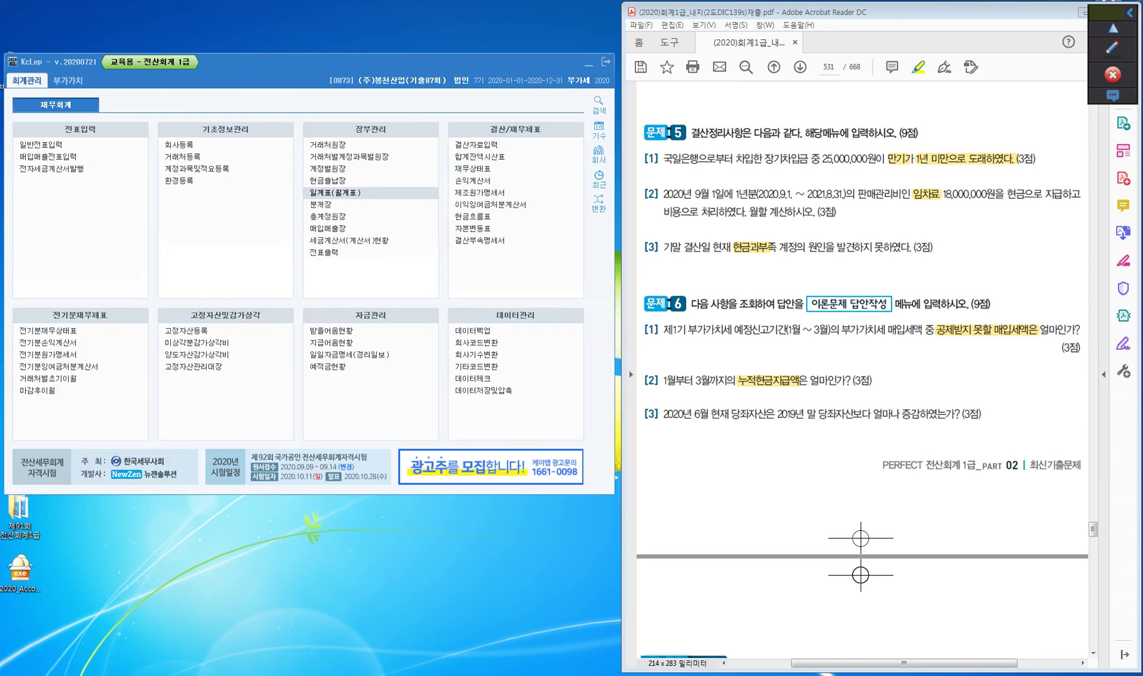
{"action": "left_click_drag", "start_coordinate": [730, 414], "coordinate": [768, 414]}
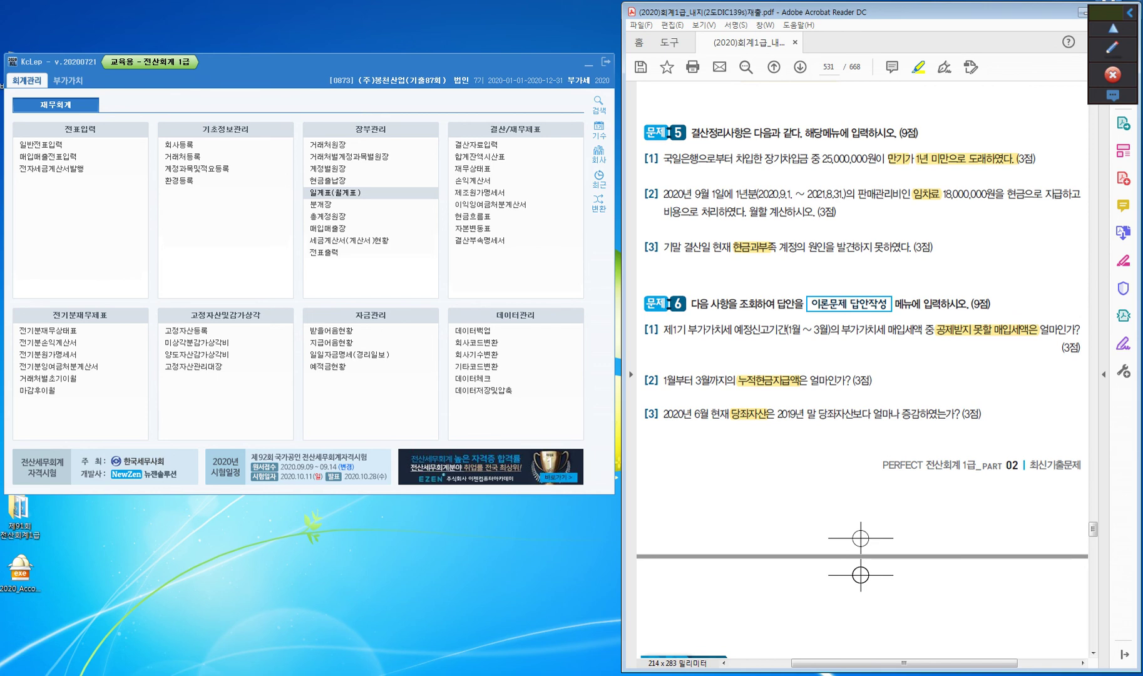
{"action": "left_click_drag", "start_coordinate": [901, 414], "coordinate": [921, 414]}
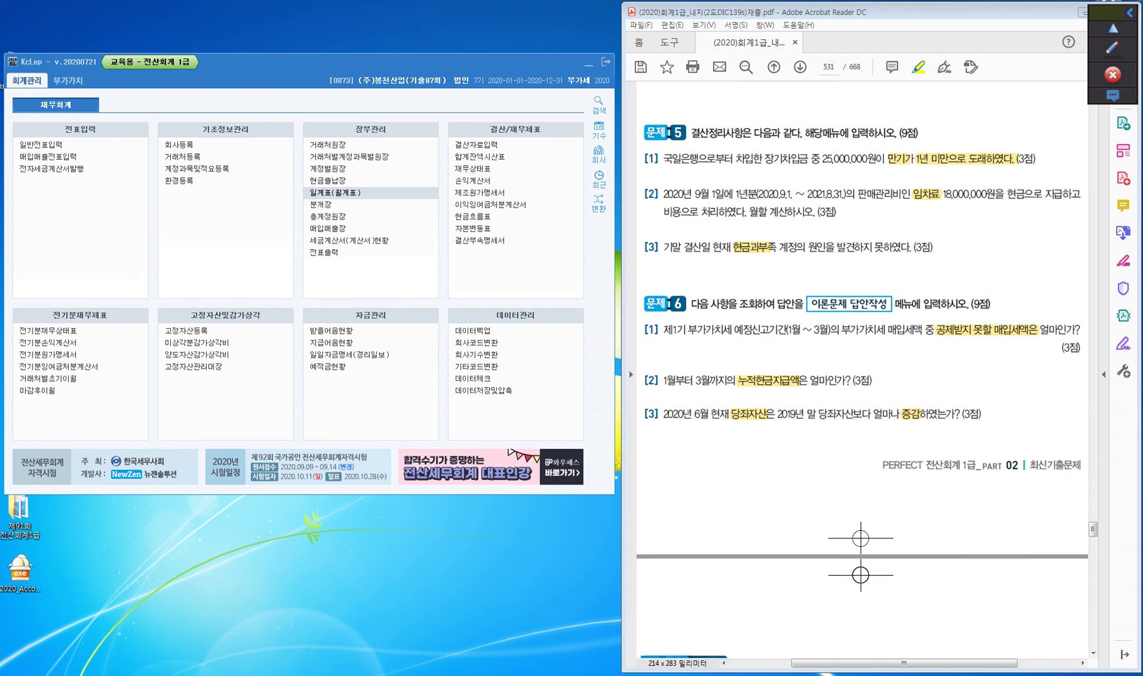
- Look up 재무상태표 for June 2020 and select the 당좌자산 row
{"action": "left_click", "coordinate": [482, 169]}
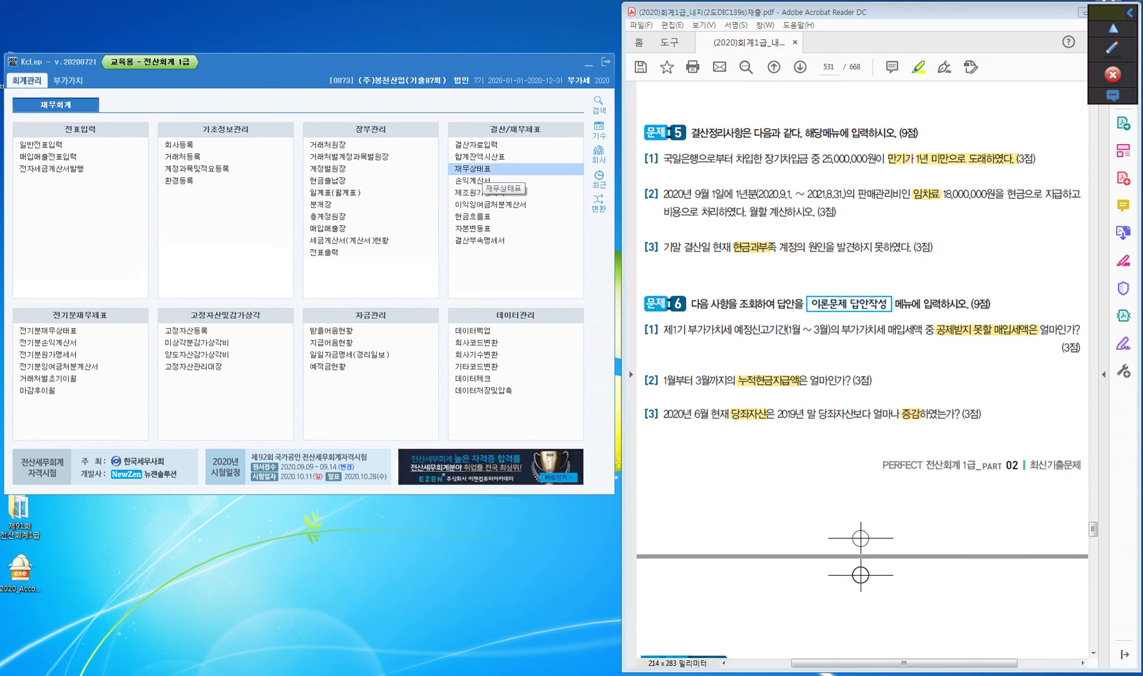
{"action": "left_click", "coordinate": [482, 169]}
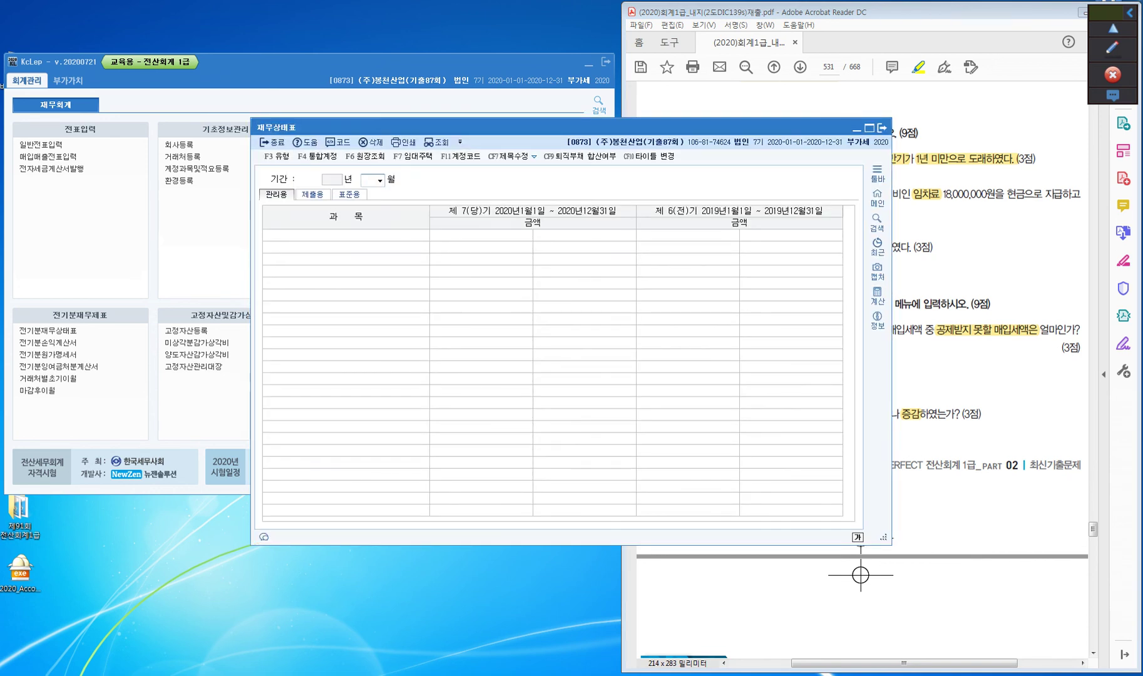
{"action": "left_click_drag", "start_coordinate": [457, 127], "coordinate": [213, 131]}
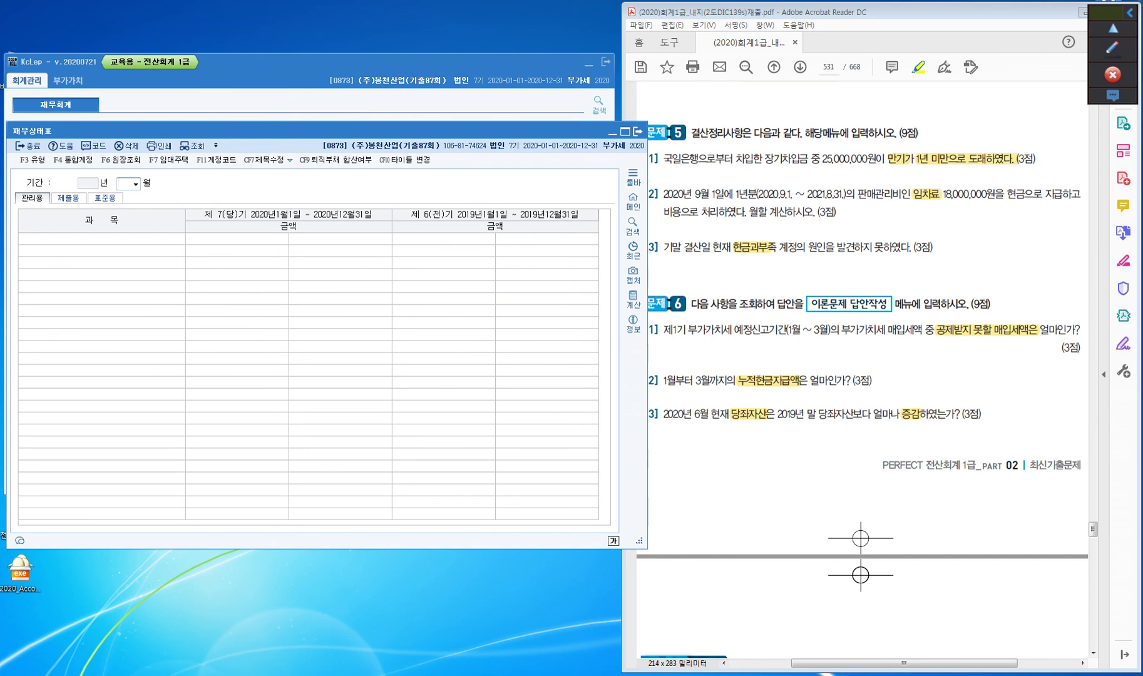
{"action": "type", "text": "06"}
{"action": "key", "text": "Return"}
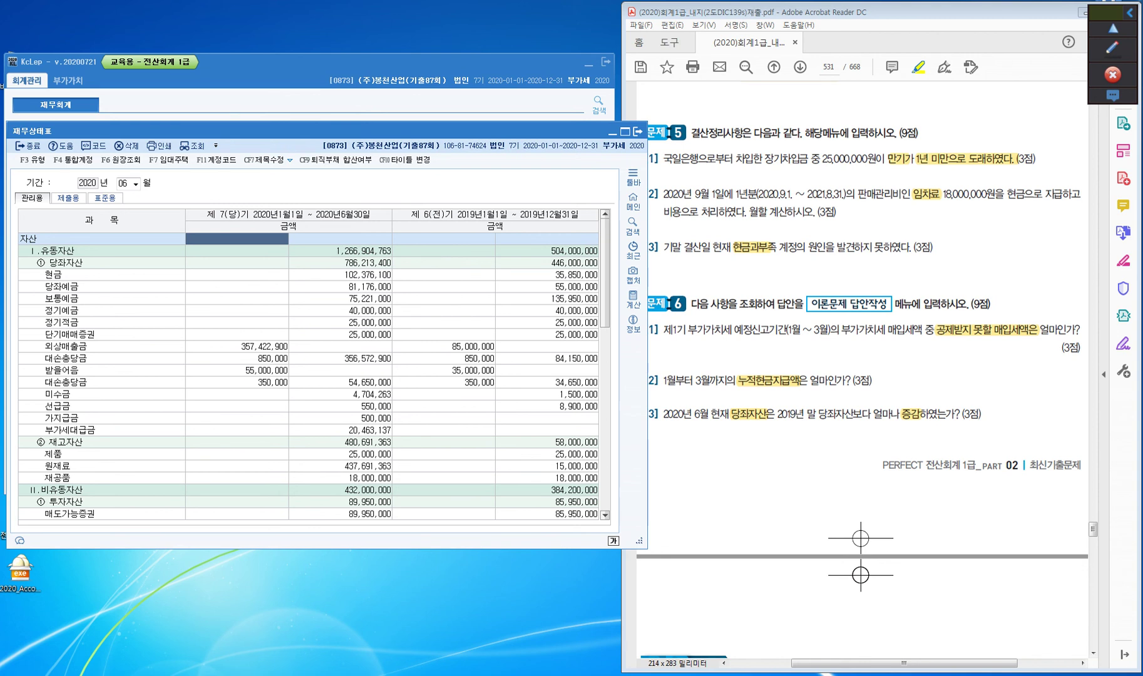
{"action": "left_click", "coordinate": [237, 263]}
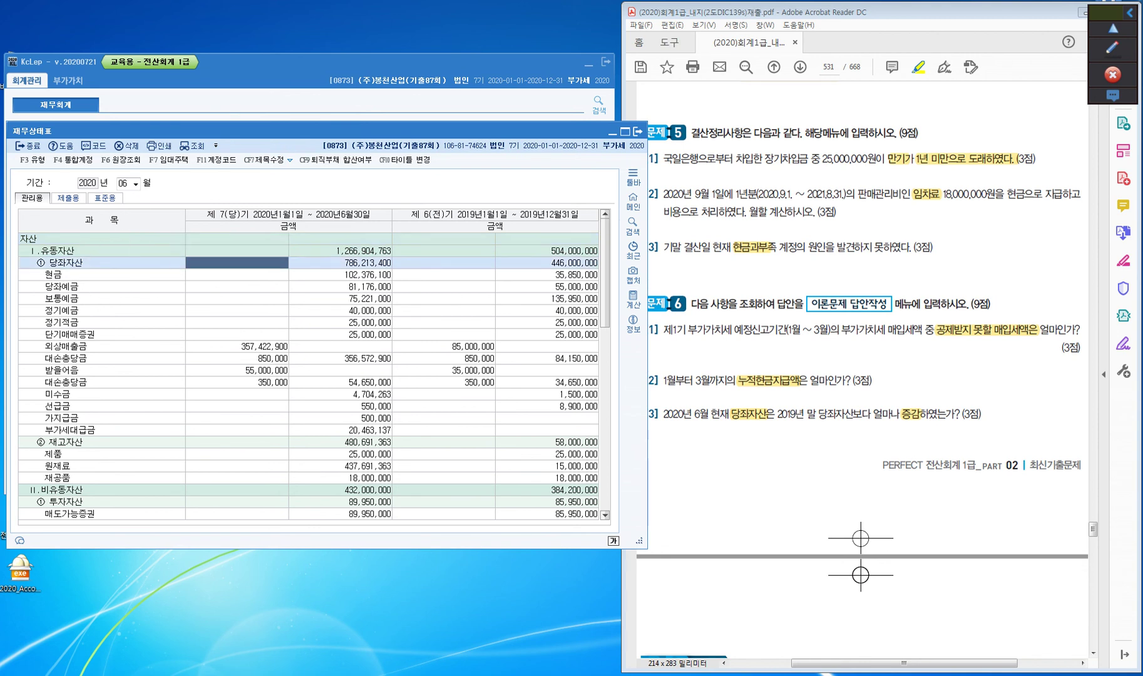
- Outline the 당좌자산 row across both periods in 재무상태표 with a magenta rectangle
{"action": "left_click", "coordinate": [1113, 47]}
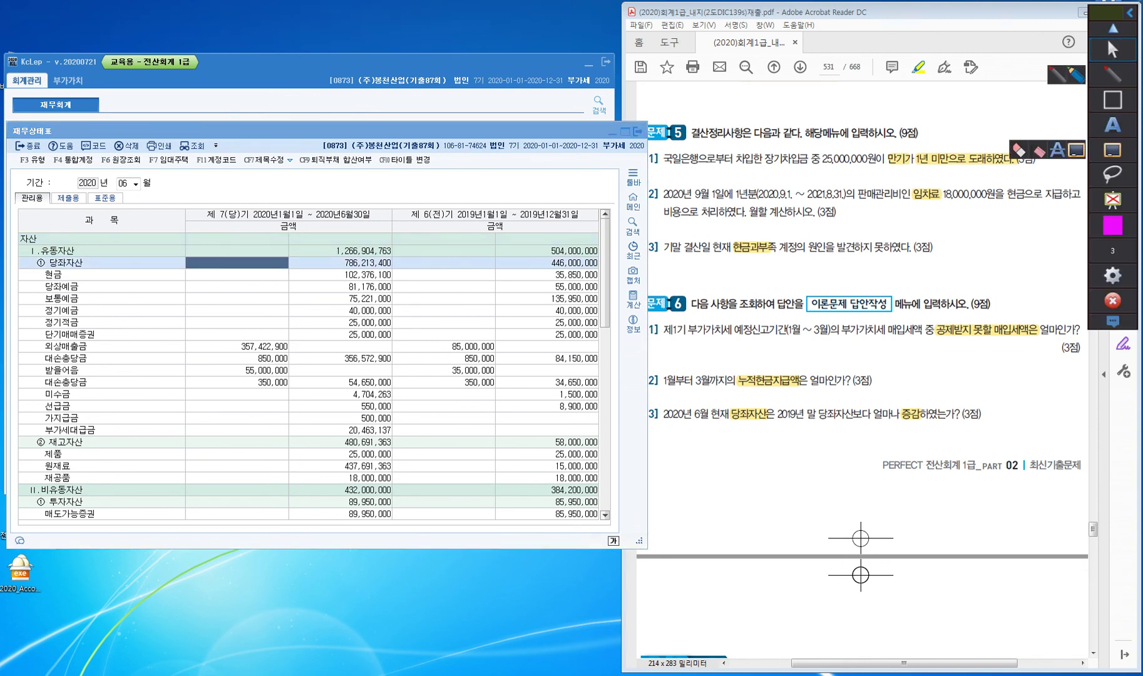
{"action": "left_click", "coordinate": [1112, 100]}
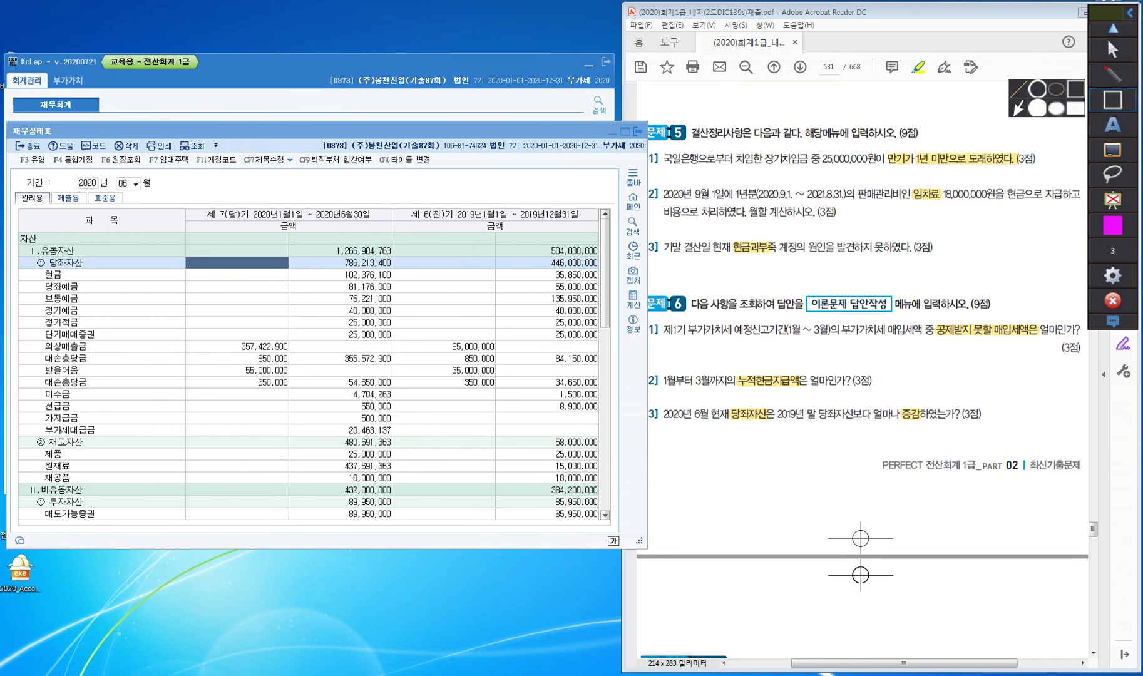
{"action": "mouse_move", "coordinate": [20, 251]}
{"action": "left_mouse_down"}
{"action": "mouse_move", "coordinate": [94, 279]}
{"action": "mouse_move", "coordinate": [601, 271]}
{"action": "left_mouse_up"}
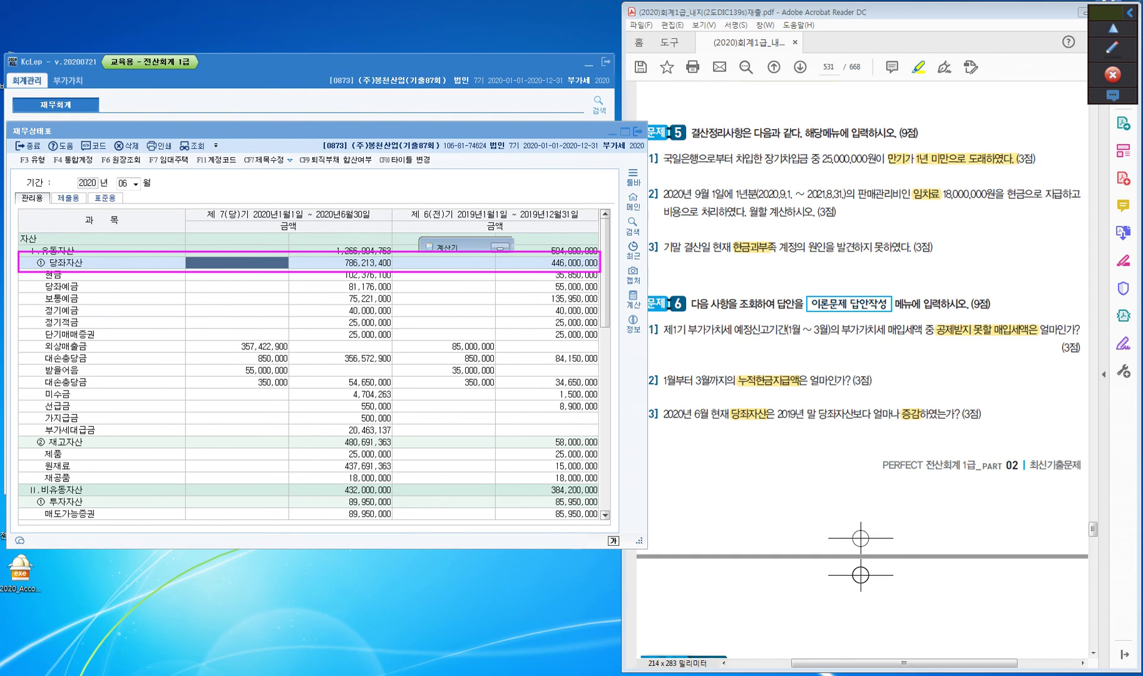
- Calculate 786213400 minus 446000000 in the calculator, placed over the exam PDF, and minimize it
{"action": "left_click_drag", "start_coordinate": [451, 247], "coordinate": [785, 90]}
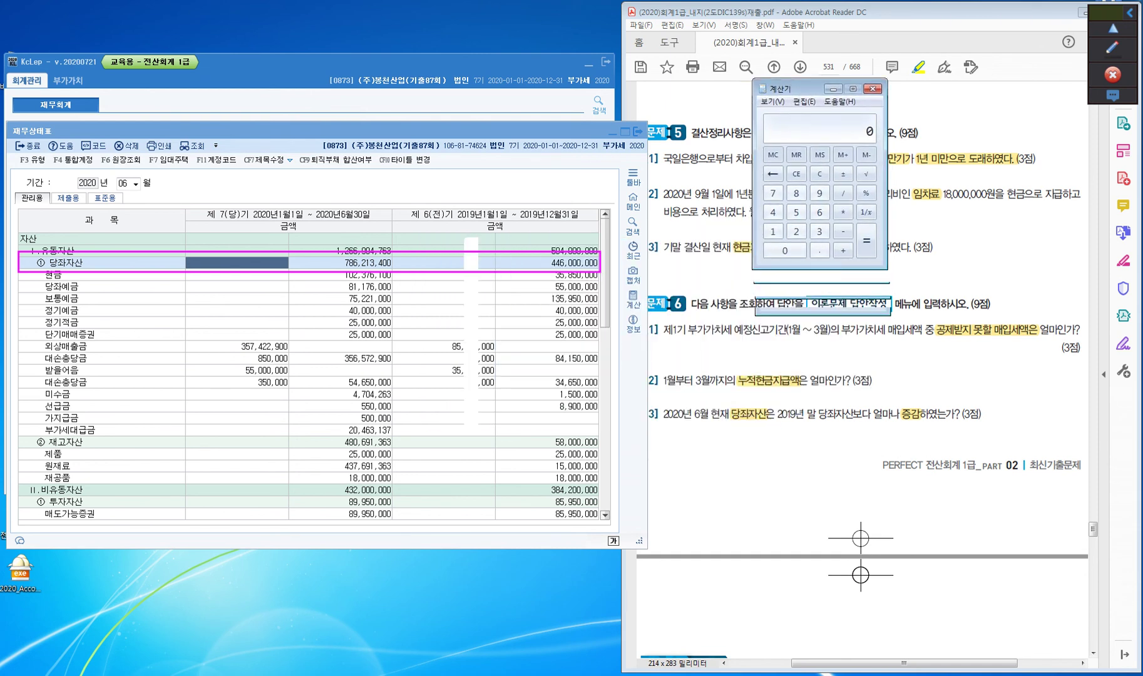
{"action": "type", "text": "78621"}
{"action": "type", "text": "3400 "}
{"action": "type", "text": "- "}
{"action": "type", "text": "446,"}
{"action": "type", "text": "000,000"}
{"action": "key", "text": "Return"}
{"action": "left_click", "coordinate": [792, 139]}
{"action": "left_click", "coordinate": [833, 88]}
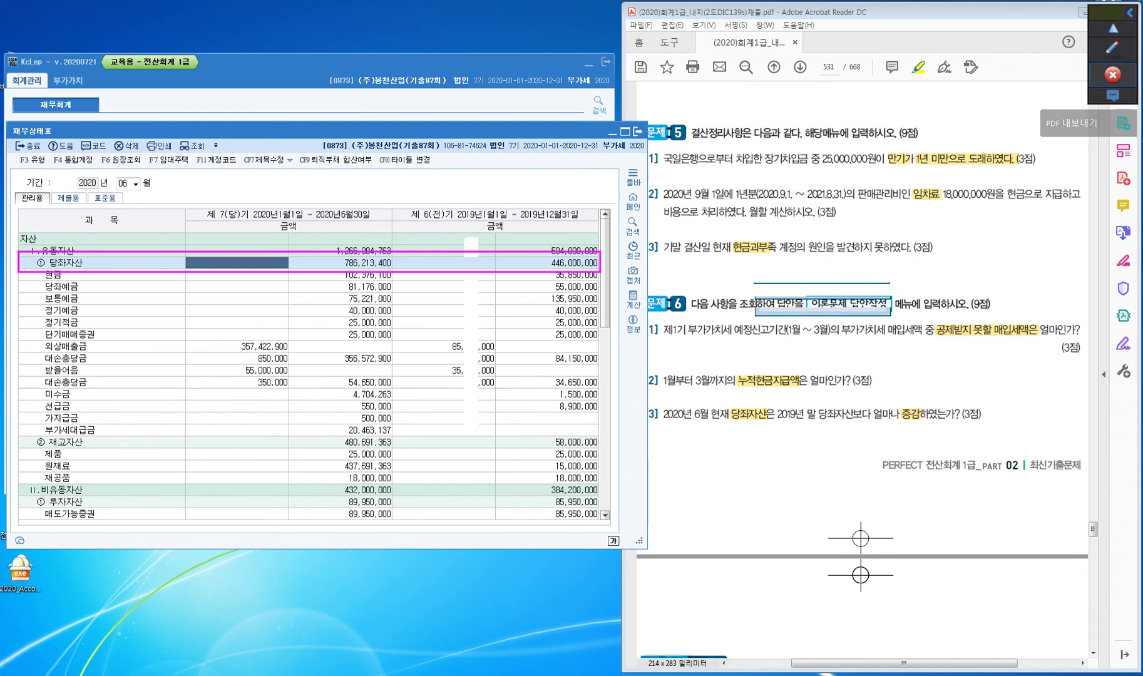
- Erase the magenta rectangle and close 재무상태표
{"action": "left_click", "coordinate": [1107, 38]}
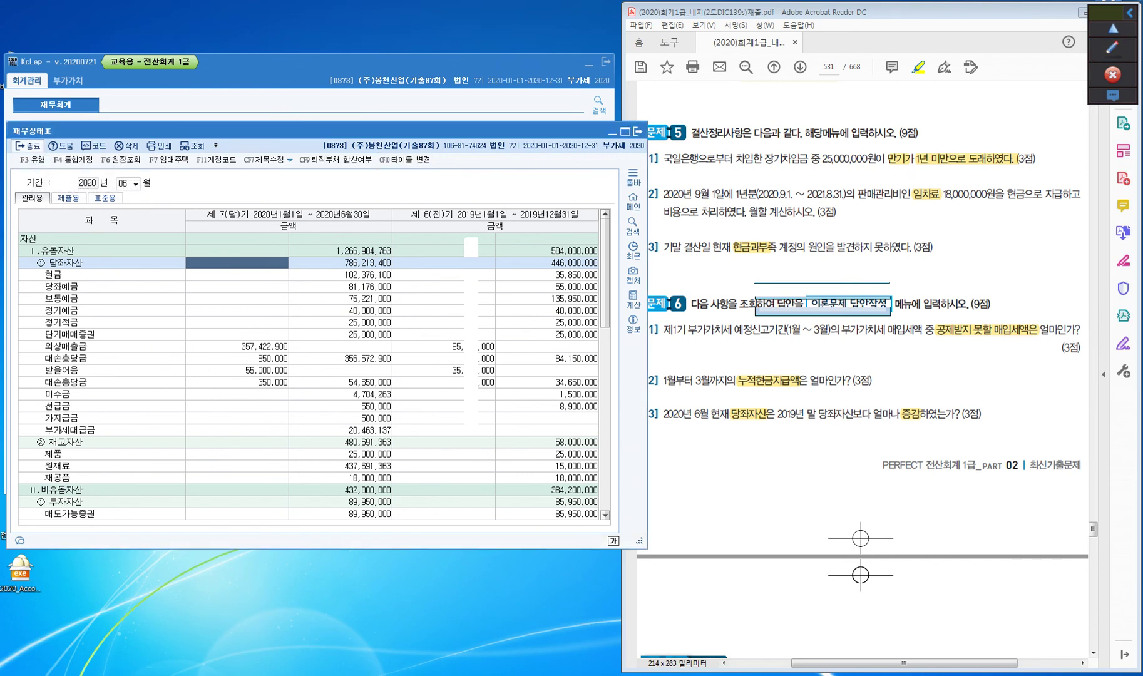
{"action": "left_click", "coordinate": [123, 183]}
{"action": "key", "text": "Escape"}
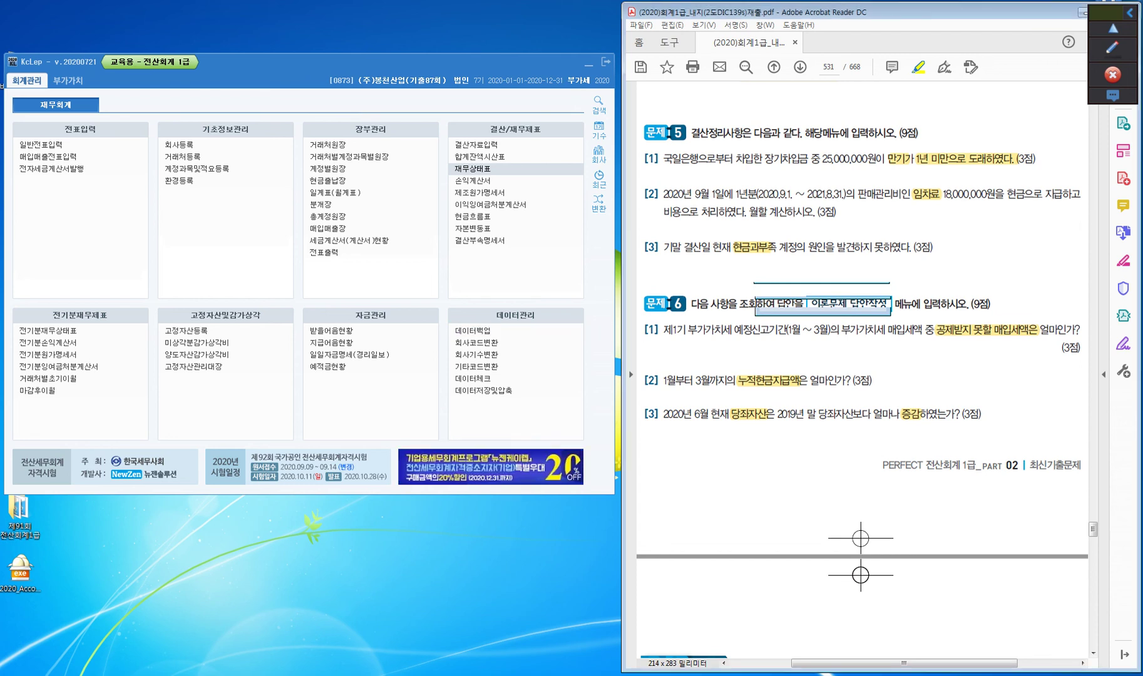
- Highlight the item label "[2] 12월 30일" under question 4 in the exam PDF
{"action": "scroll", "coordinate": [861, 369], "scroll_direction": "up", "scroll_amount": 4}
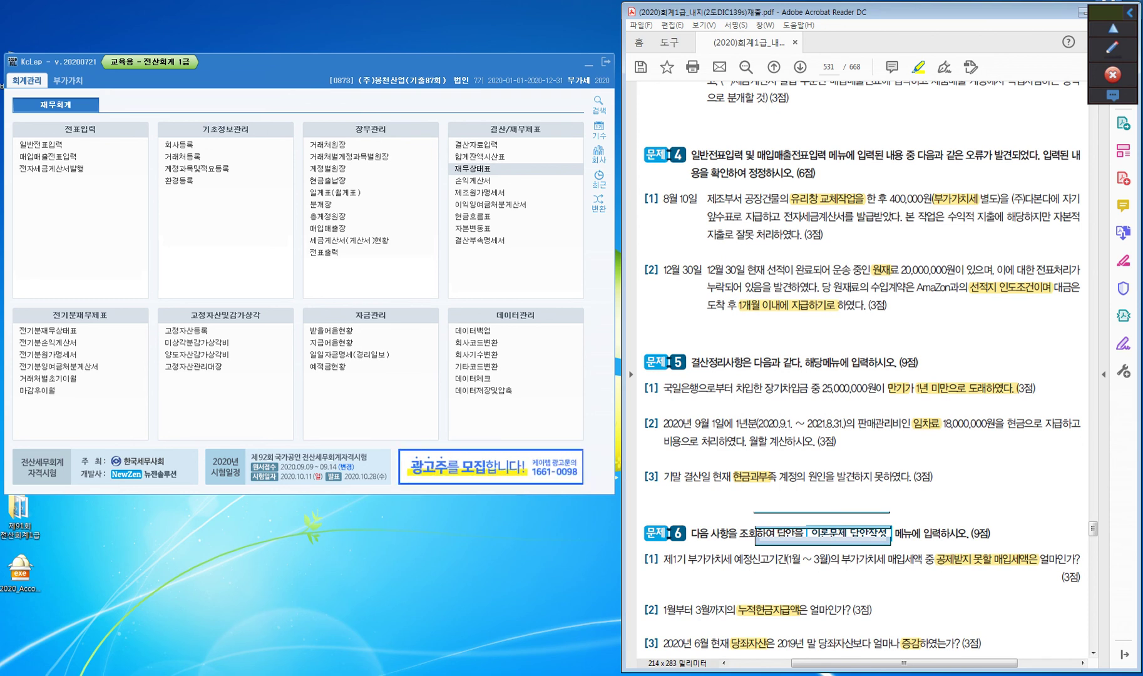
{"action": "left_click_drag", "start_coordinate": [643, 270], "coordinate": [704, 270]}
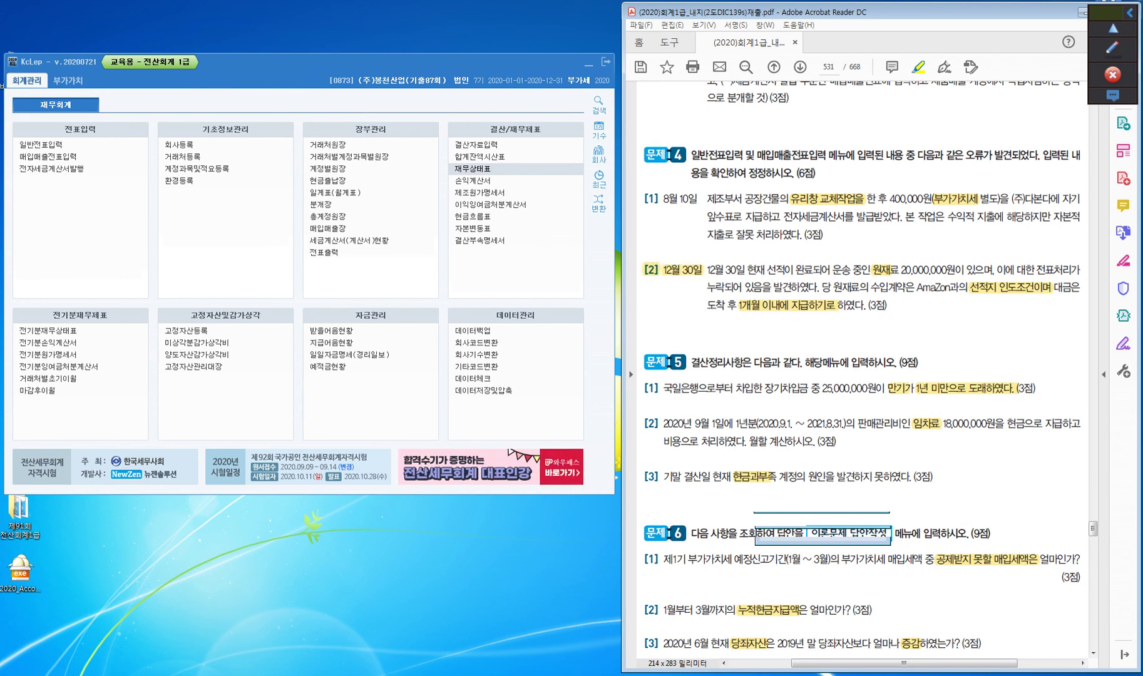
{"action": "scroll", "coordinate": [861, 369], "scroll_direction": "up", "scroll_amount": 2}
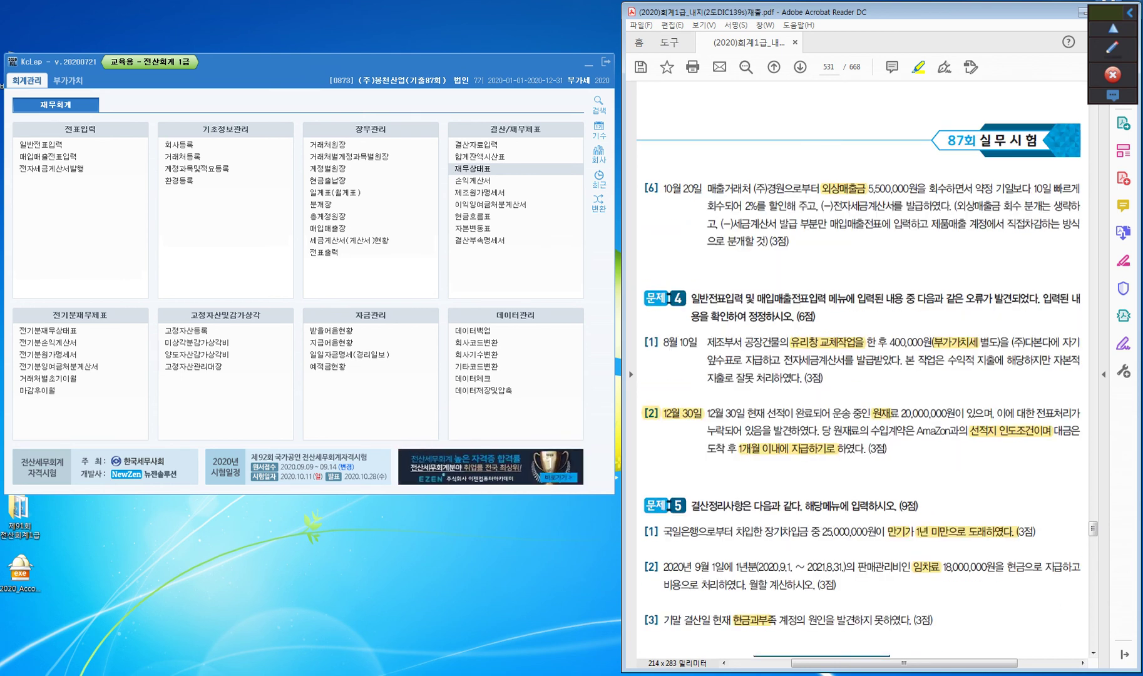